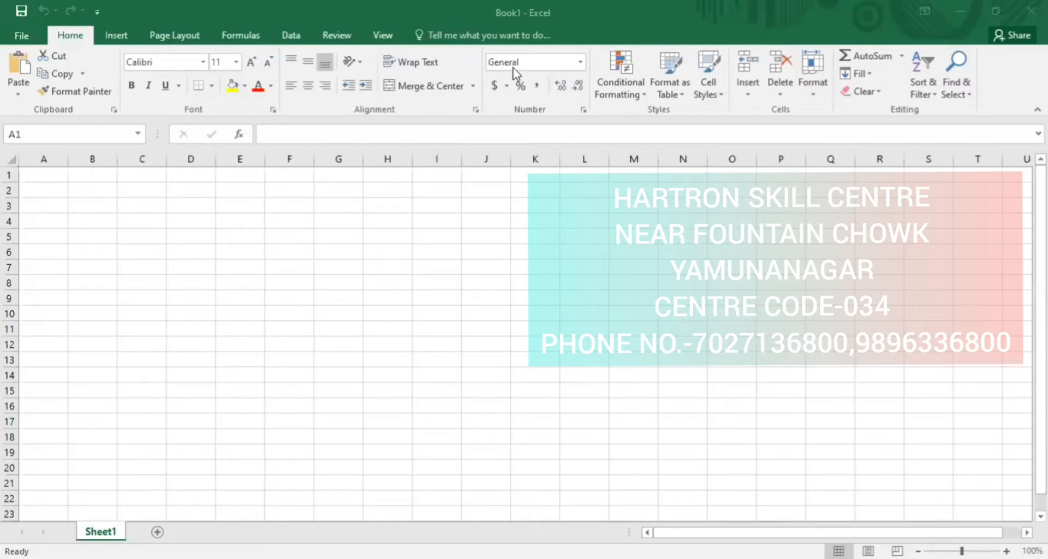
Enter the column headings NAMES, ROLL NO. and ENG in cells A1 to C1.
left_click(56, 175)
left_click(37, 178)
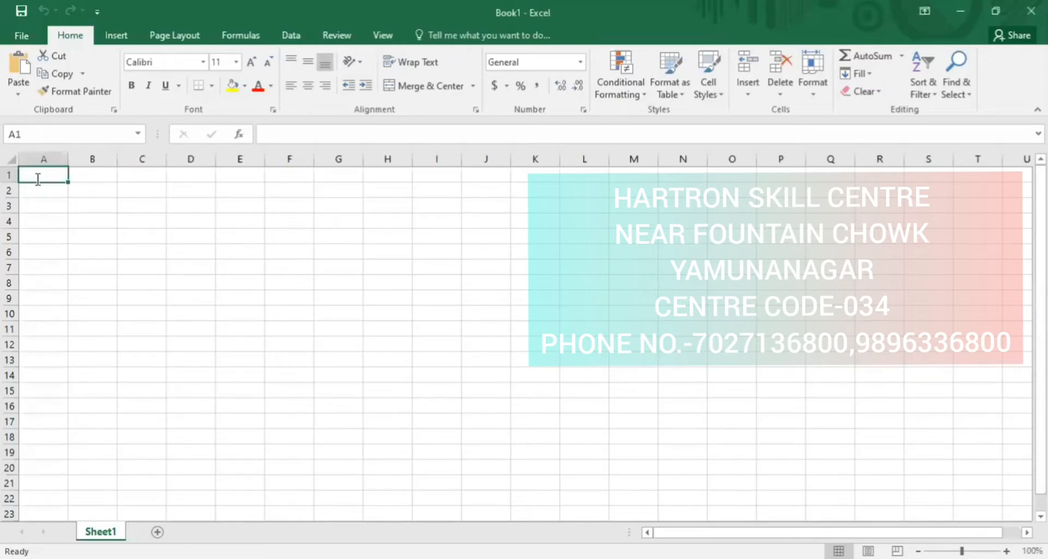
type("NAMES")
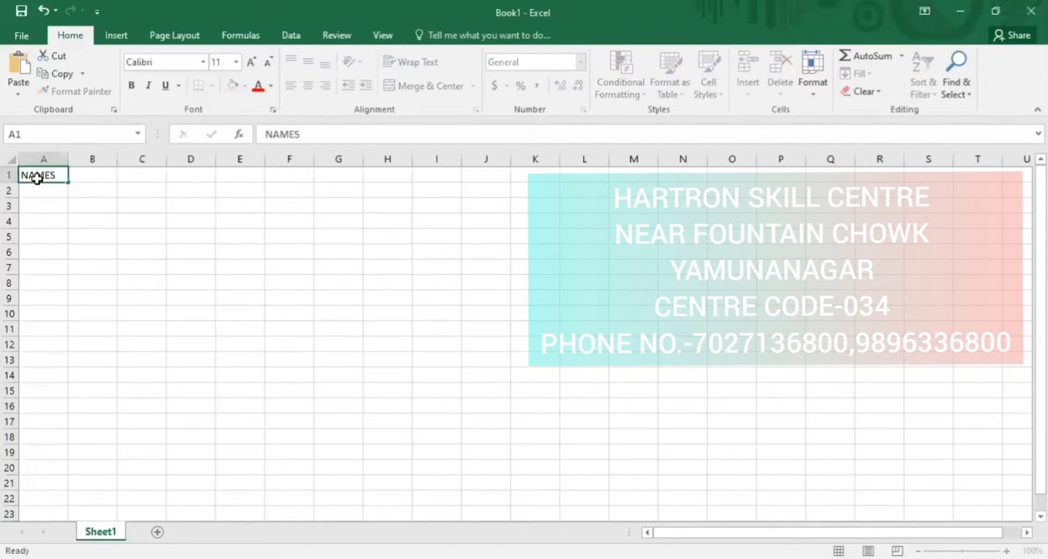
key("Tab")
type("ROLL NO")
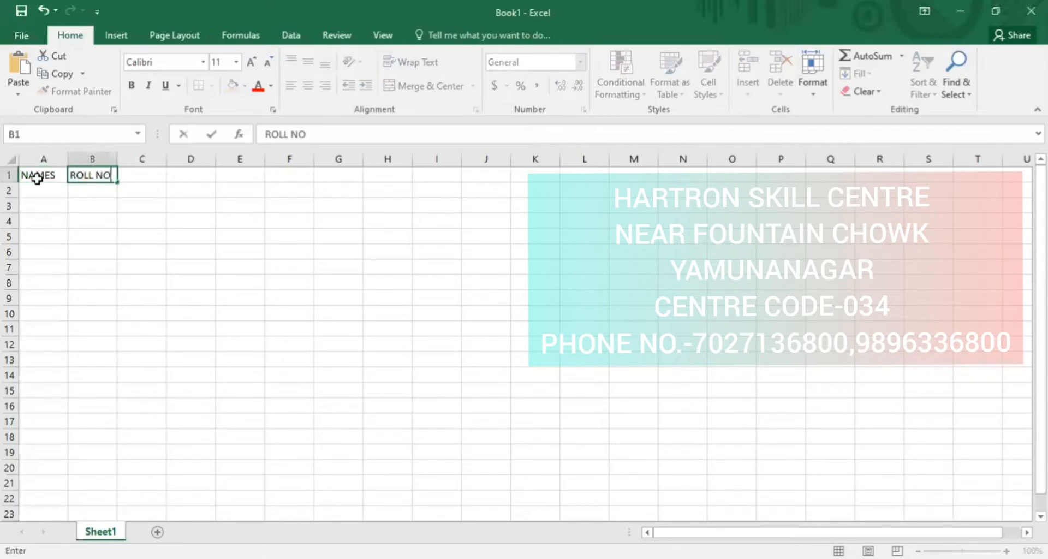
type(".")
key("Tab")
type("ENG")
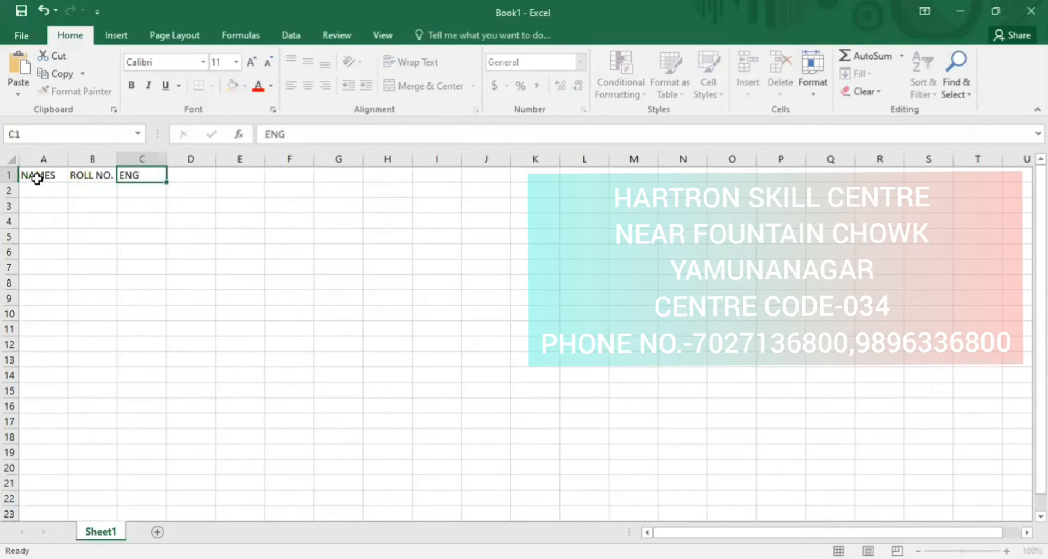
Add the subject headings HIN, SCI, SST and MATHS in cells D1 to G1.
key("Tab")
type("HIN")
key("Tab")
type("SCI")
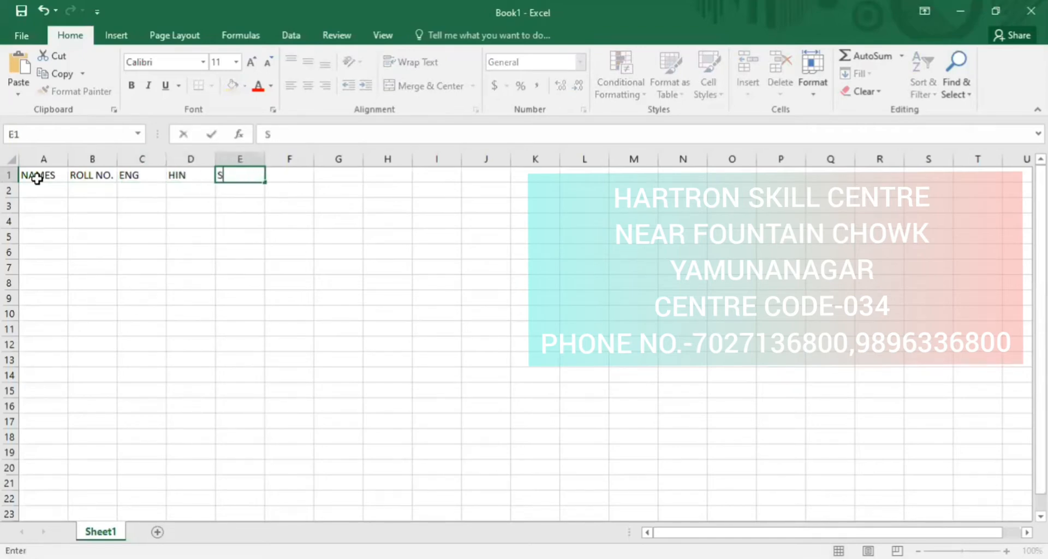
key("Tab")
type("SST")
key("Tab")
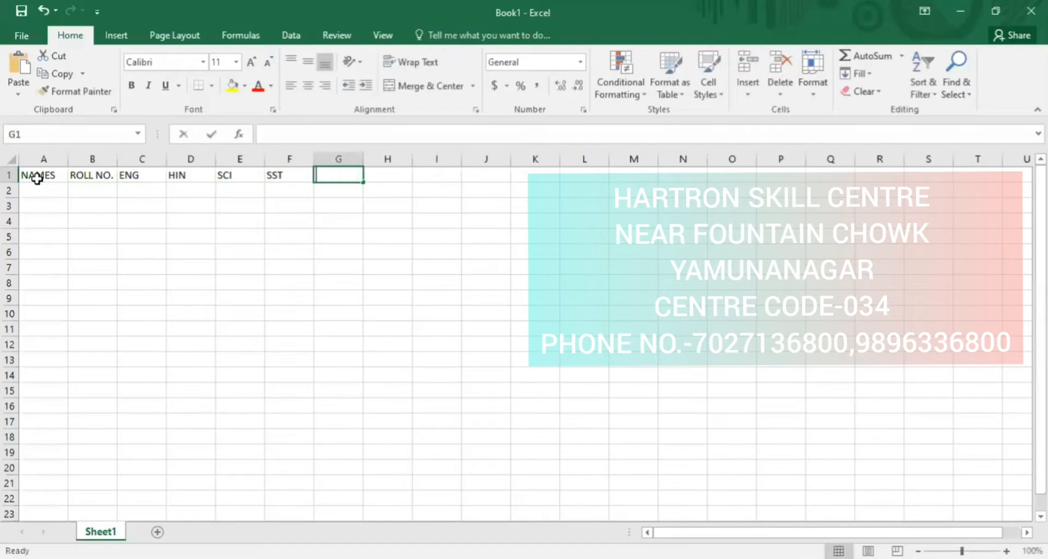
type("MATHS")
key("Tab")
key("Tab")
key("Tab")
key("Tab")
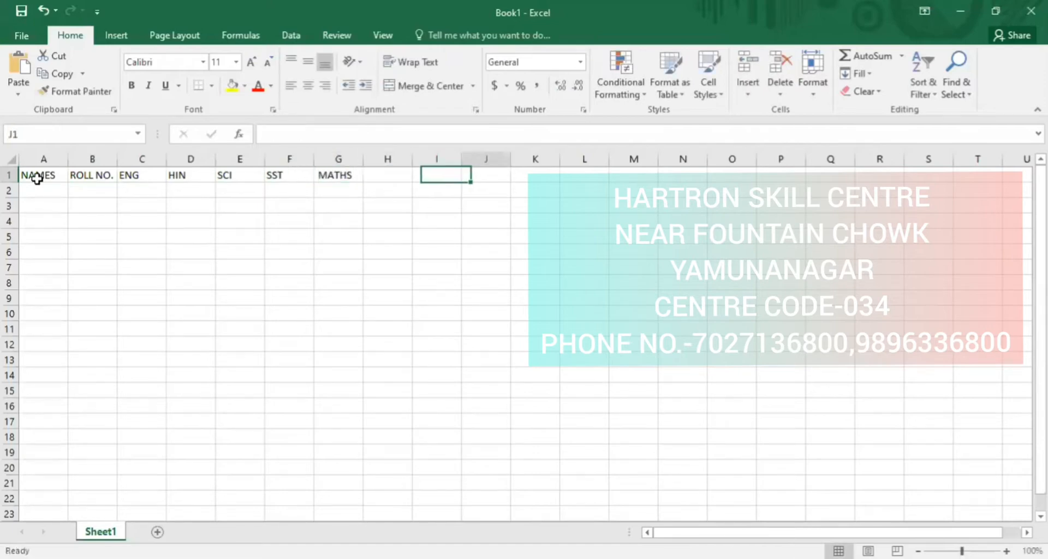
key("Return")
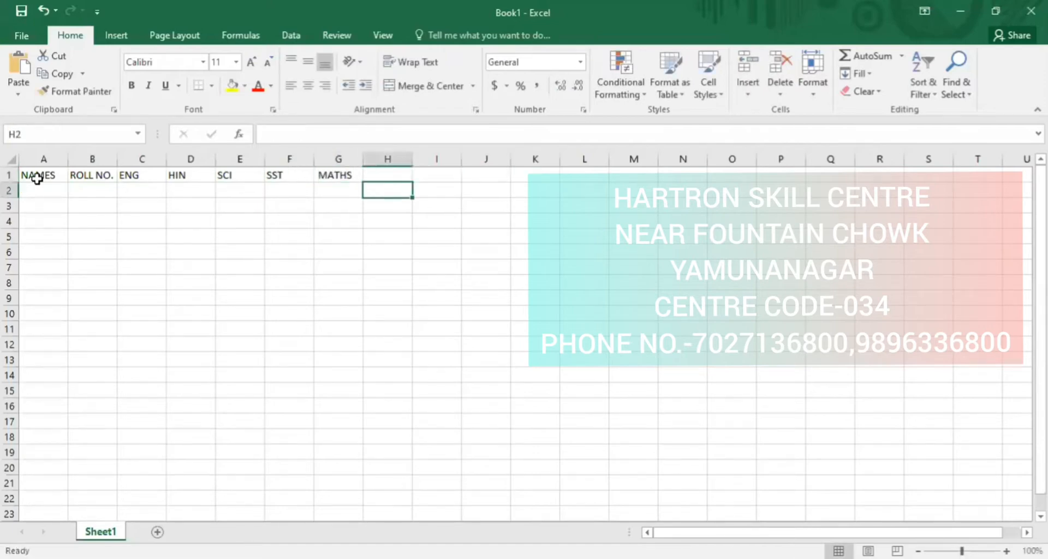
Enter the first four students' names under NAMES in cells A2 to A5.
type("AKASH")
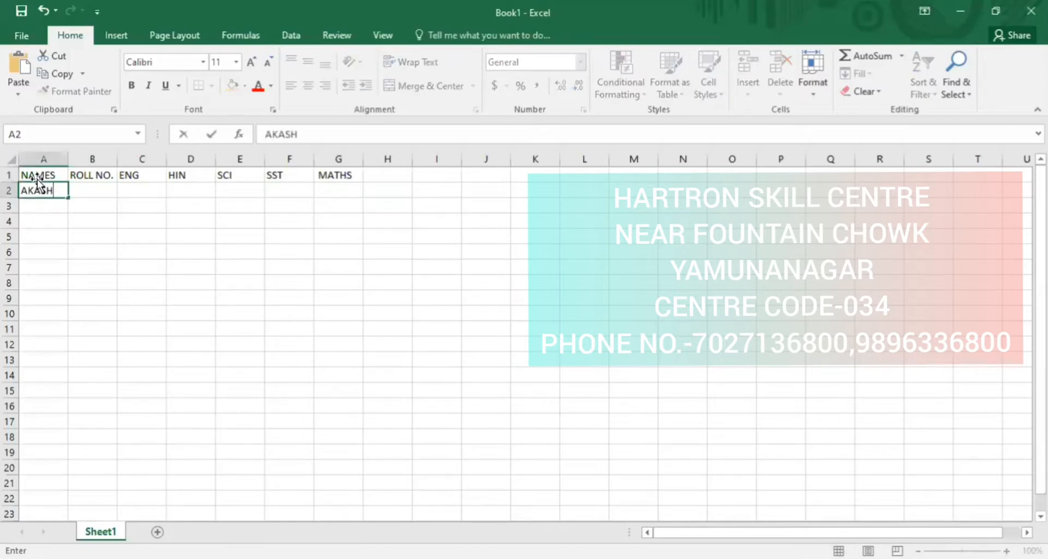
key("Return")
type("AKSHAY")
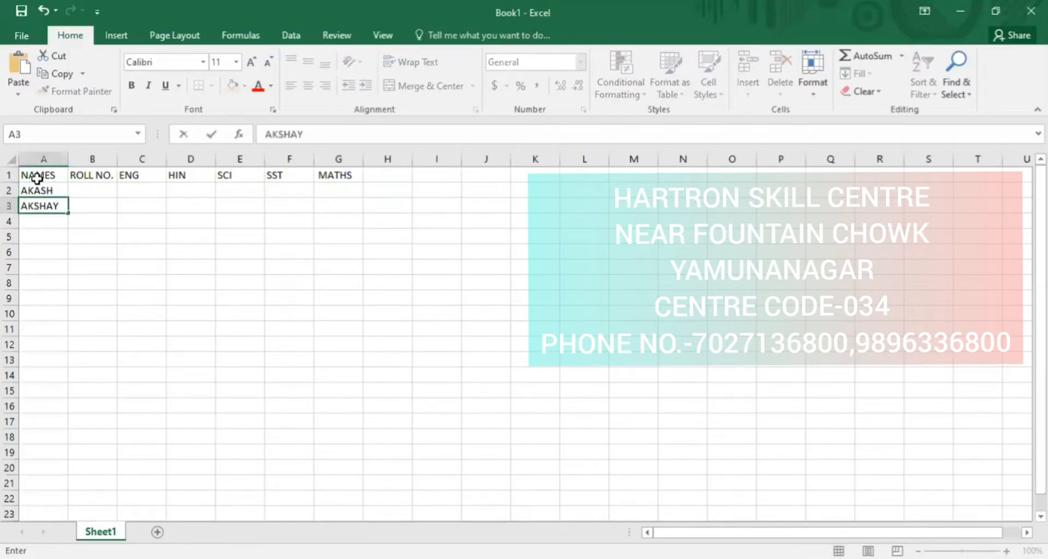
key("Return")
type("HIMANSHU")
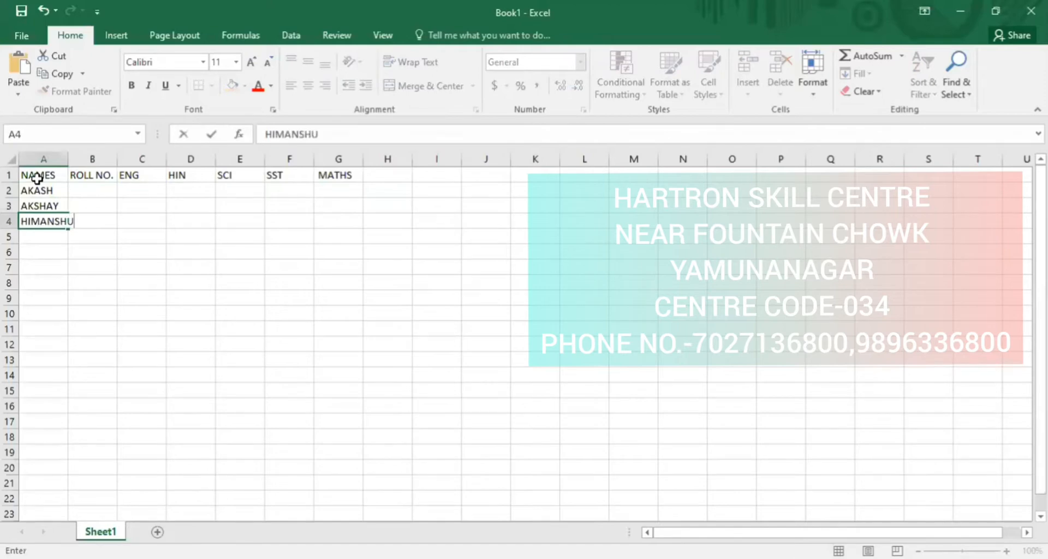
key("Return")
type("GOURAV")
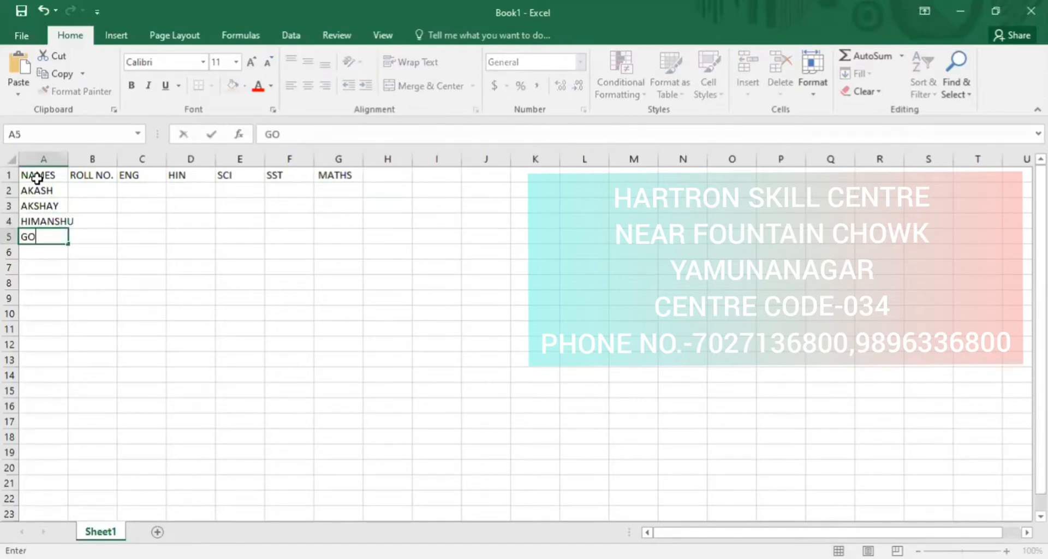
key("Return")
key("Return")
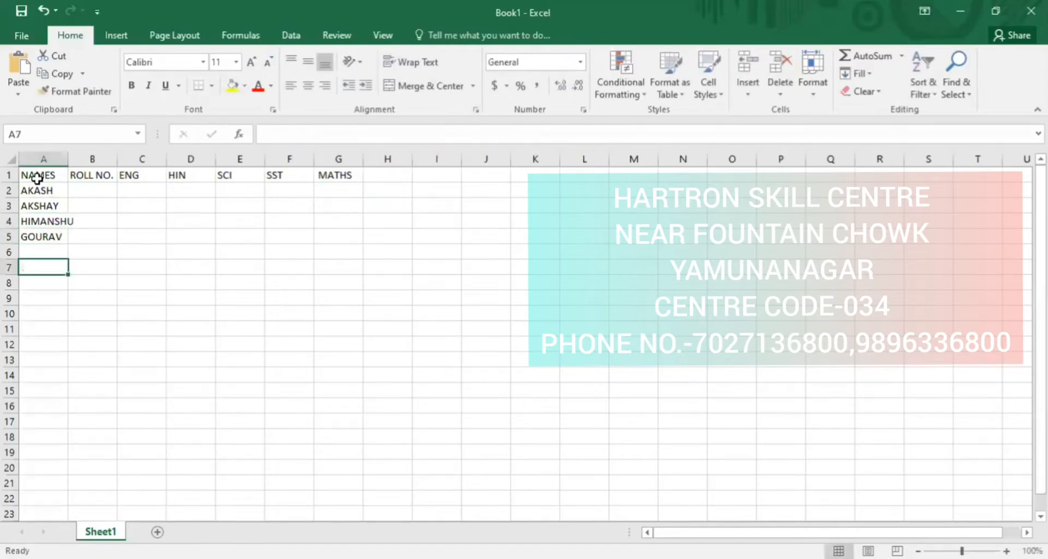
Complete the NAMES column with two more student names in cells A7 and A6.
type("VISHAL")
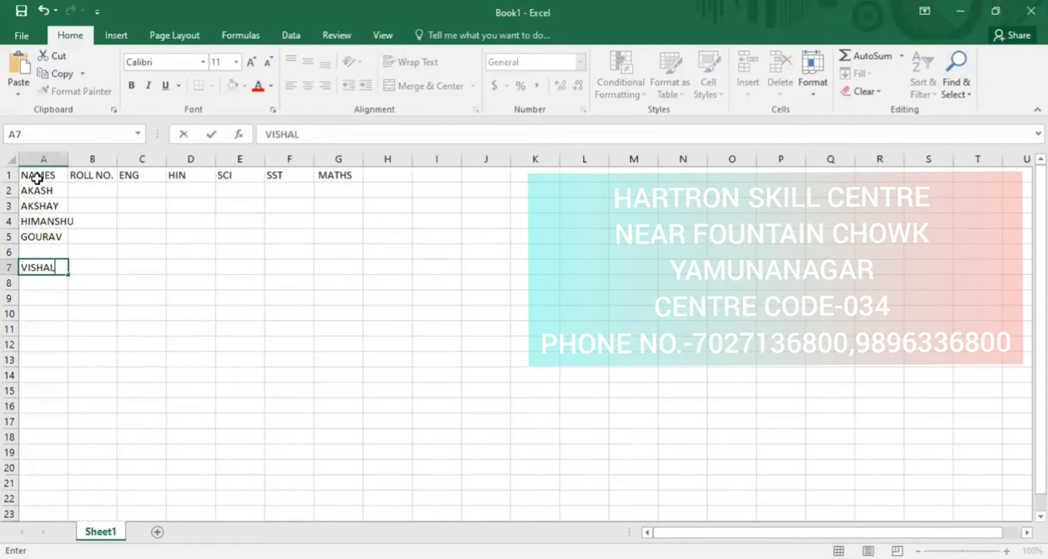
key("Up")
type("SOUR")
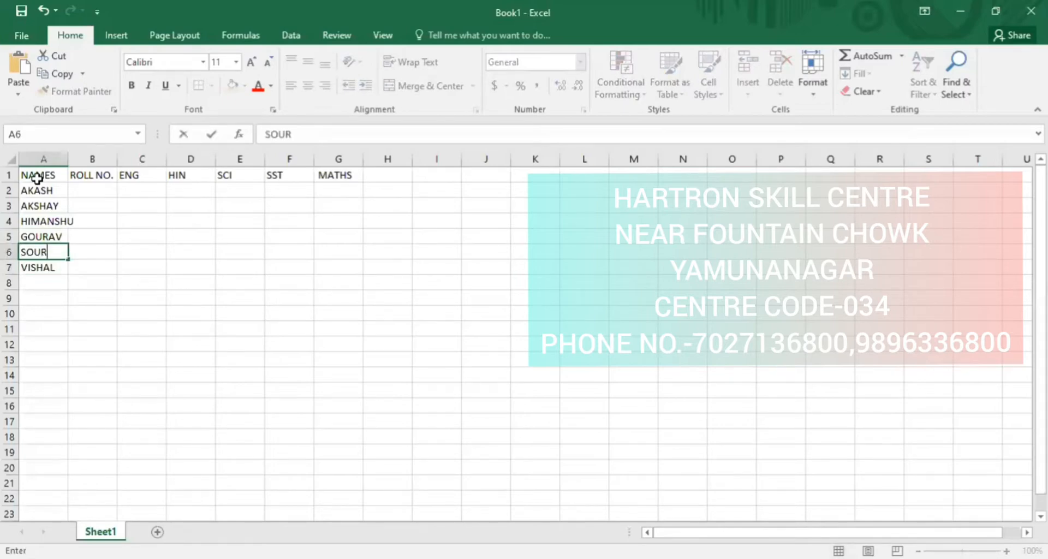
type("AB")
key("BackSpace")
type("V")
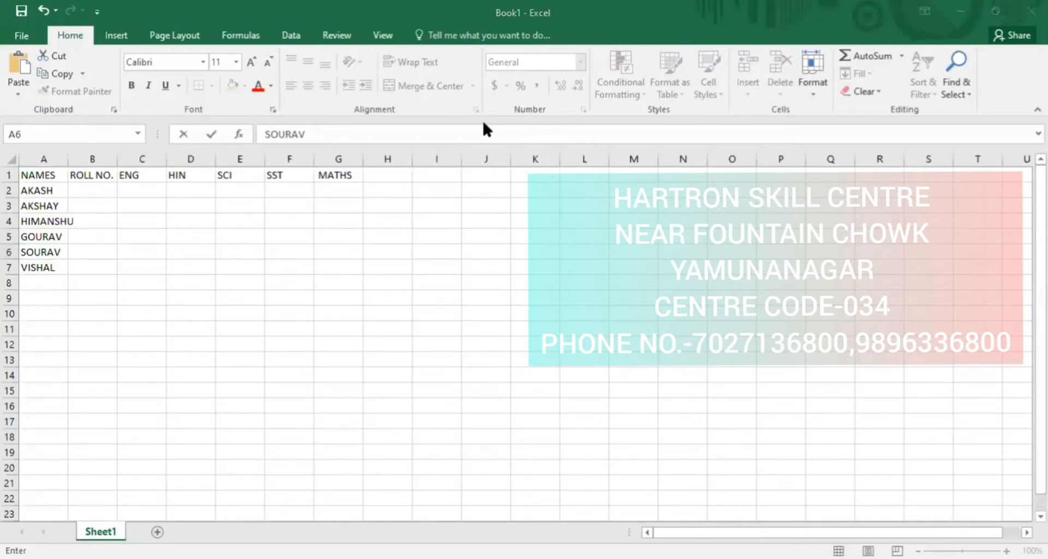
Enter the first three students' four-digit roll numbers in cells B2 to B4.
left_click(97, 188)
type("787")
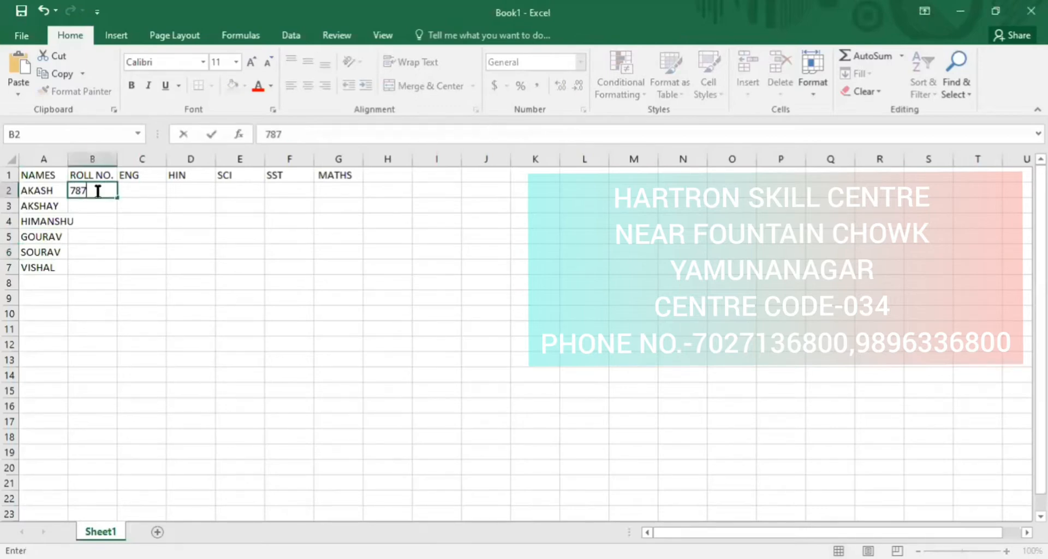
type("8")
key("Return")
type("74")
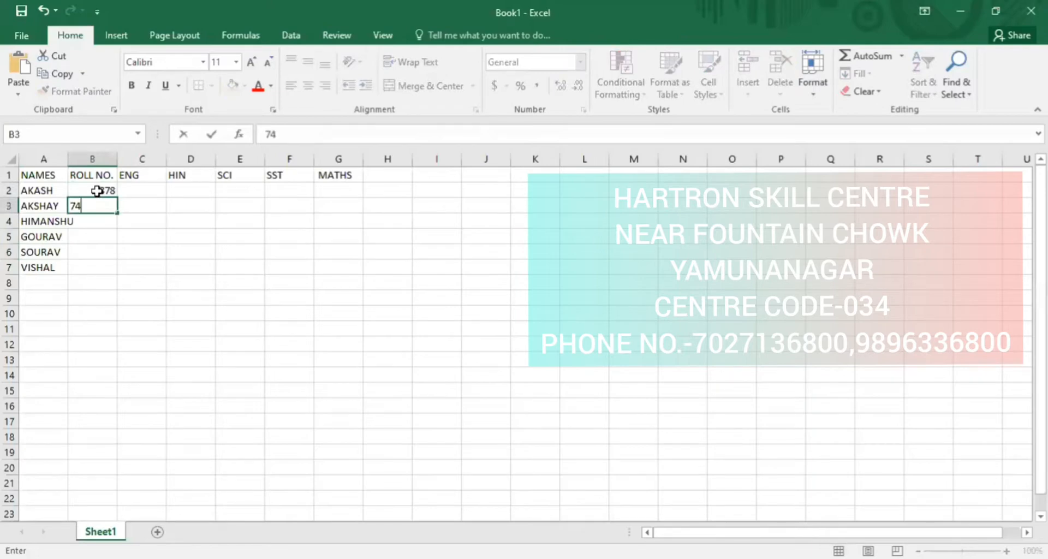
type("54")
key("Return")
type("71")
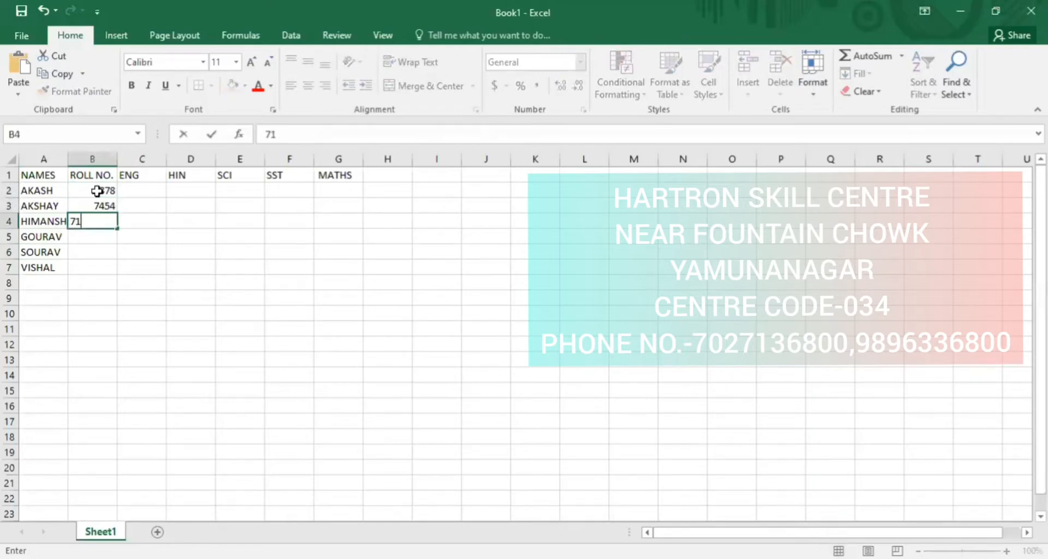
type("85")
key("Return")
Enter the remaining three students' four-digit roll numbers in cells B5 to B7.
type("98")
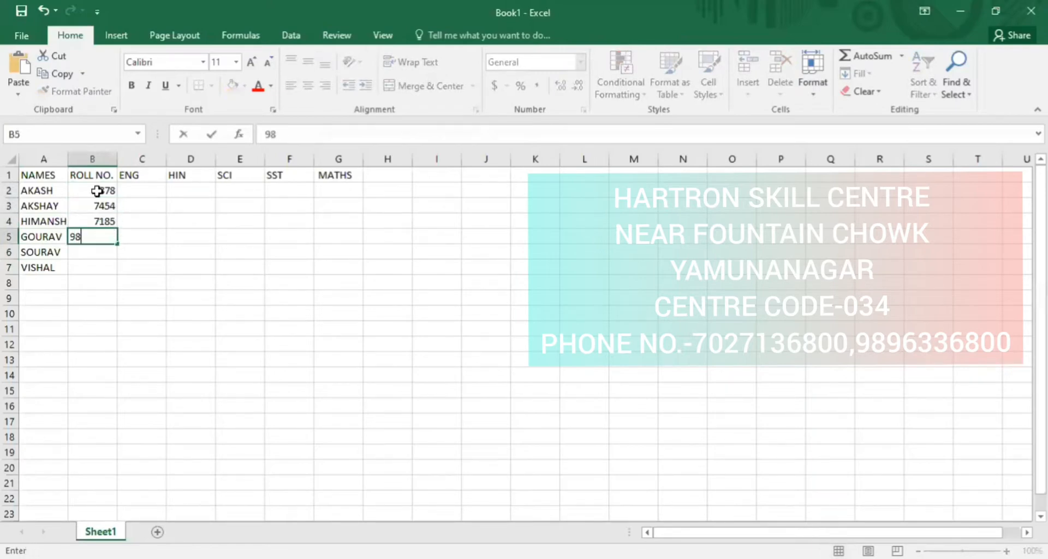
type("9")
type("5")
key("Return")
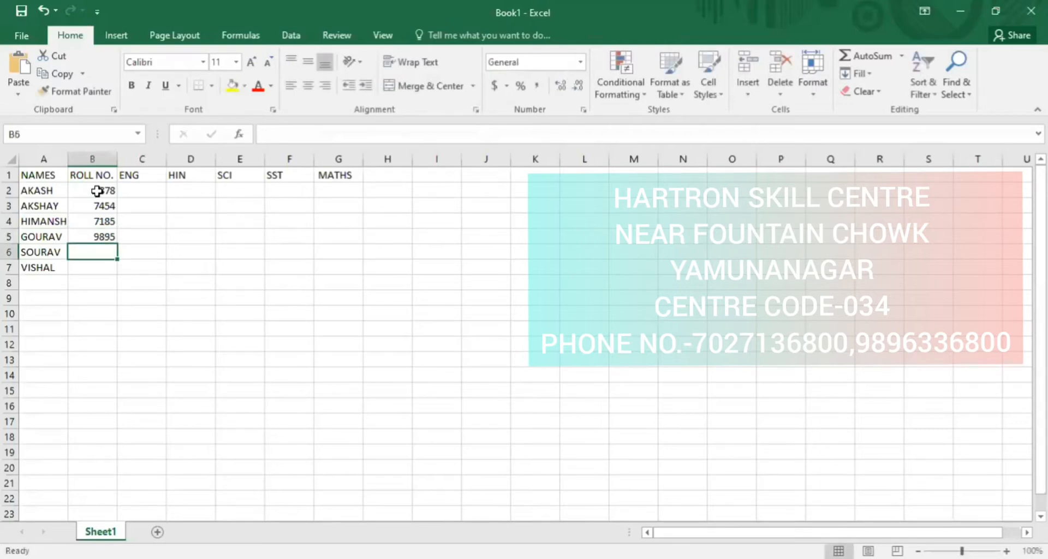
type("4156")
key("Return")
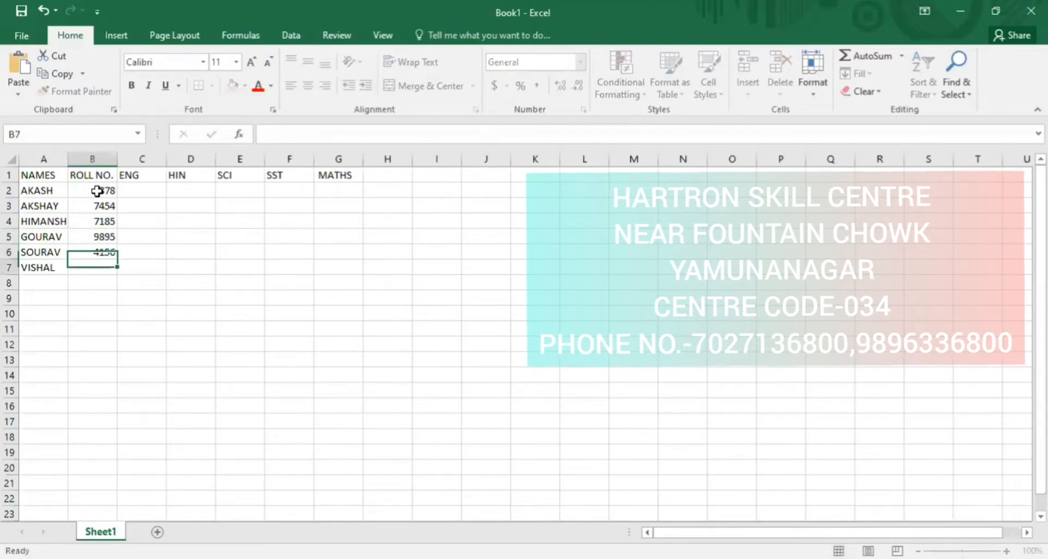
type("7410")
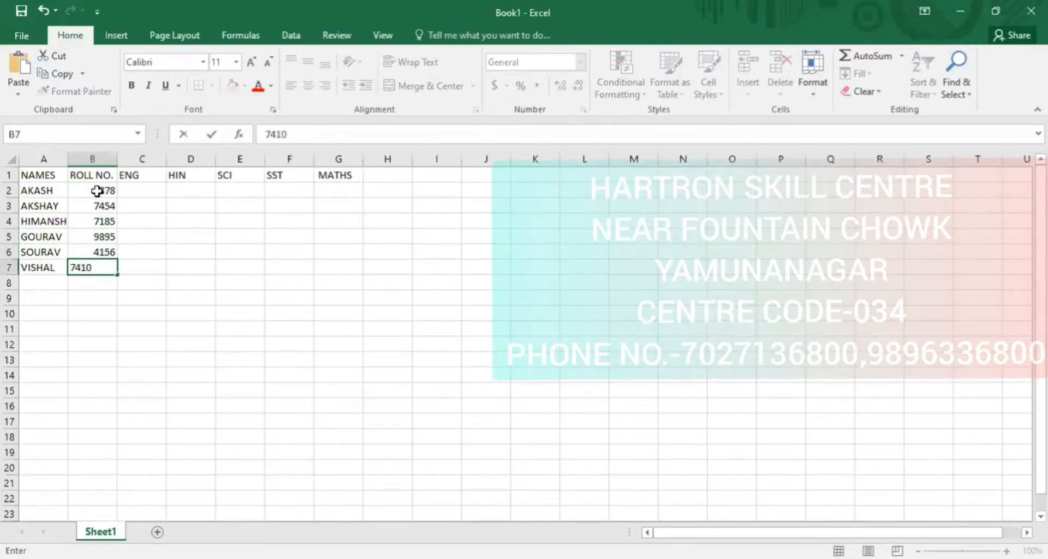
key("Up")
Enter the ENG marks 99, 88 and 77 in cells C2 to C4.
key("Up")
key("Up")
key("Up")
key("Right")
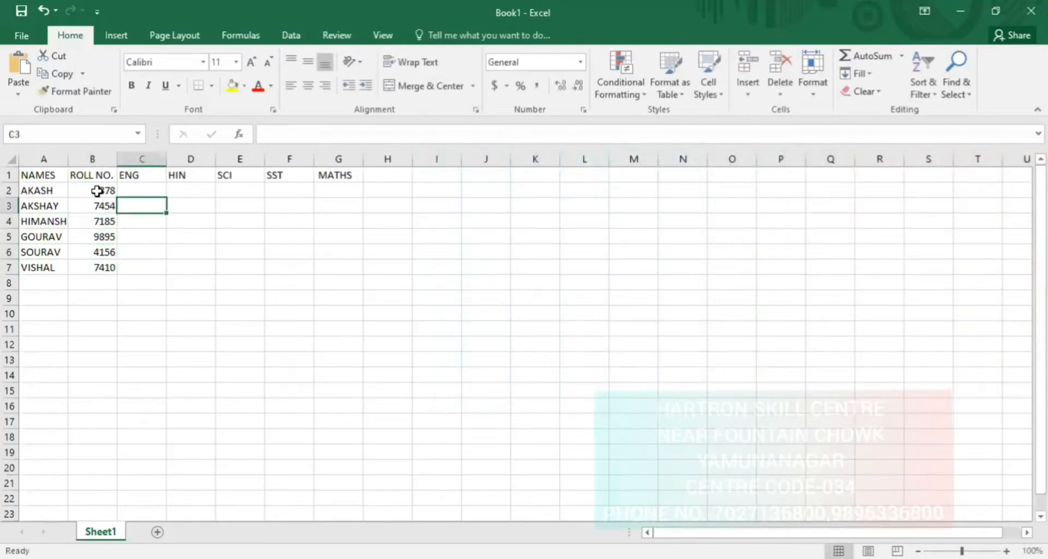
key("Up")
type("99")
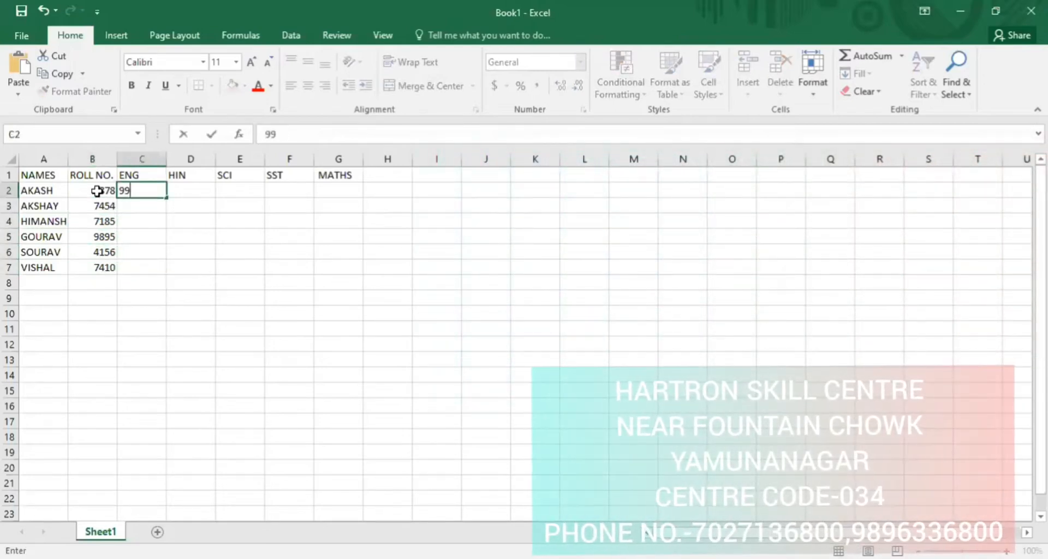
key("Return")
type("88")
key("Return")
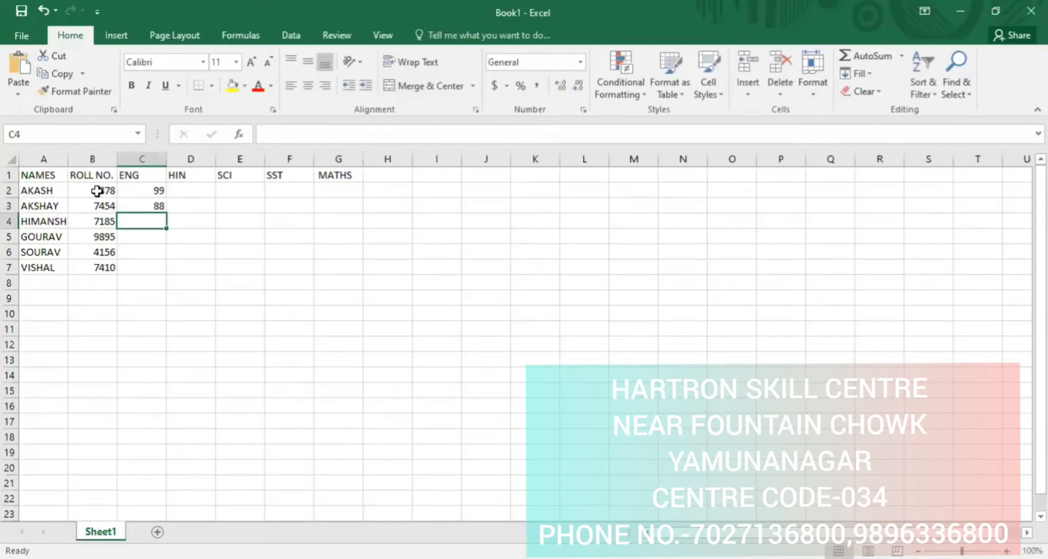
type("77")
key("Return")
Enter the ENG marks 66, 55 and 45 in cells C5 to C7.
type("66")
key("Return")
type("55")
key("Return")
type("45")
key("Tab")
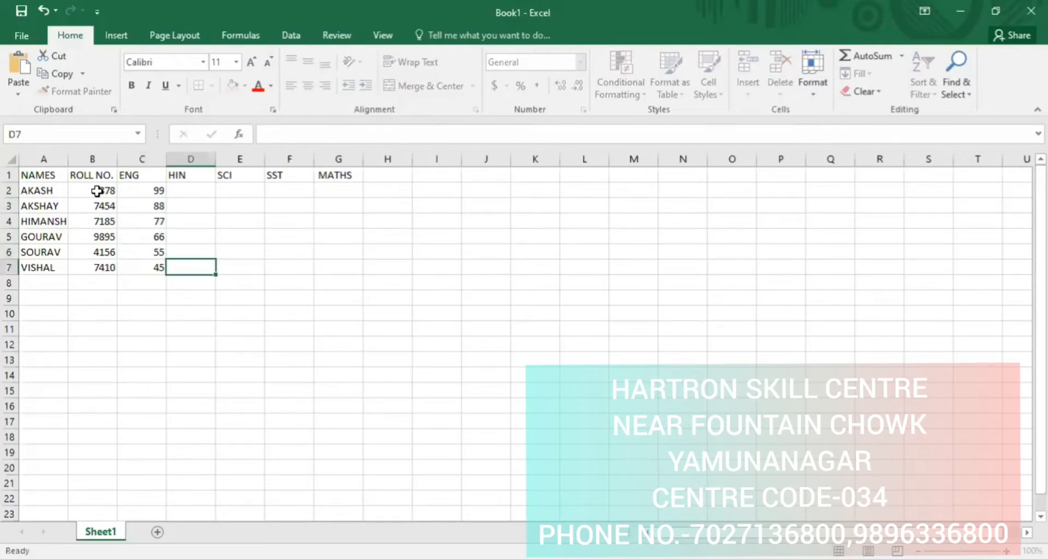
Enter the HIN marks 90, 80 and 70 in cells D2 to D4.
key("Up")
key("Up")
key("Up")
key("Up")
key("Up")
type("90")
key("Return")
type("8")
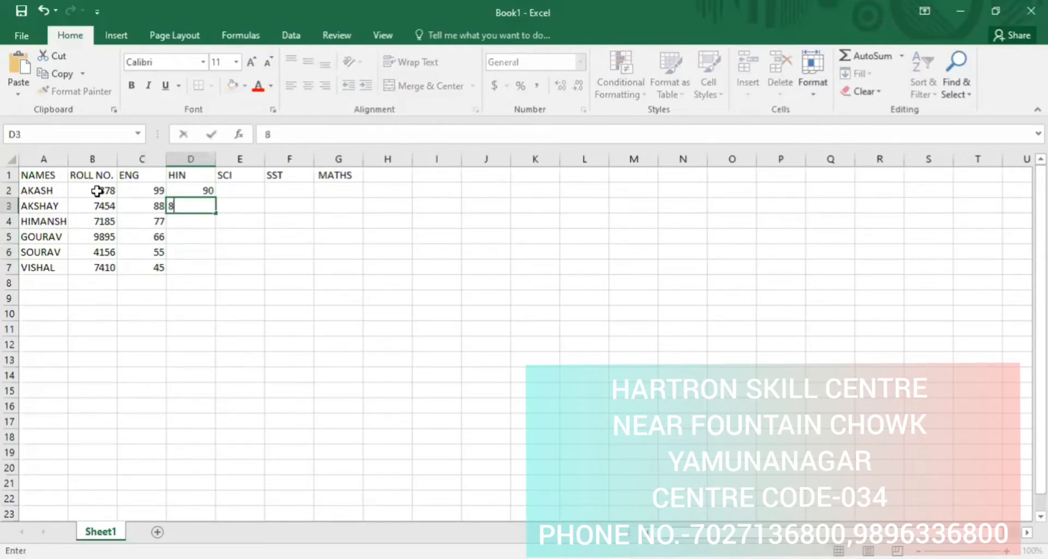
type("0")
key("Return")
type("70")
key("Return")
Enter the HIN marks 60, 50 and 54 in cells D5 to D7.
type("60")
key("Return")
type("50")
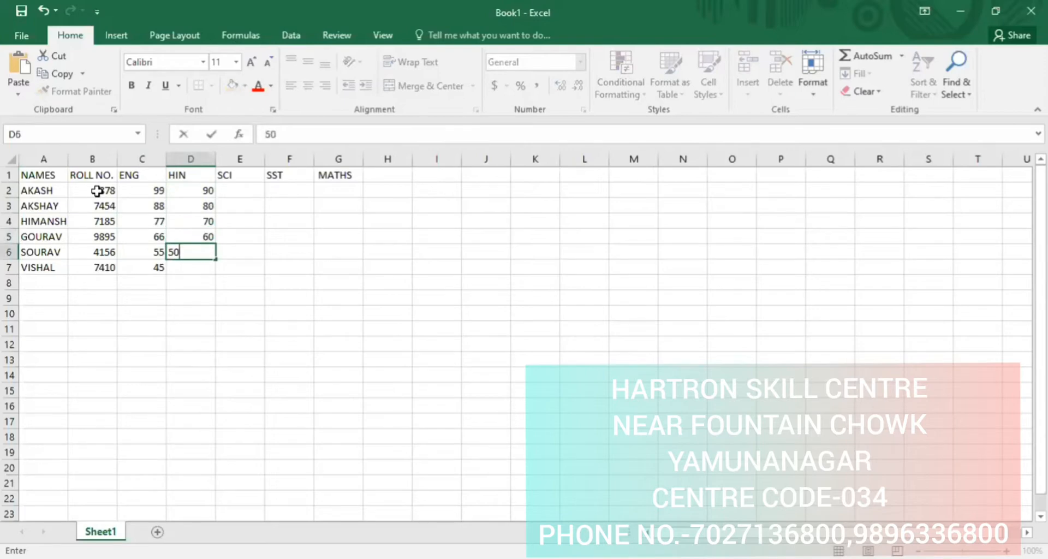
key("Return")
type("54")
key("Tab")
Enter the SCI marks 78 and 67 in cells E2 and E3.
key("Up")
key("Up")
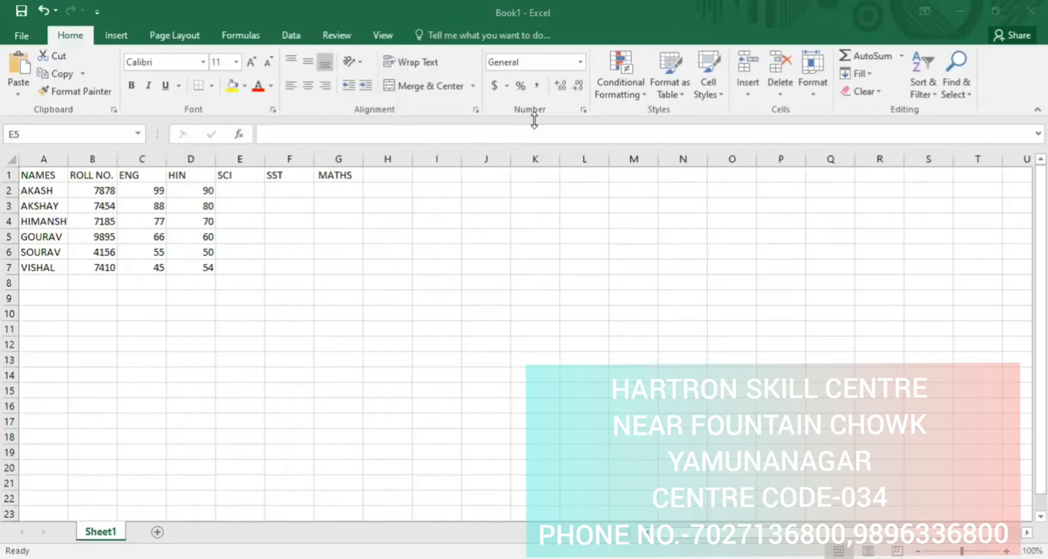
left_click(237, 188)
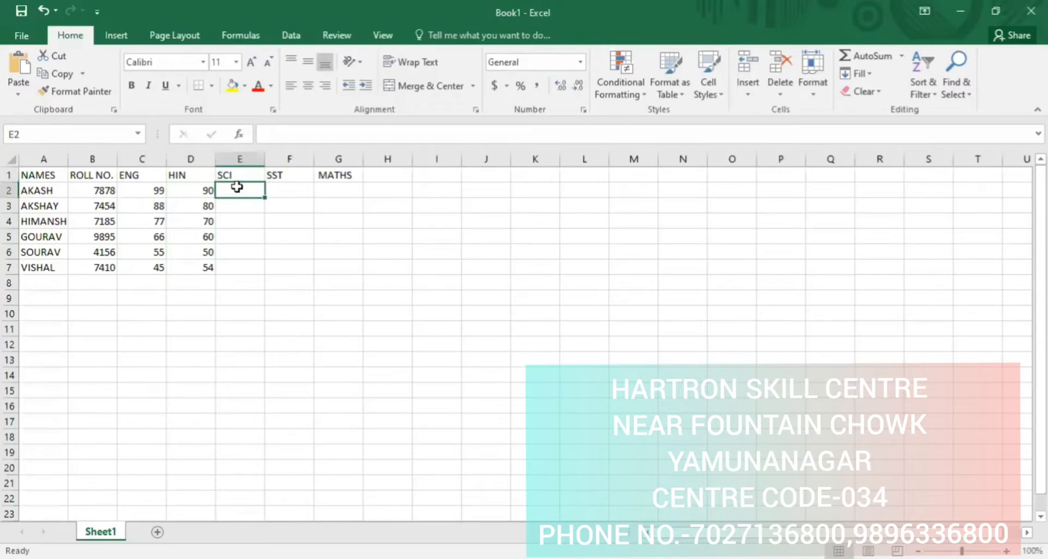
type("8")
key("Return")
type("7")
key("Up")
type("78")
key("Down")
type("67")
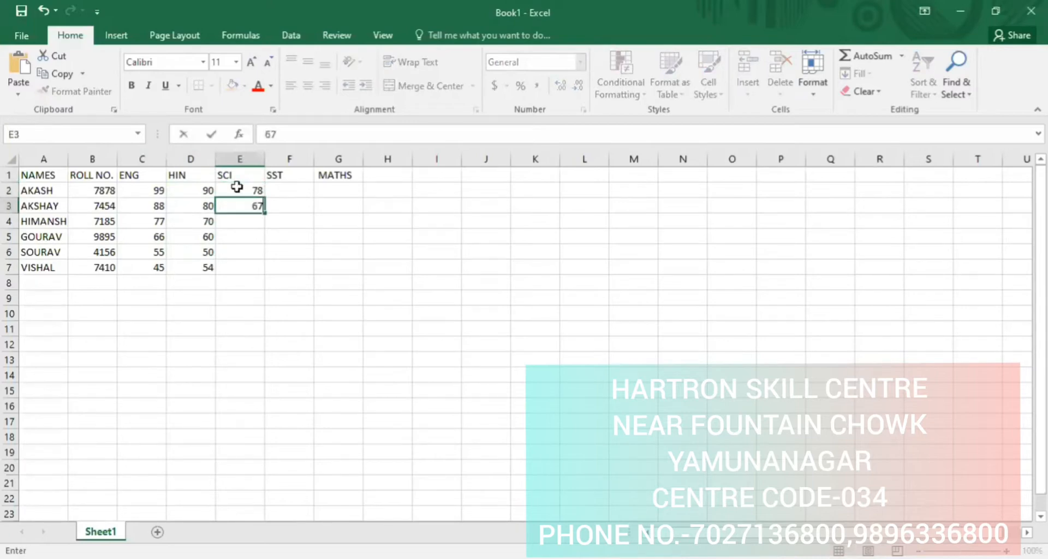
key("Down")
Enter the SCI marks 65, 45, 34 and 56 in cells E4 to E7.
type("65")
key("Down")
type("45")
key("Return")
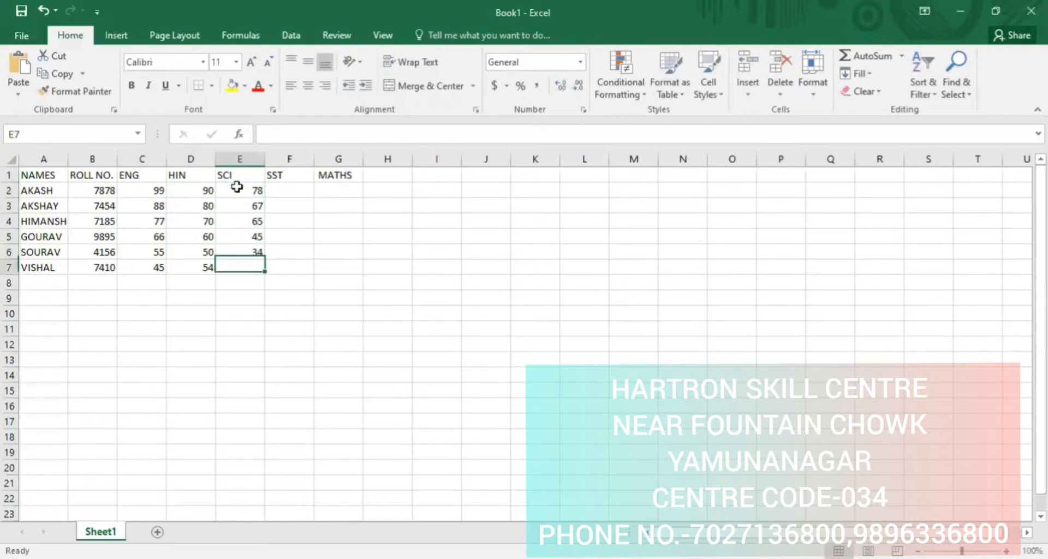
type("56")
key("Tab")
Enter the SST marks 67 and 56 in cells F2 and F3.
key("Up")
key("Up")
key("Up")
key("Up")
key("Up")
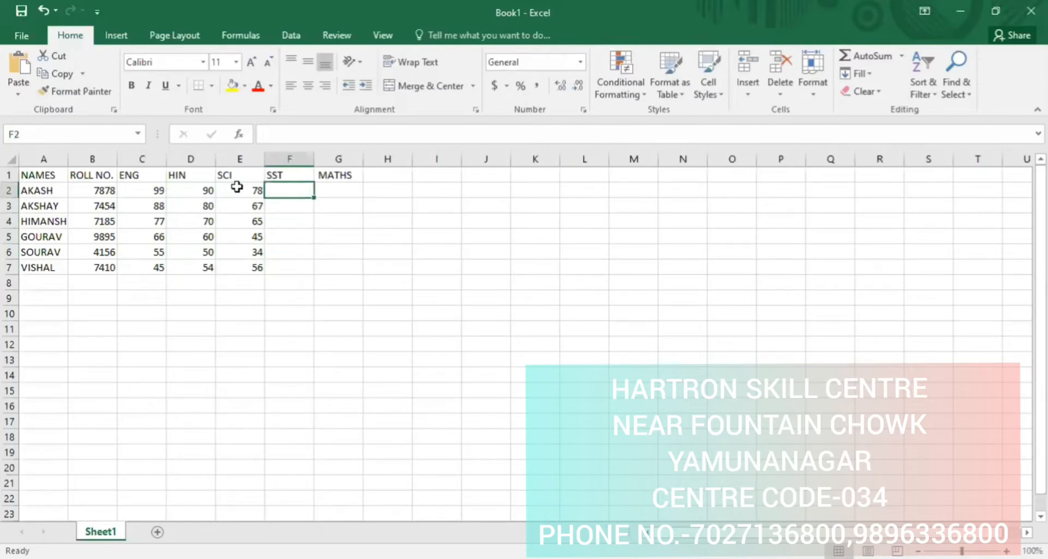
type("67")
key("Return")
type("56")
key("Return")
type("4")
key("Return")
type("545")
key("Up")
key("Up")
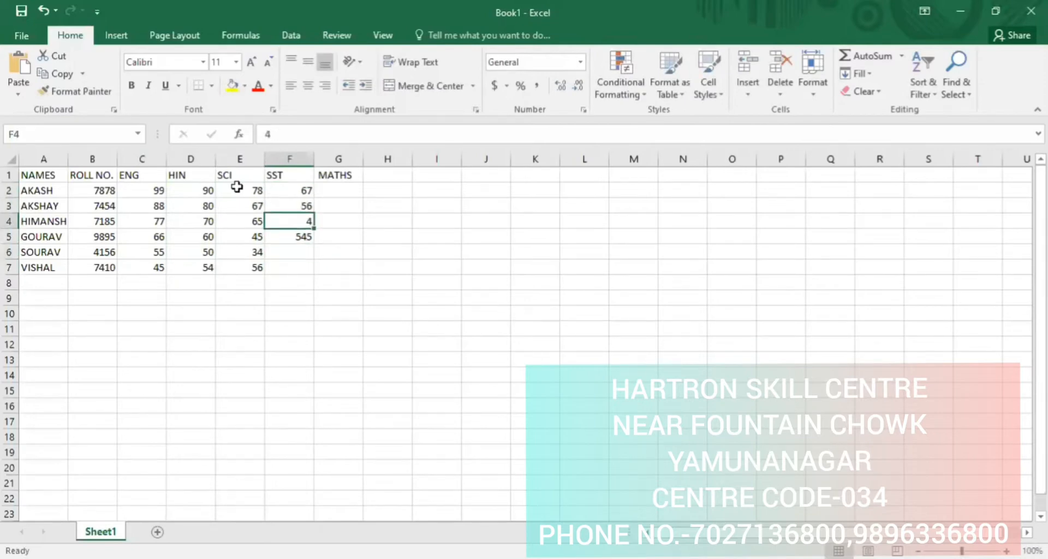
Enter the SST marks 43, 56, 67 and 78 in cells F4 to F7.
type("43")
key("Return")
type("56")
key("Return")
type("67")
key("Return")
type("78")
key("Tab")
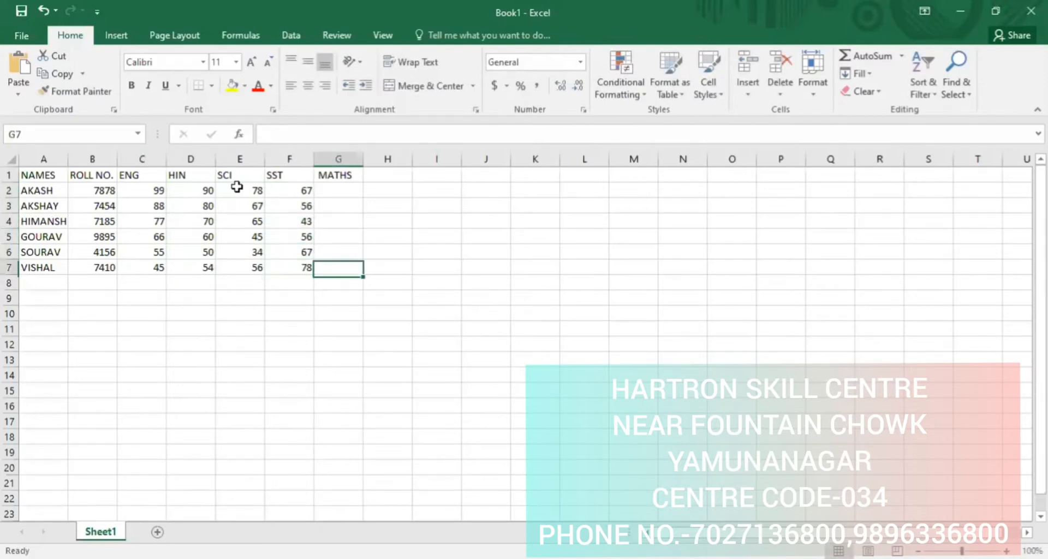
Enter the MATHS marks 90, 80 and 70 in cells G2 to G4.
key("Up")
key("Up")
key("Up")
key("Up")
key("Up")
type("90")
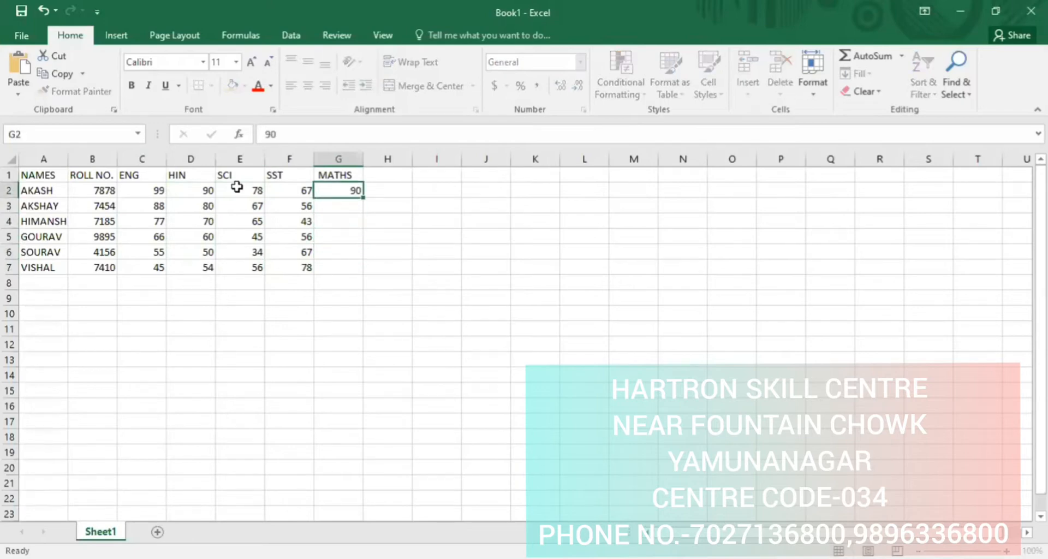
key("Return")
type("80 70")
key("Return")
Enter the MATHS marks 68, 56 and 45 in cells G5 to G7.
type("68")
key("Return")
type("56")
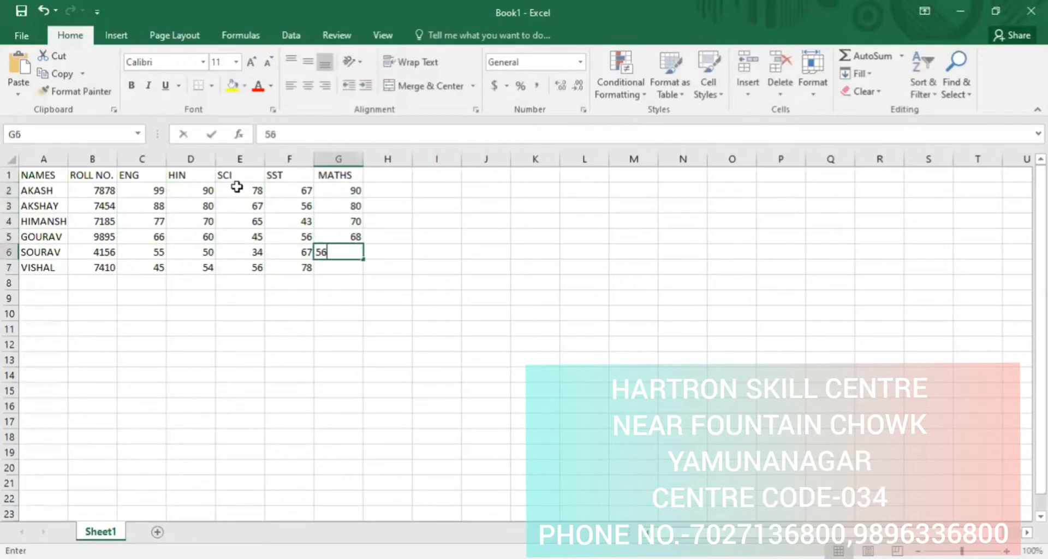
key("Return")
type("4545")
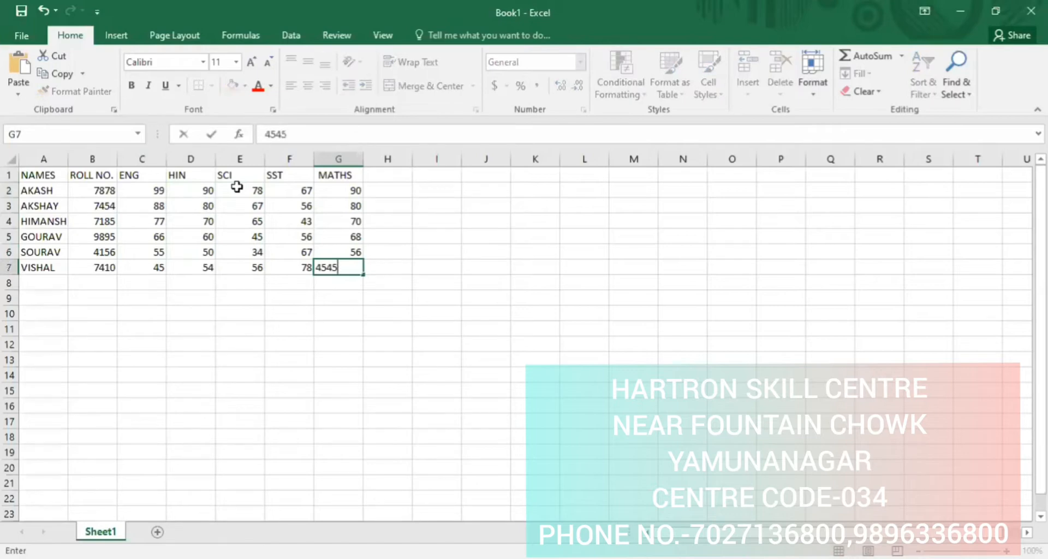
key("BackSpace")
key("BackSpace")
key("Right")
Add the column heading TOTAL in cell H1.
key("Up")
key("Up")
key("Up")
key("Up")
key("Up")
key("Up")
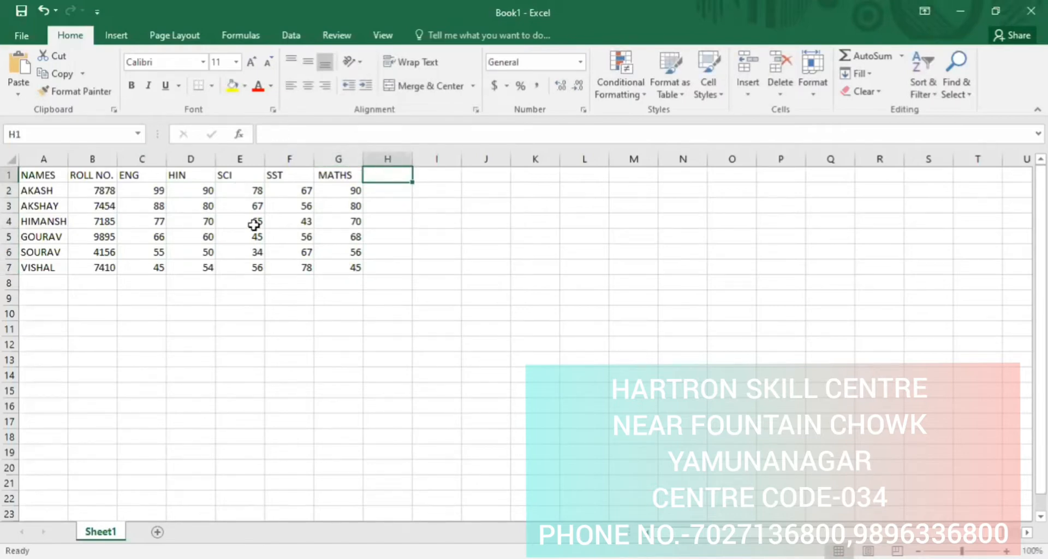
type("TOT")
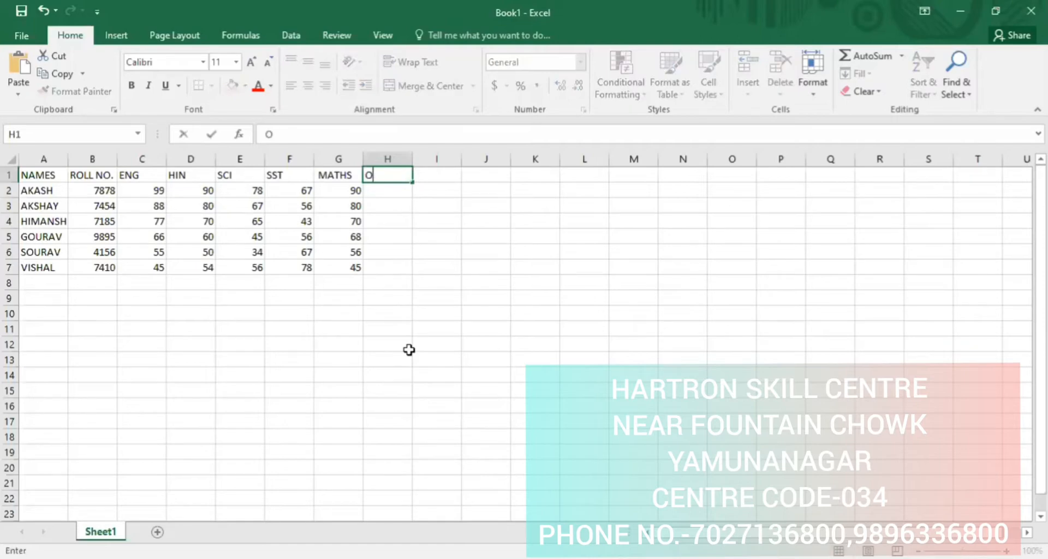
type("AL")
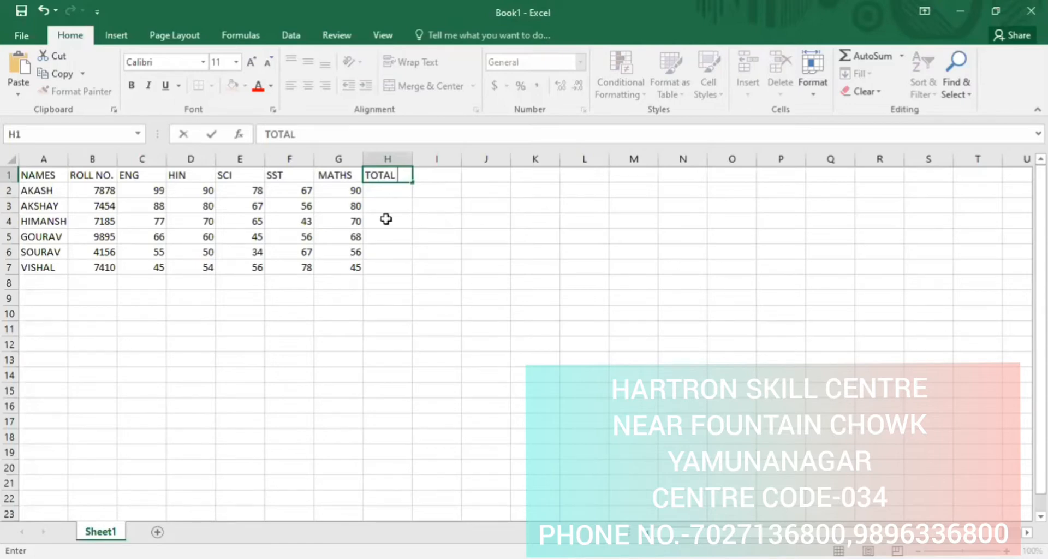
left_click(486, 221)
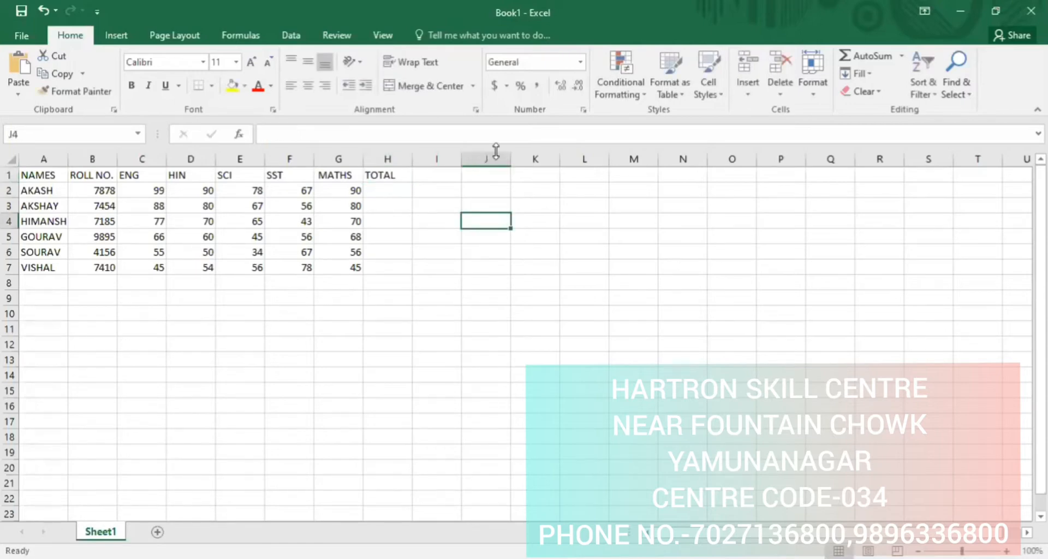
left_click(616, 74)
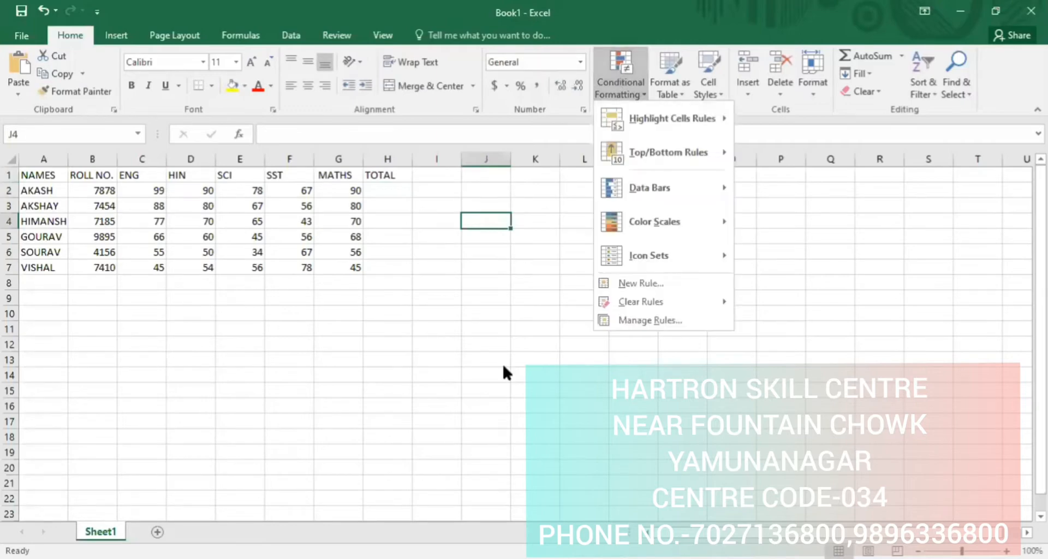
left_click(621, 76)
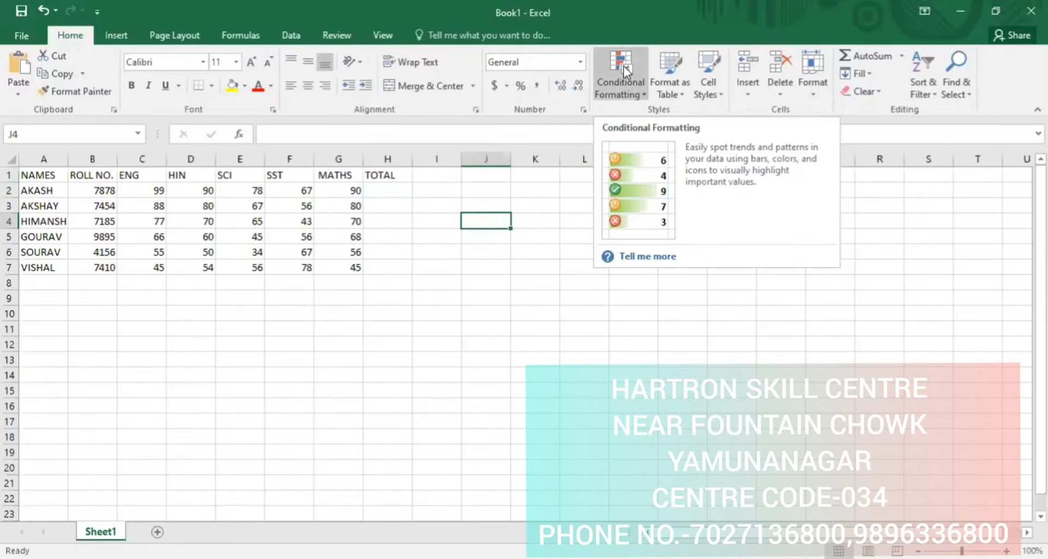
left_click(402, 225)
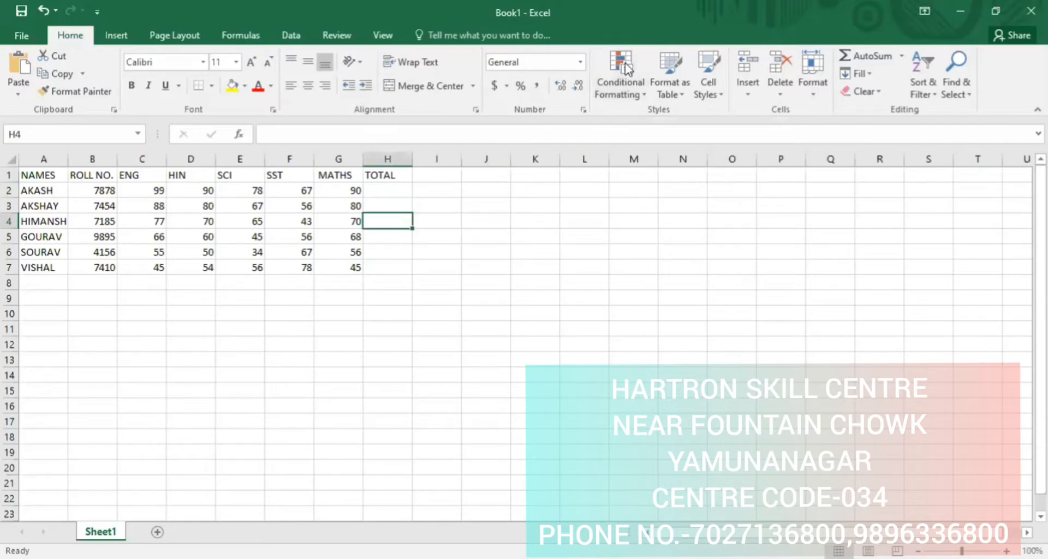
left_click(626, 68)
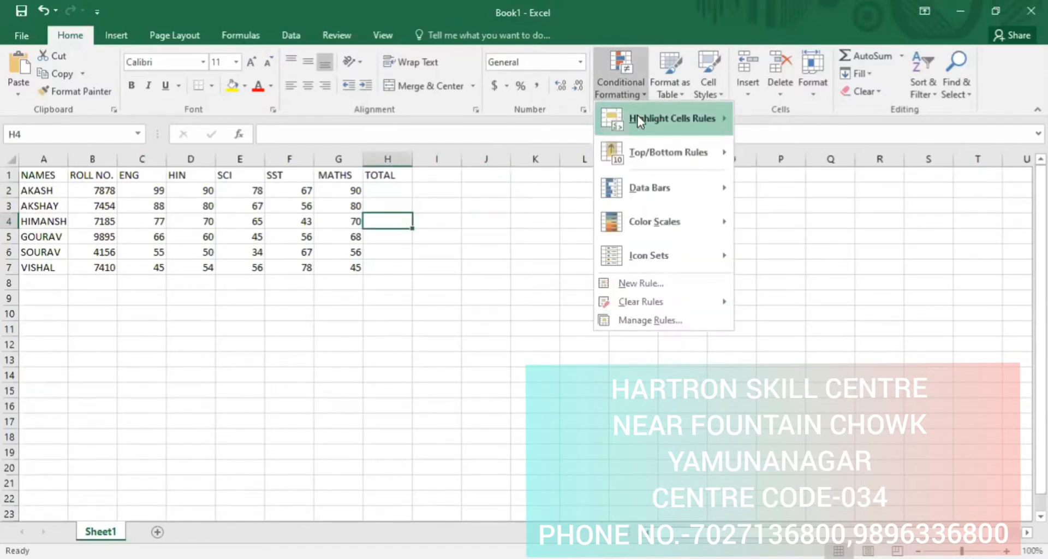
left_click(112, 185)
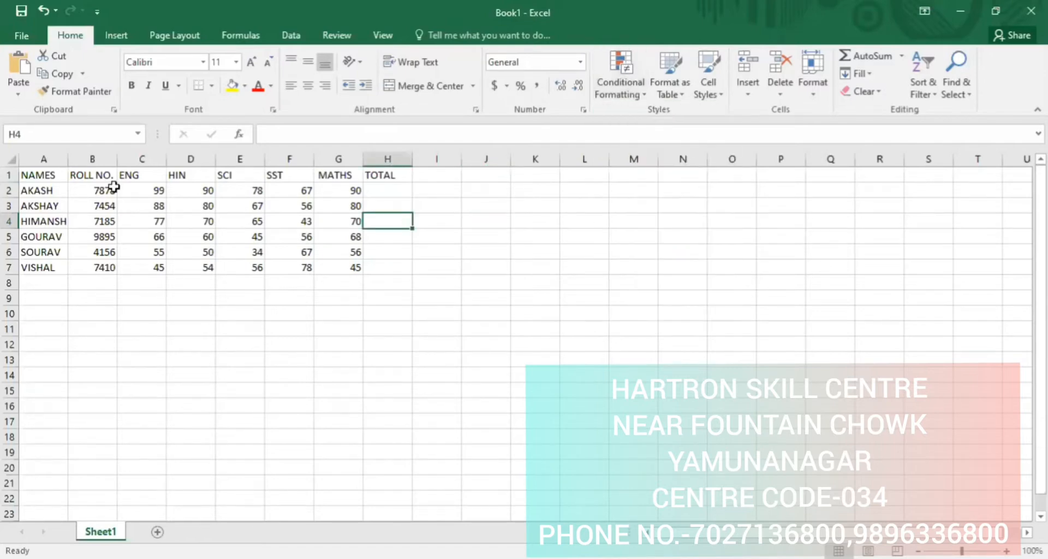
left_click_drag(133, 180, 212, 207)
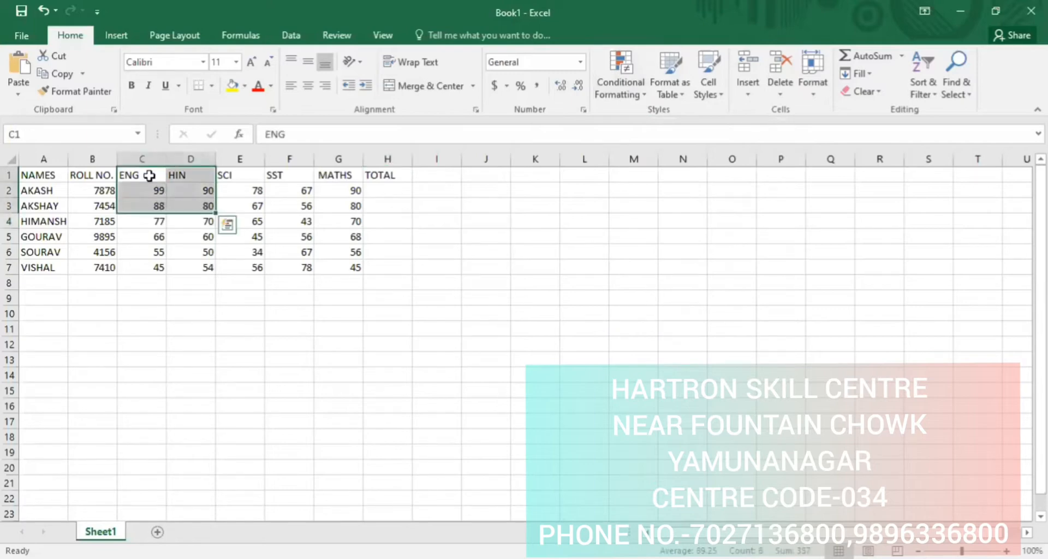
Set up a Greater Than highlight rule with the value 50 for the marks in C2:G7.
left_click(147, 196)
key("shift+Right")
key("shift+Right")
key("shift+Right")
key("shift+Right")
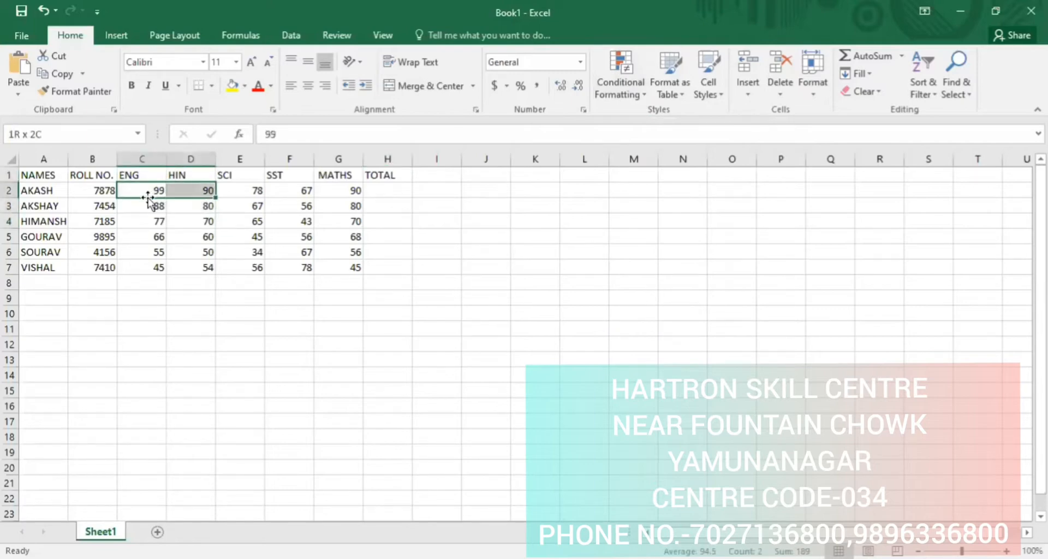
key("shift+Down")
key("shift+Down")
key("shift+Down")
key("shift+Down")
key("shift+Down")
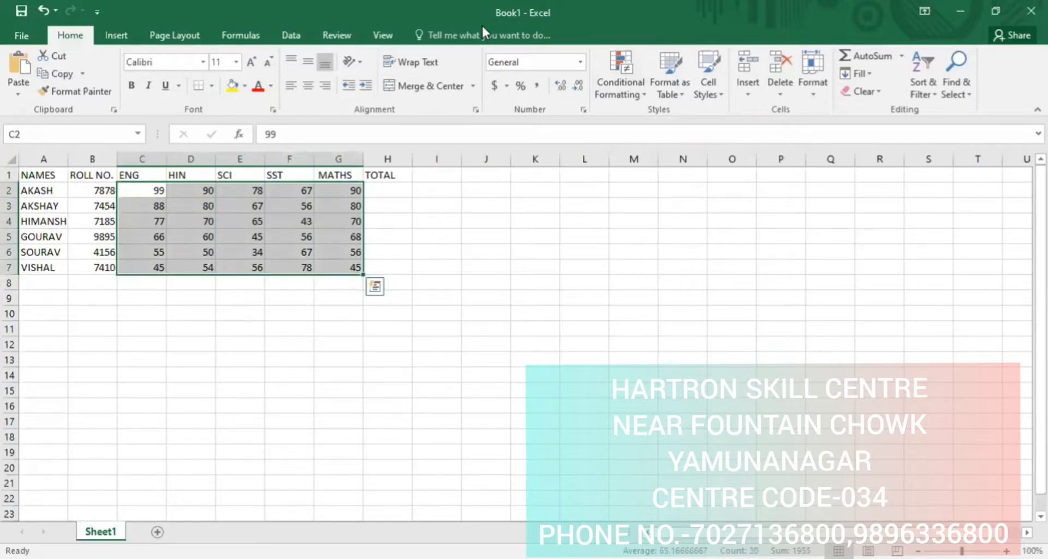
left_click(639, 95)
mouse_move(640, 116)
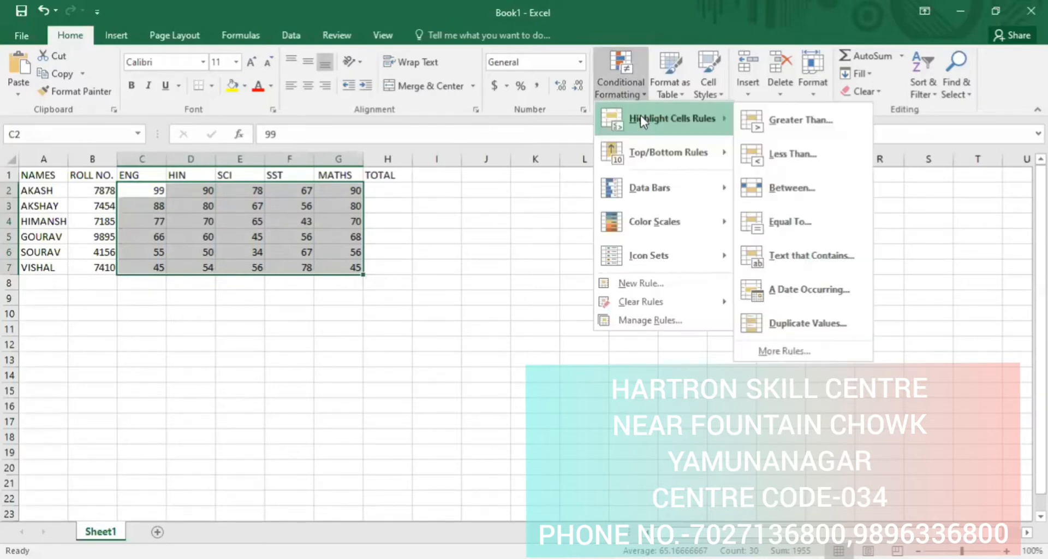
left_click(756, 121)
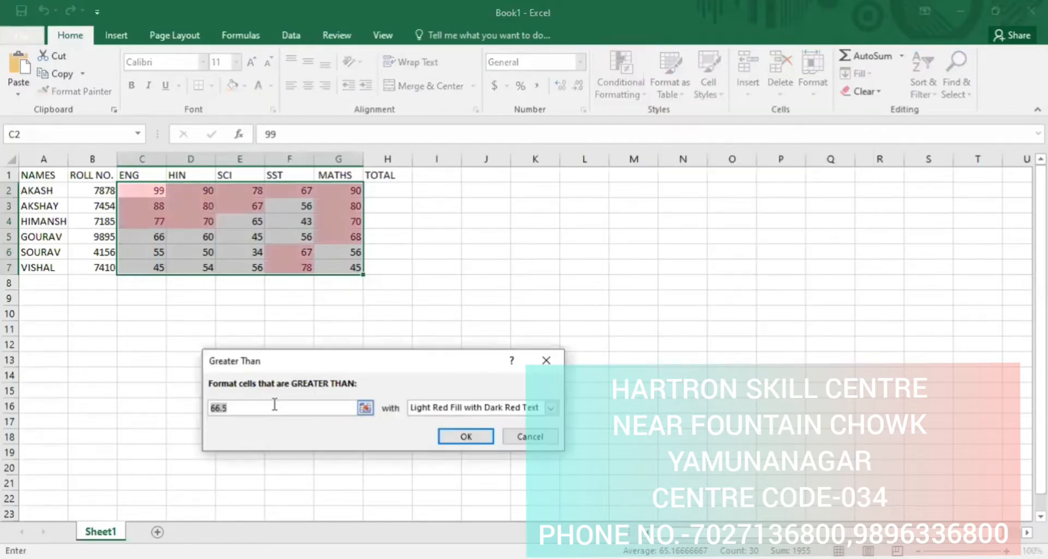
key("BackSpace")
type("50")
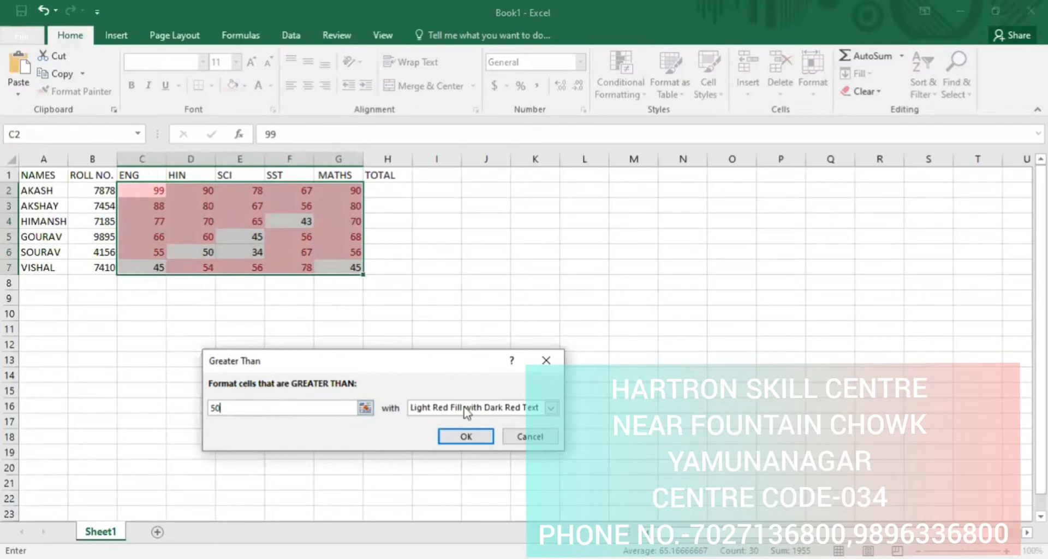
Preview the rule with green fill, light red fill, red border and red text, ending on Light Red Fill with Dark Red Text.
left_click(481, 409)
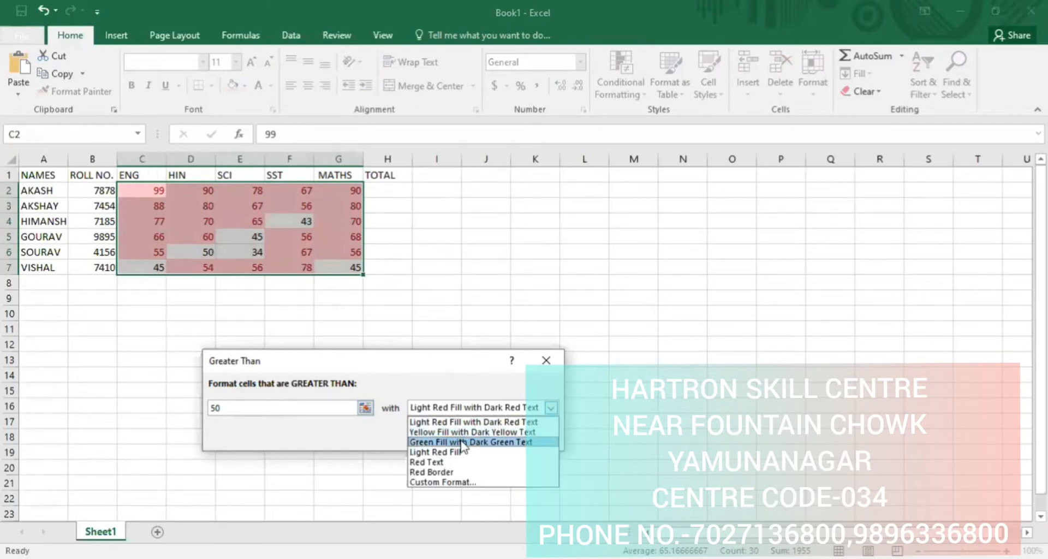
left_click(462, 443)
left_click(471, 413)
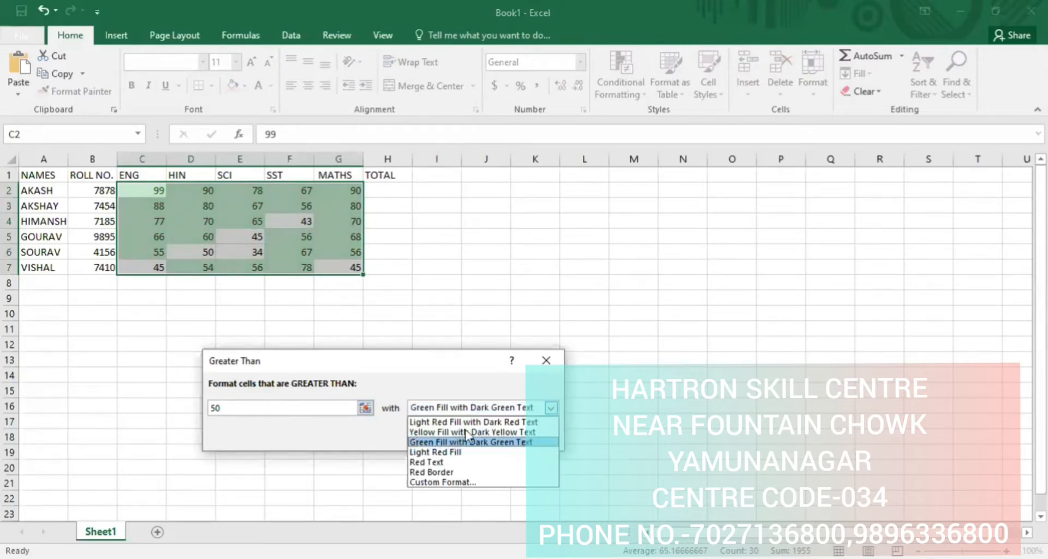
left_click(463, 454)
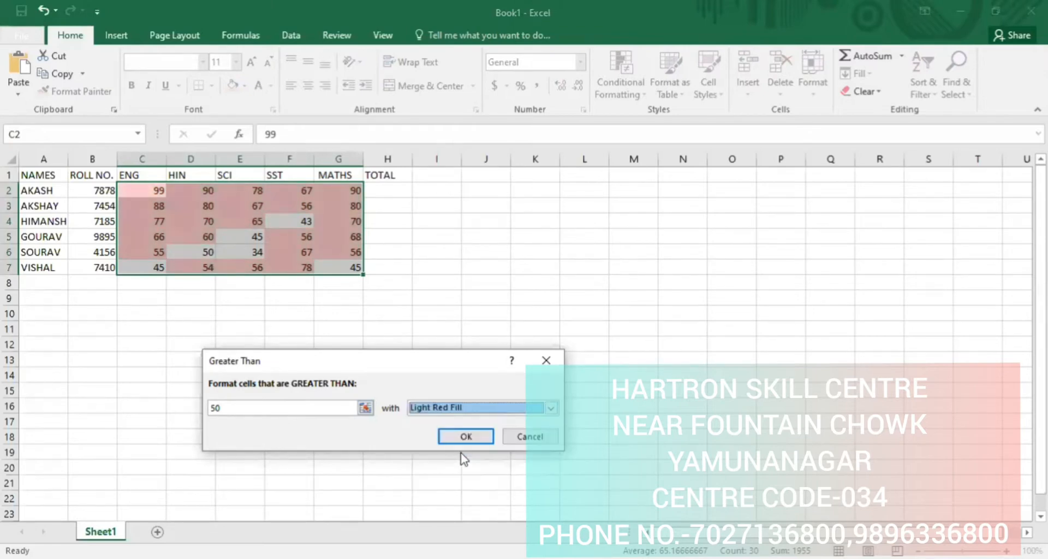
left_click(471, 415)
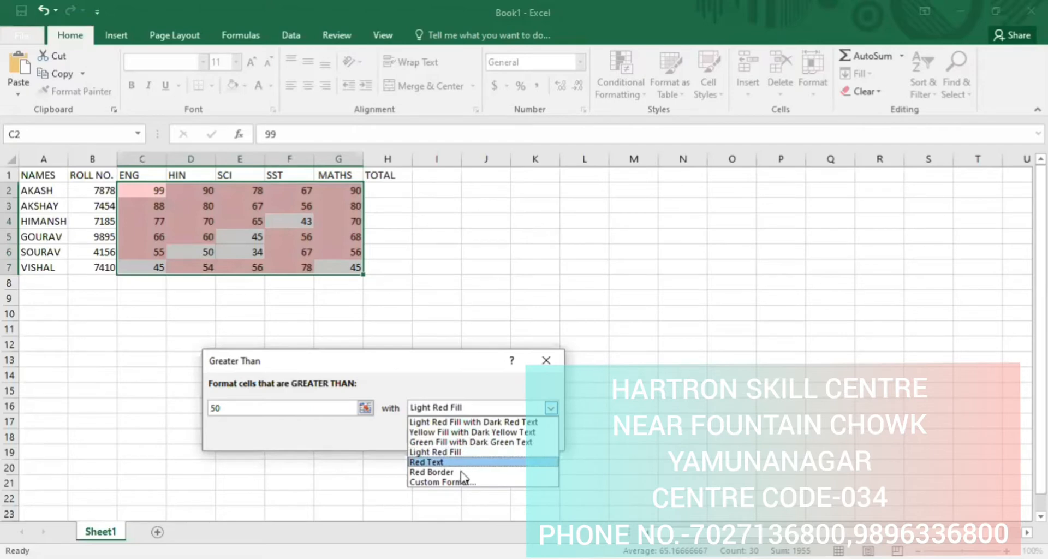
left_click(460, 472)
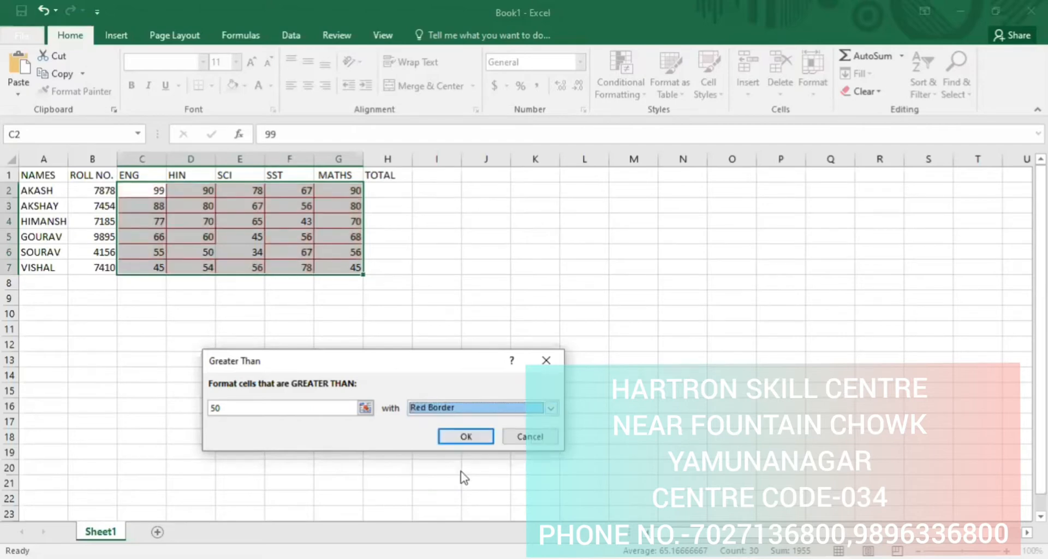
left_click(472, 416)
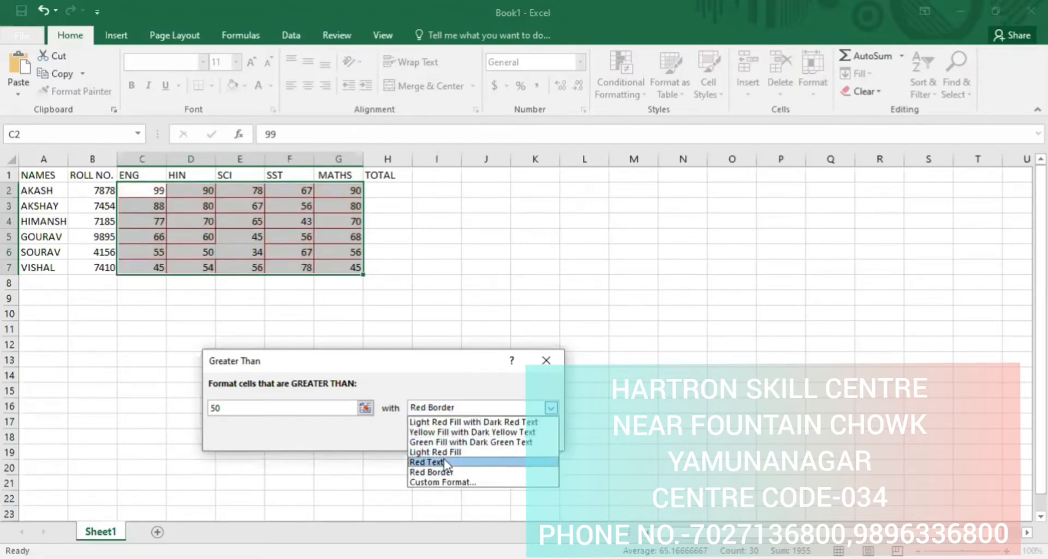
left_click(444, 460)
left_click(463, 415)
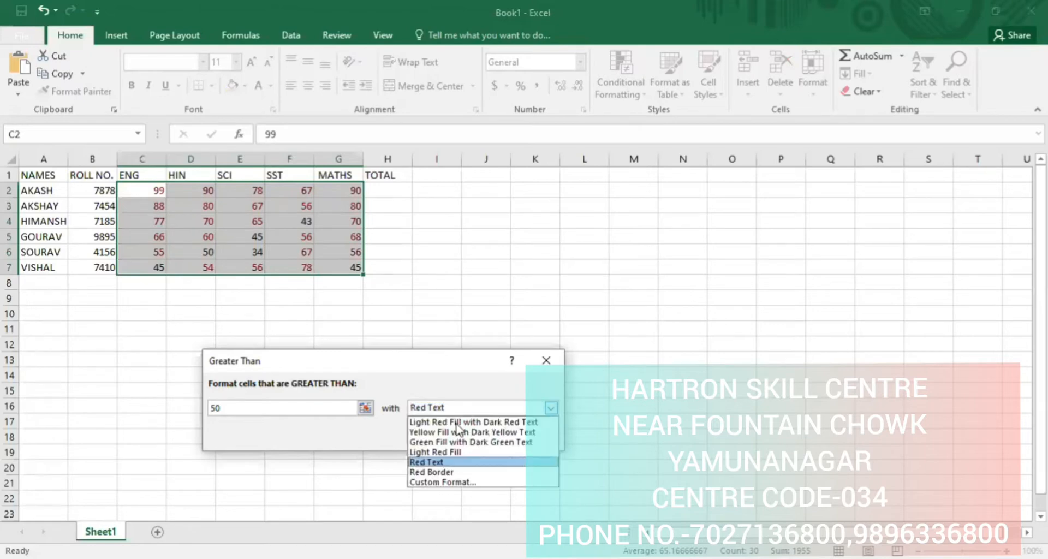
left_click(459, 421)
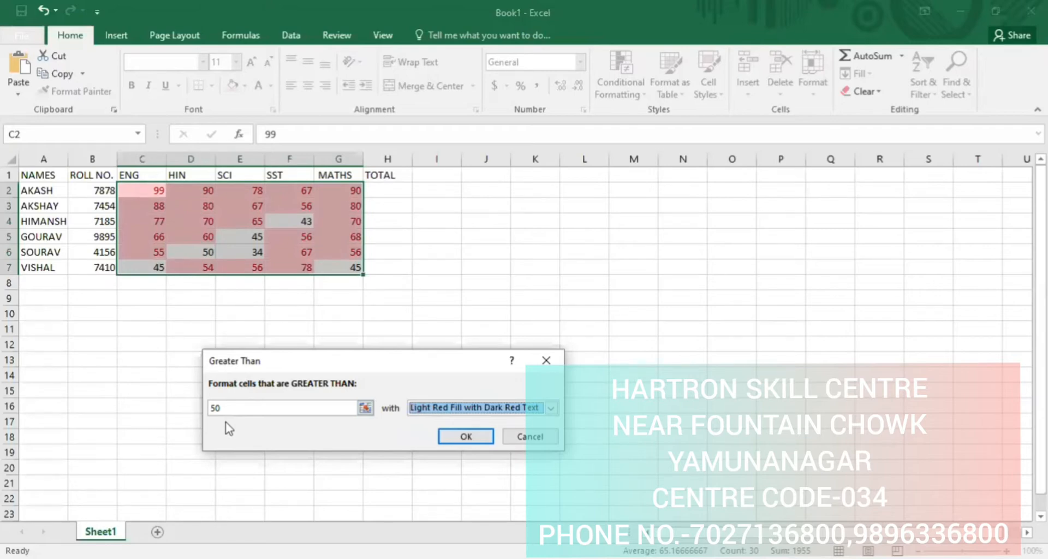
Preview the Greater Than rule with the value 70 and close it without applying.
left_click(250, 407)
key("BackSpace")
key("BackSpace")
type("70")
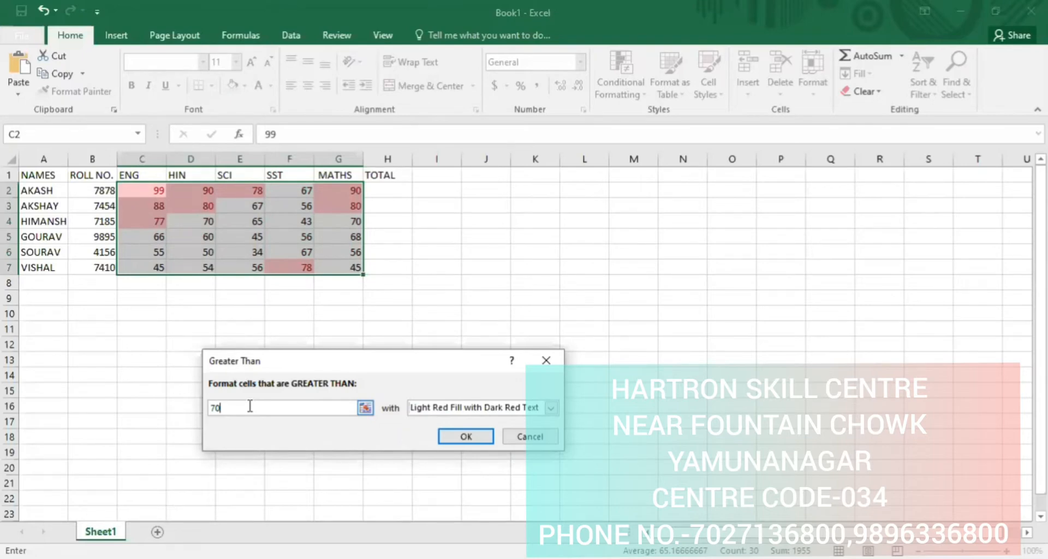
double_click(547, 363)
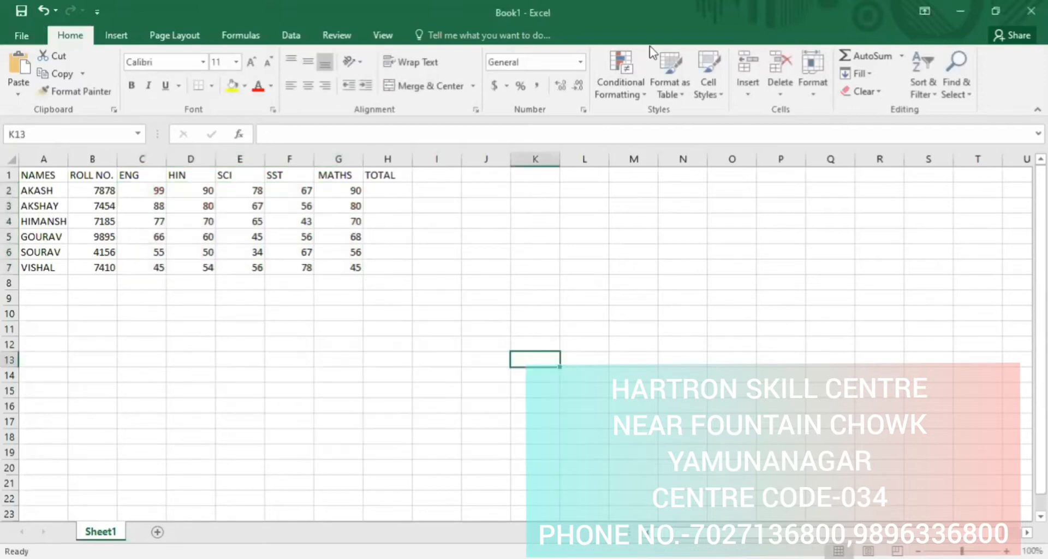
Preview a Less Than highlight rule with the value 50 on the marks in C2:G7, and cancel it.
left_click(146, 189)
key("shift+Right")
key("shift+Right")
key("shift+Right")
key("shift+Right")
key("shift+Down")
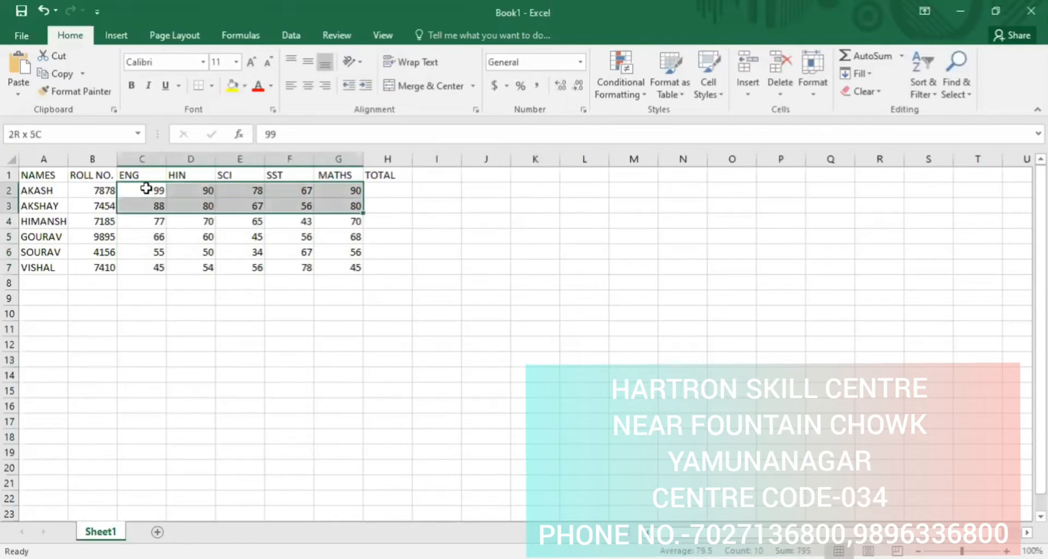
key("shift+Down")
key("shift+Down")
key("shift+Down")
key("shift+Down")
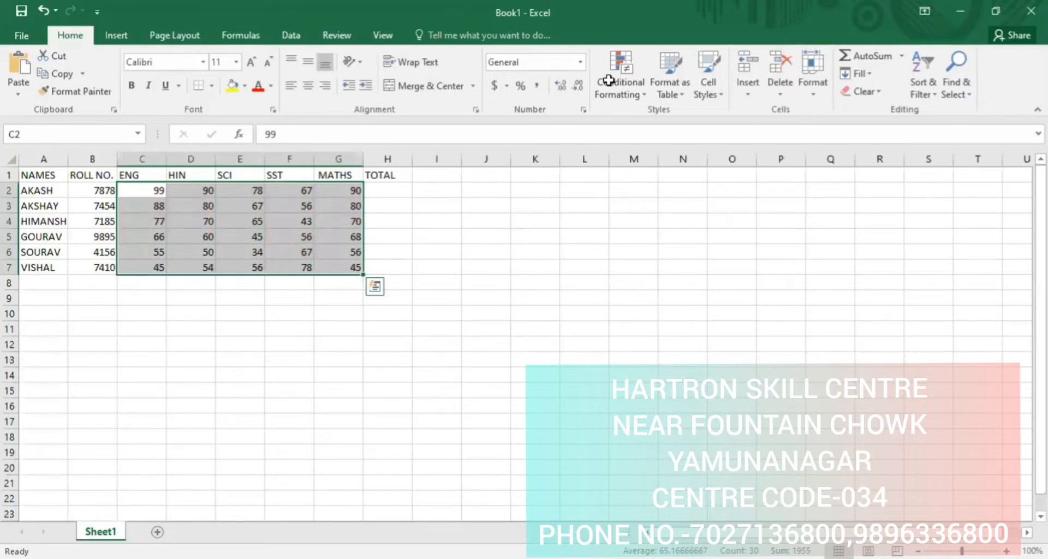
left_click(633, 94)
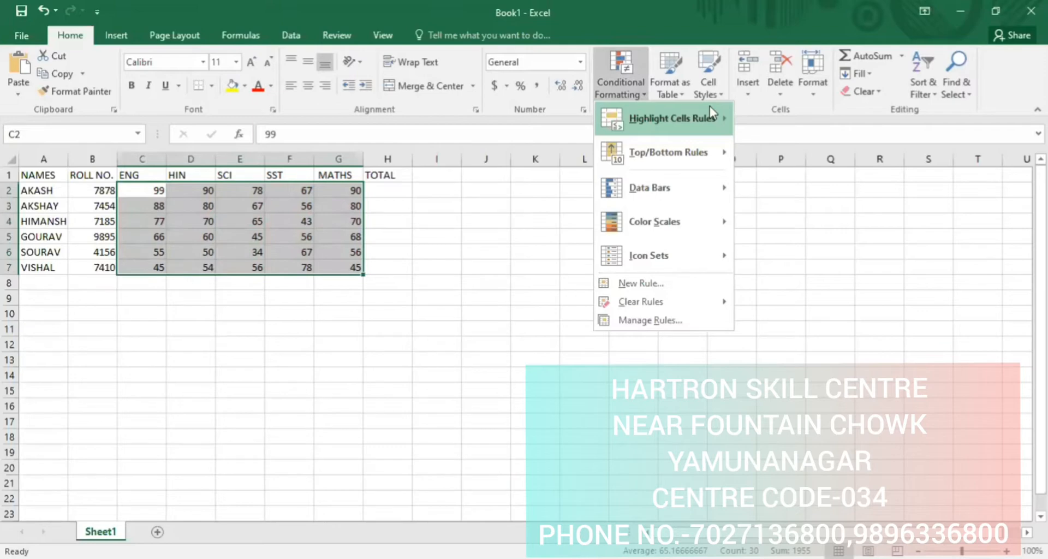
mouse_move(710, 109)
left_click(758, 151)
type("50")
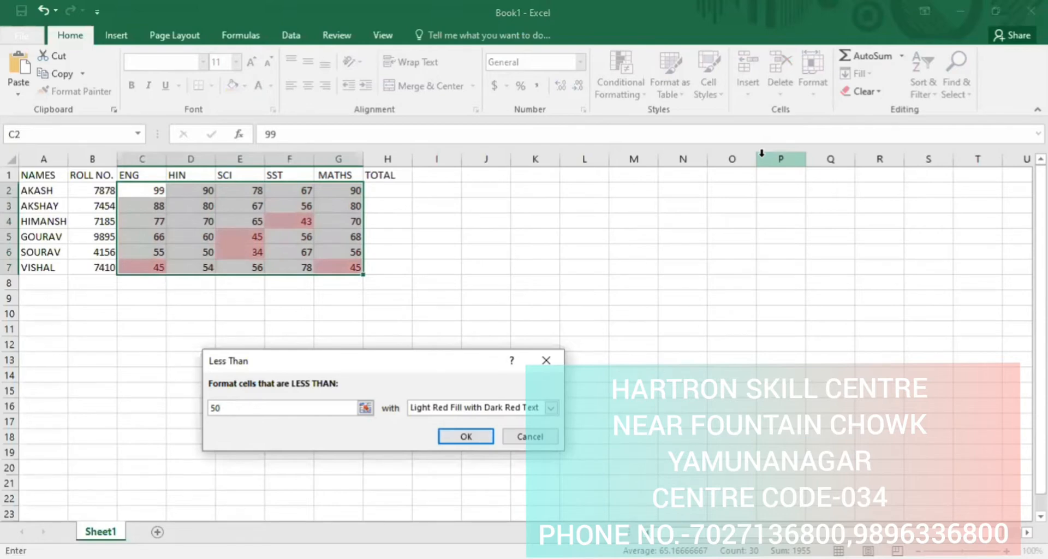
left_click(534, 437)
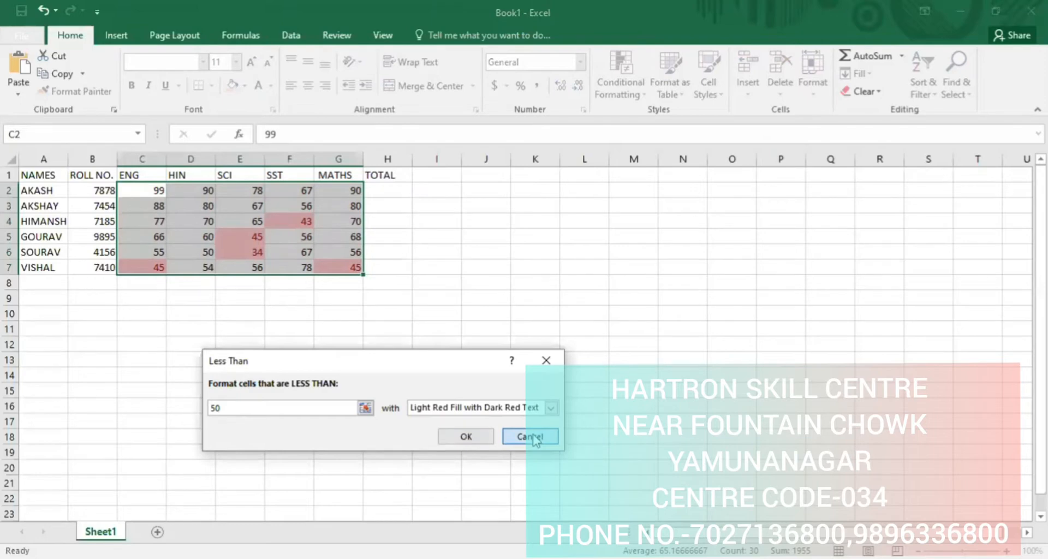
Preview a Between highlight rule with the values 30 and 50 on the marks in C2:G7, and close it without applying.
left_click(622, 83)
mouse_move(634, 119)
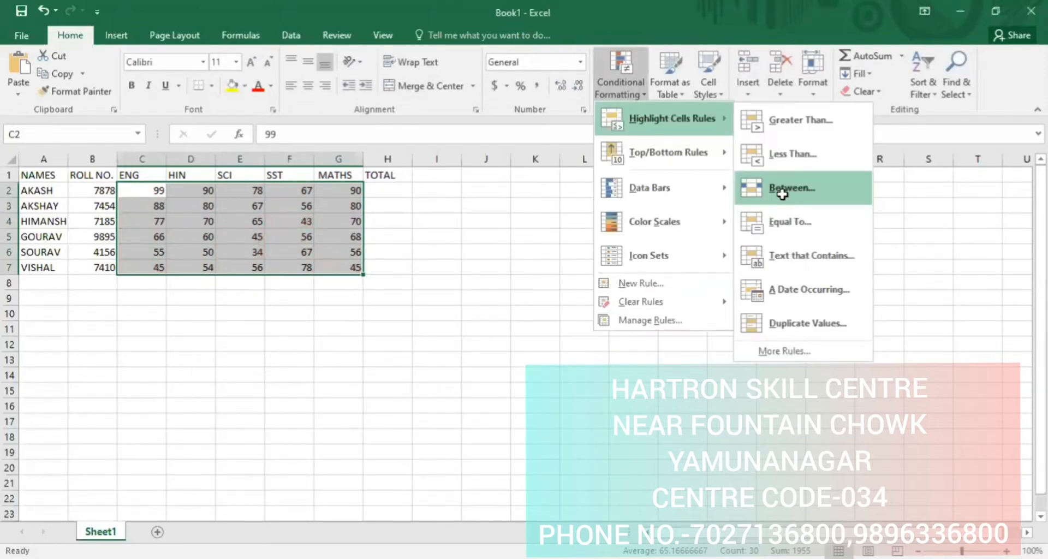
left_click(782, 194)
type("30")
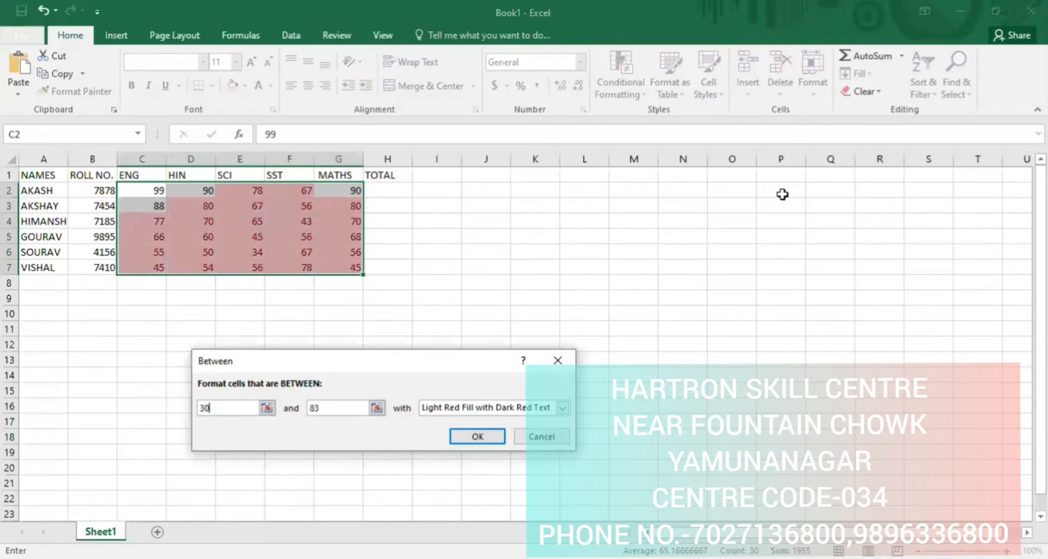
key("Tab")
type("50")
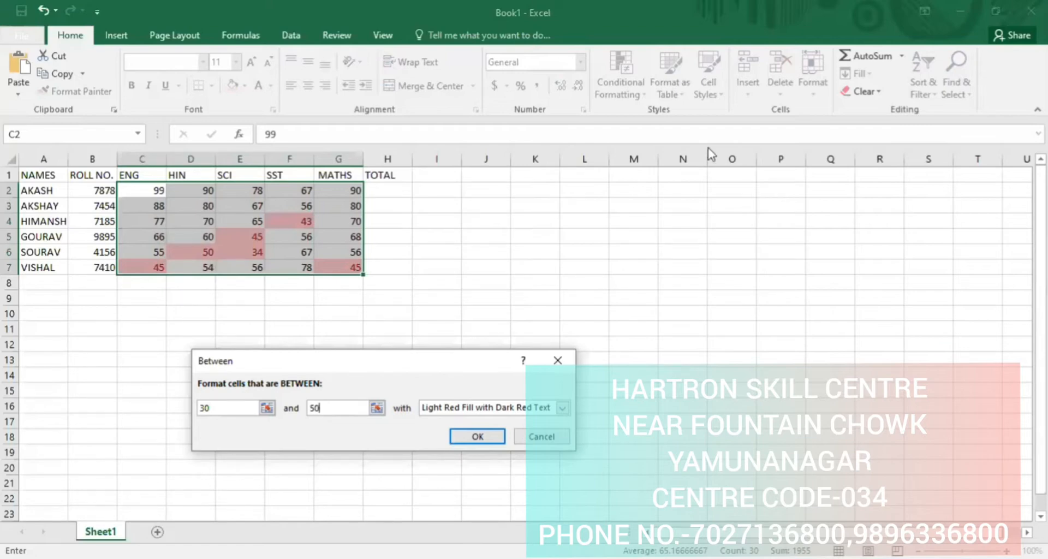
key("Return")
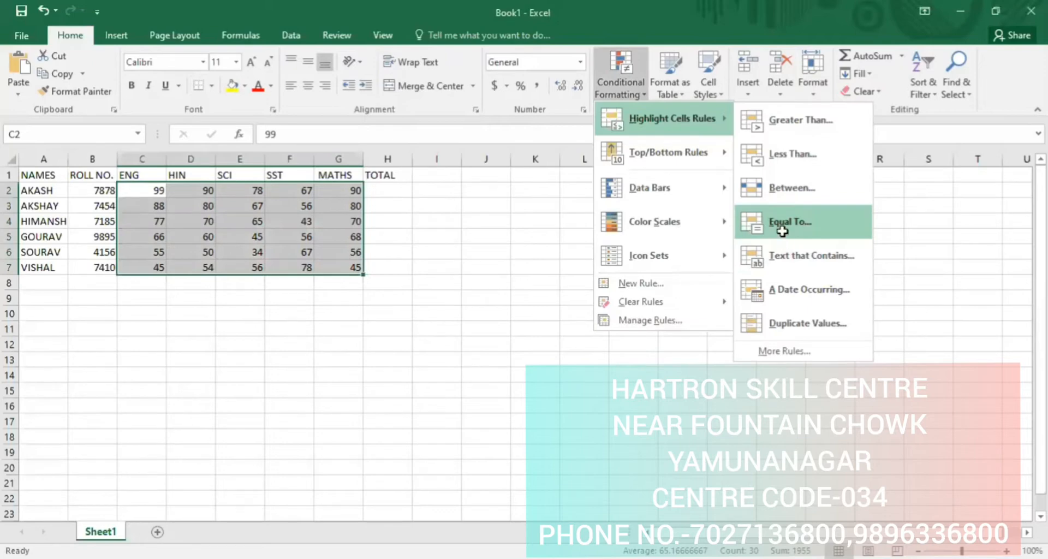
Preview an Equal To highlight rule on the marks in C2:G7 with the value 50 and with 45, and cancel it.
left_click(785, 224)
type("50")
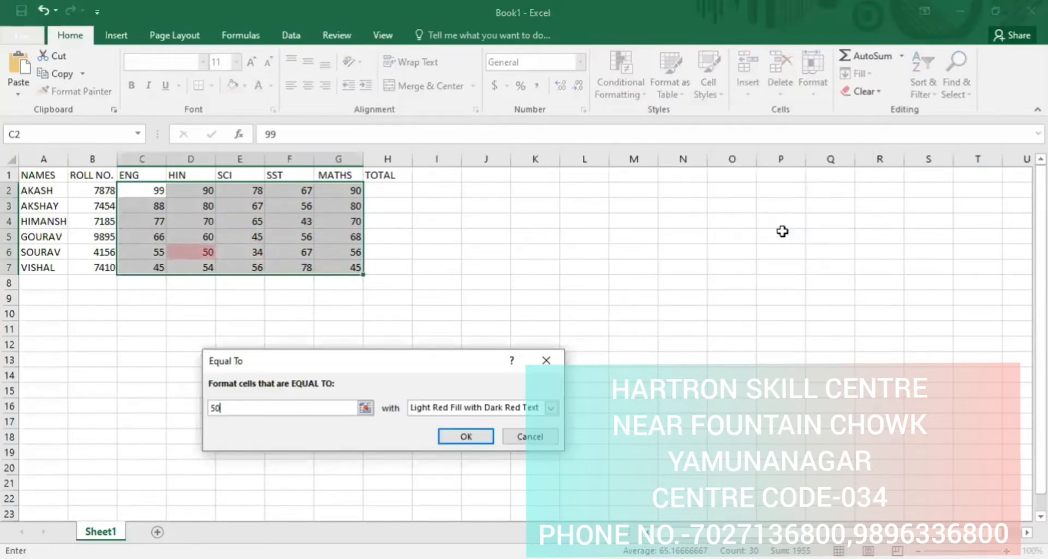
key("BackSpace")
key("BackSpace")
type("45")
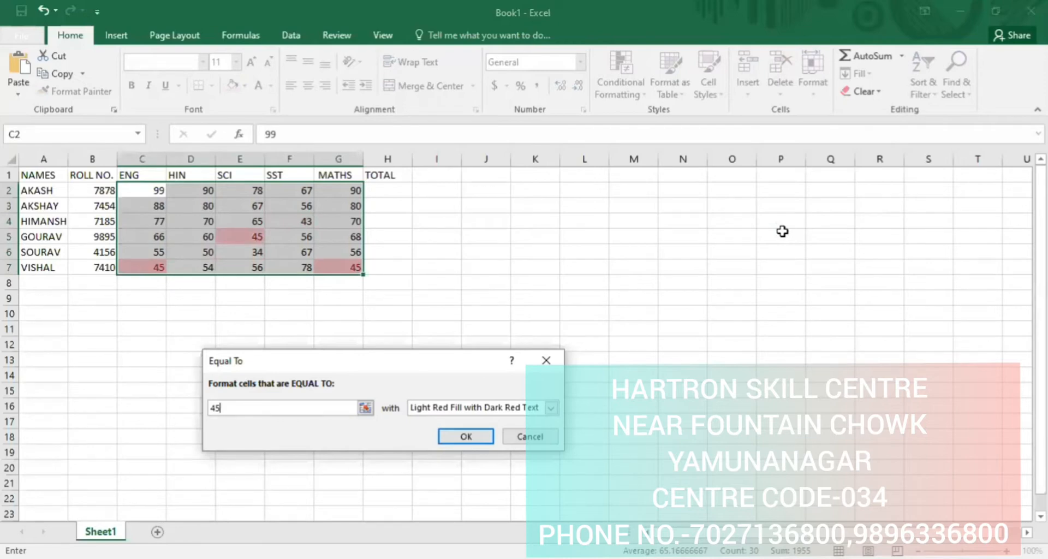
left_click(528, 436)
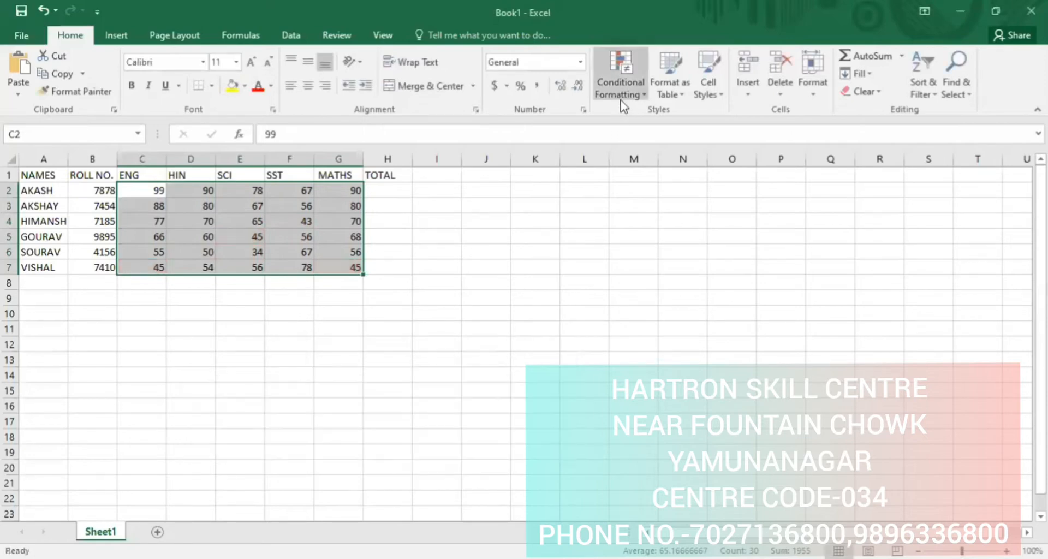
Try a Text That Contains highlight rule with the text A on the marks in C2:G7.
left_click(621, 82)
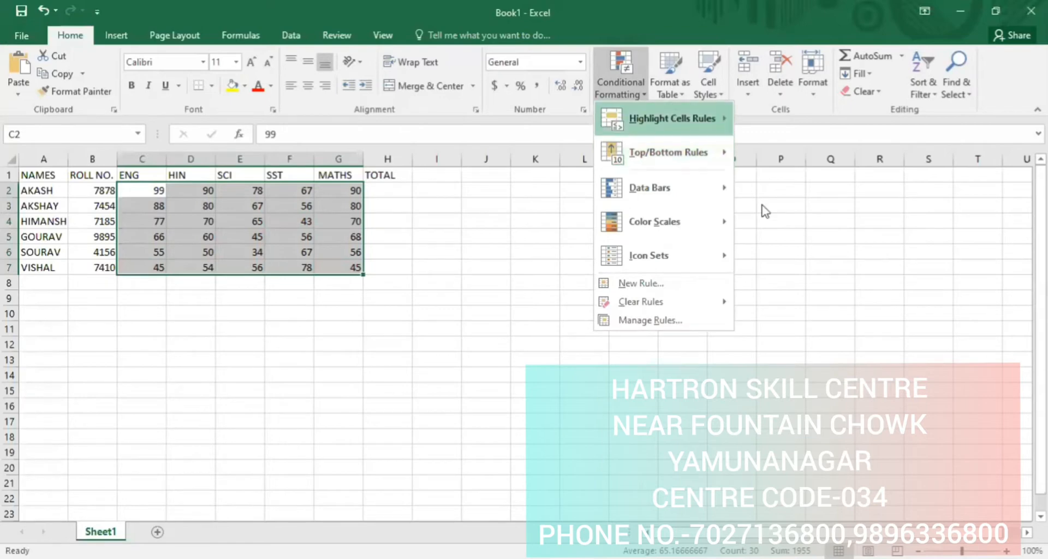
mouse_move(675, 112)
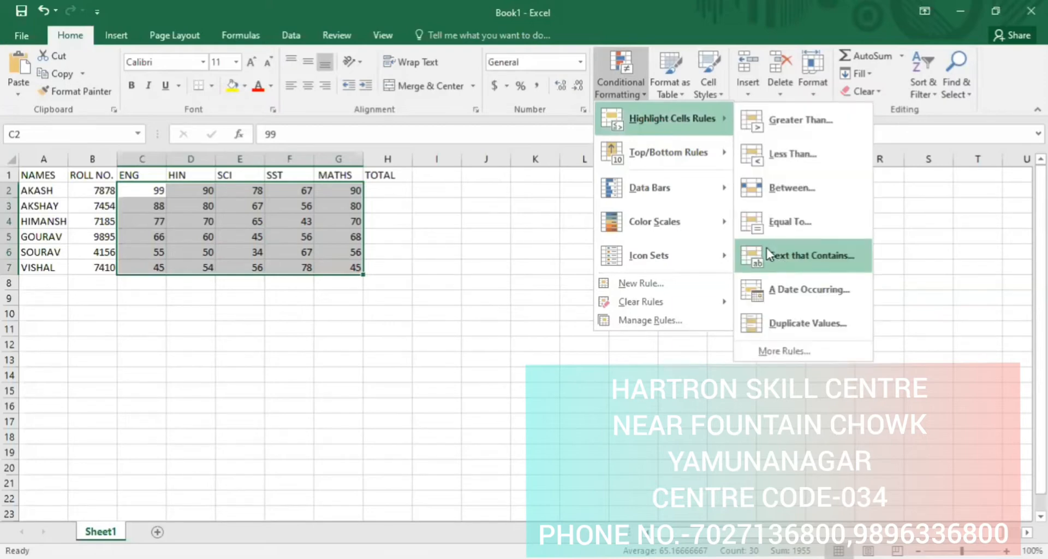
left_click(767, 252)
type("A")
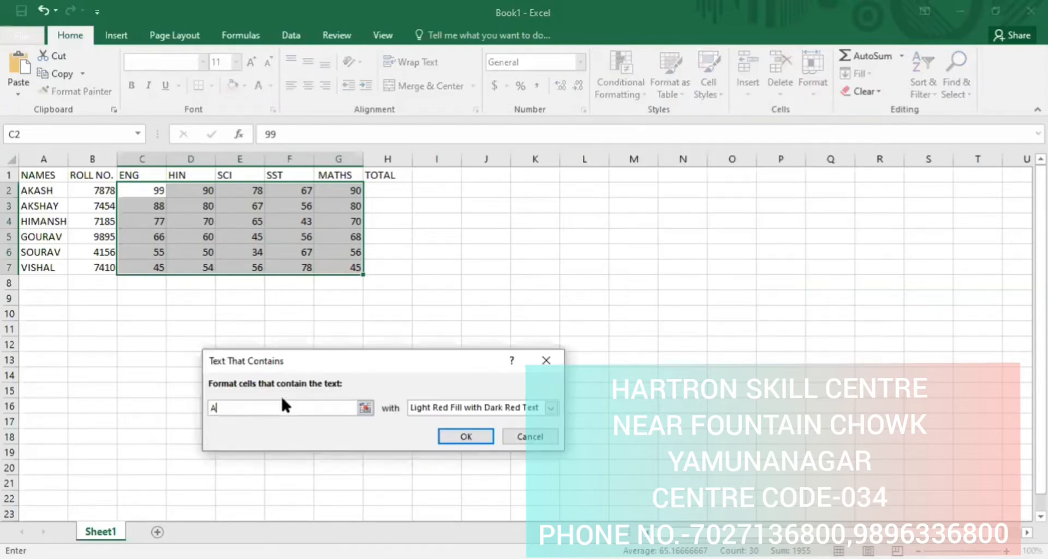
key("Return")
Set up a Text That Contains highlight rule with the text A for the names column in A1:A7.
key("Left")
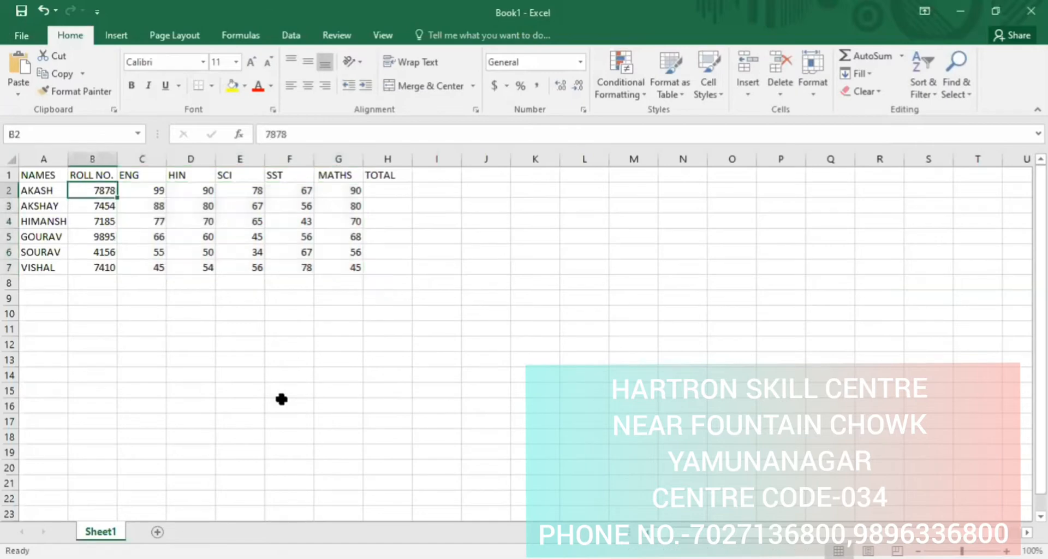
key("Left")
key("Up")
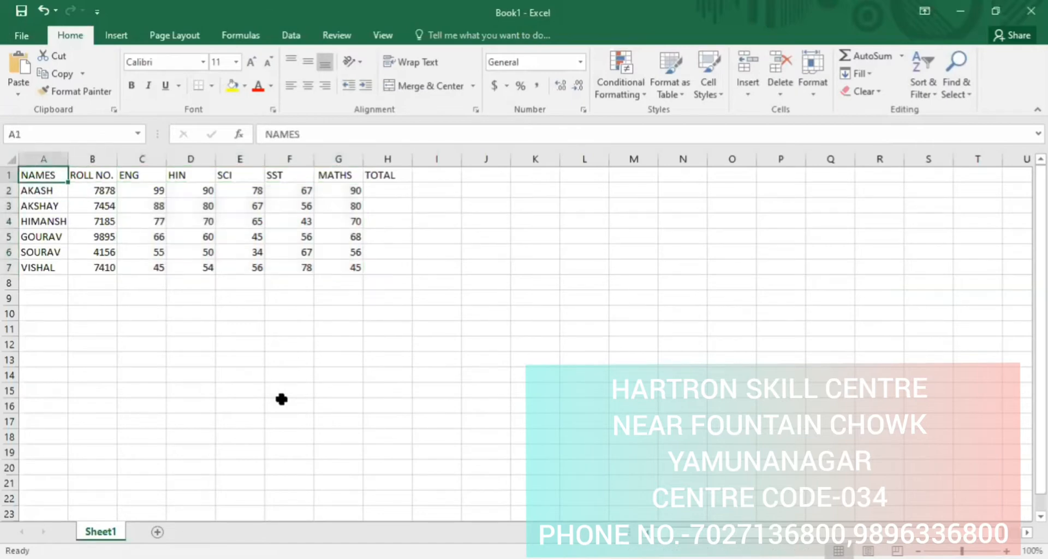
key("shift+Down")
key("shift+Down")
key("shift+Down")
key("shift+Down")
key("shift+Down")
key("shift+Down")
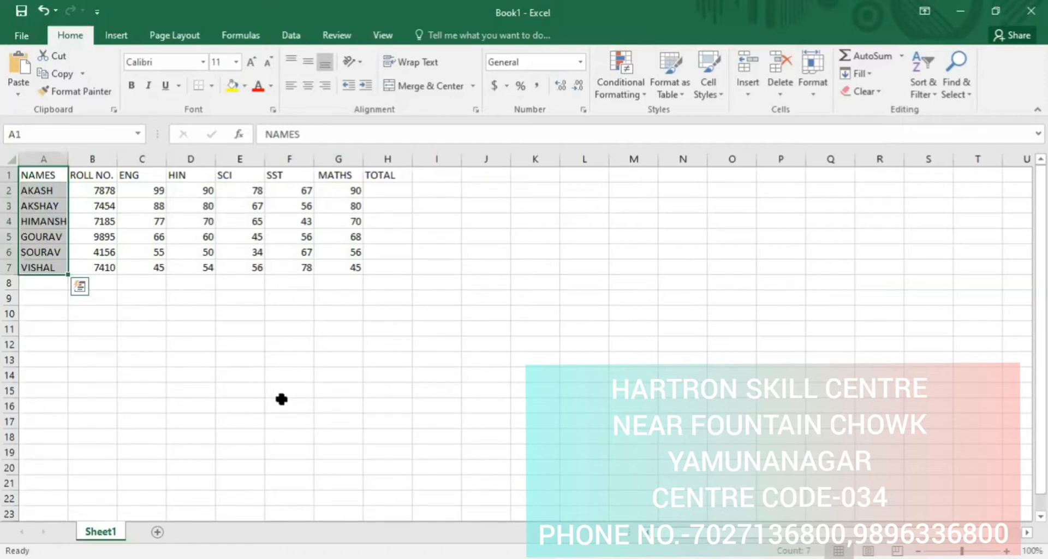
key("ctrl+t")
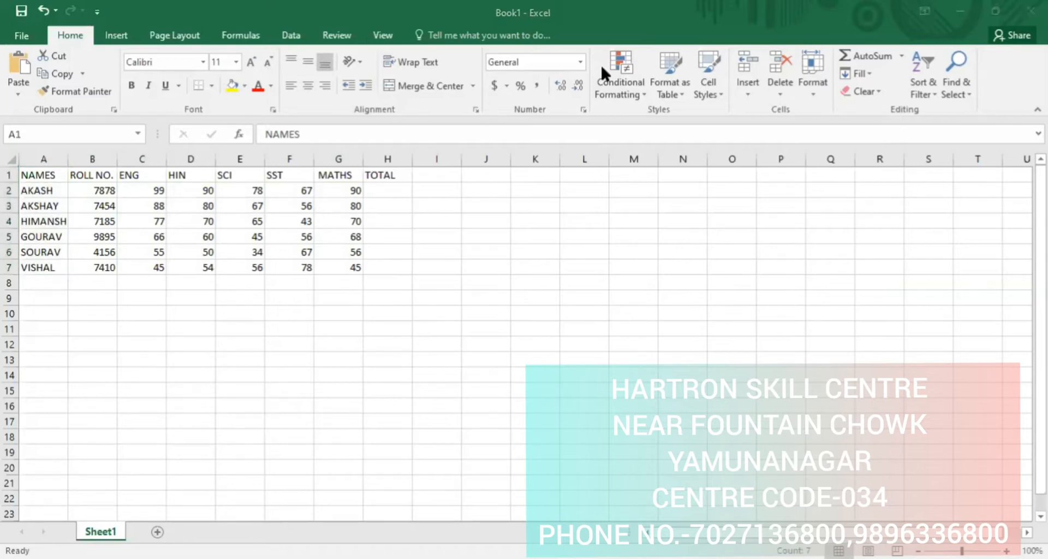
left_click(630, 92)
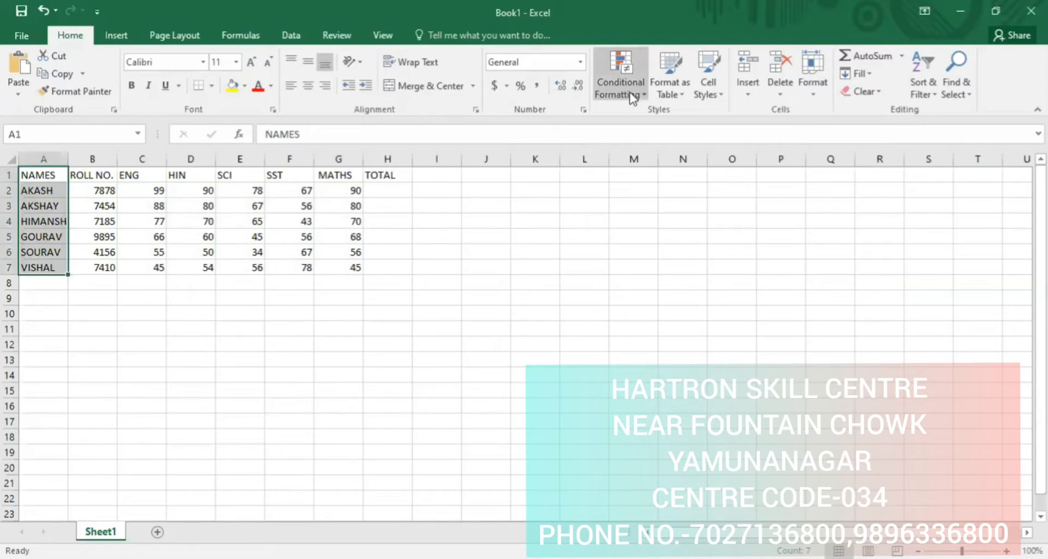
left_click(632, 97)
mouse_move(672, 118)
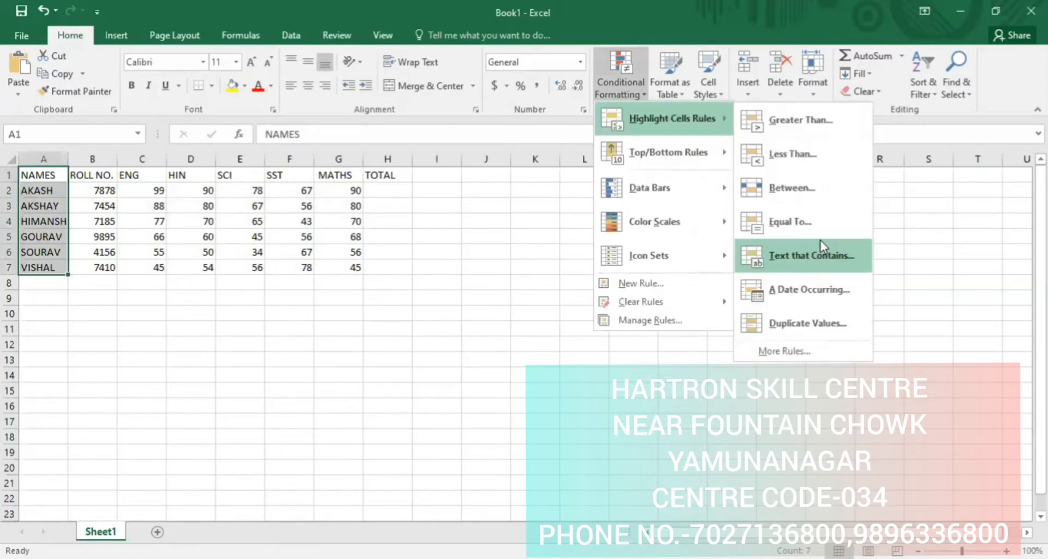
left_click(821, 242)
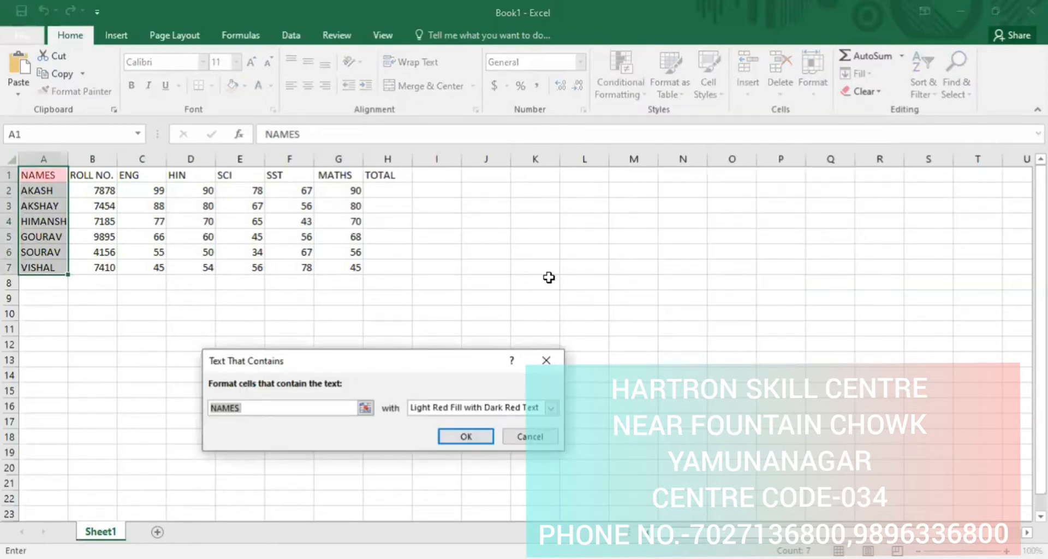
key("BackSpace")
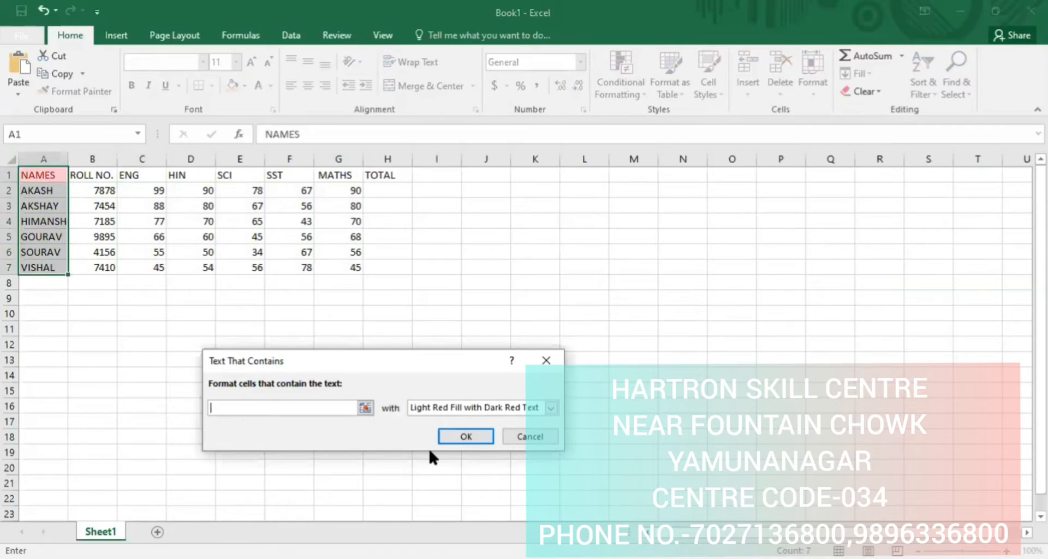
type("A")
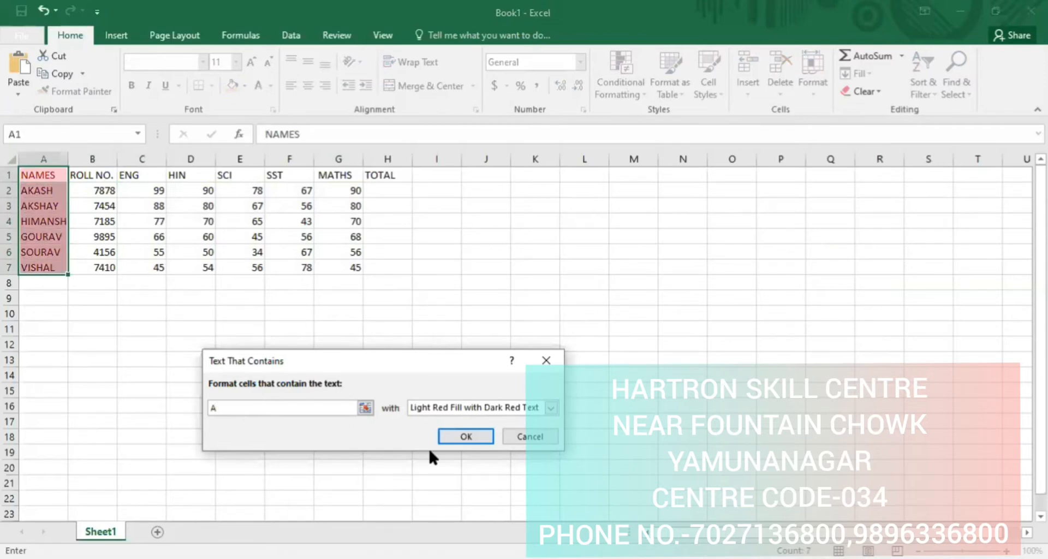
Preview the text rule on the names with AN, AK and AL, and close it without applying.
type("N")
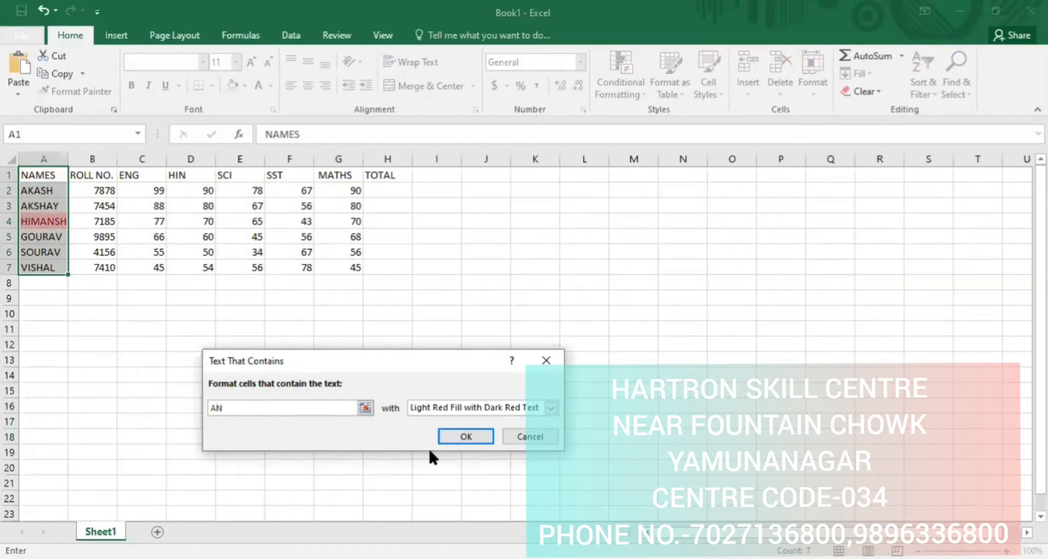
key("BackSpace")
type("K")
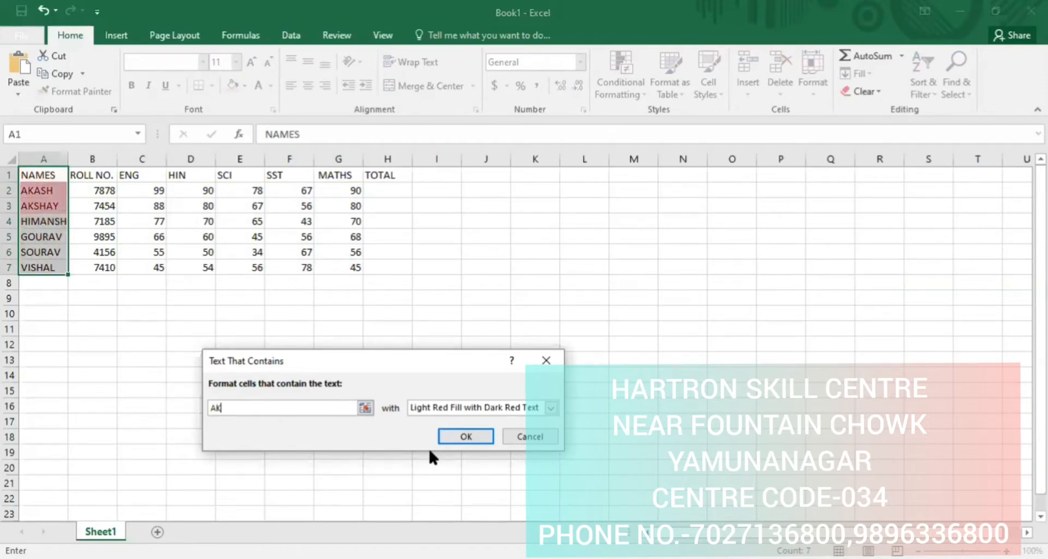
type("L")
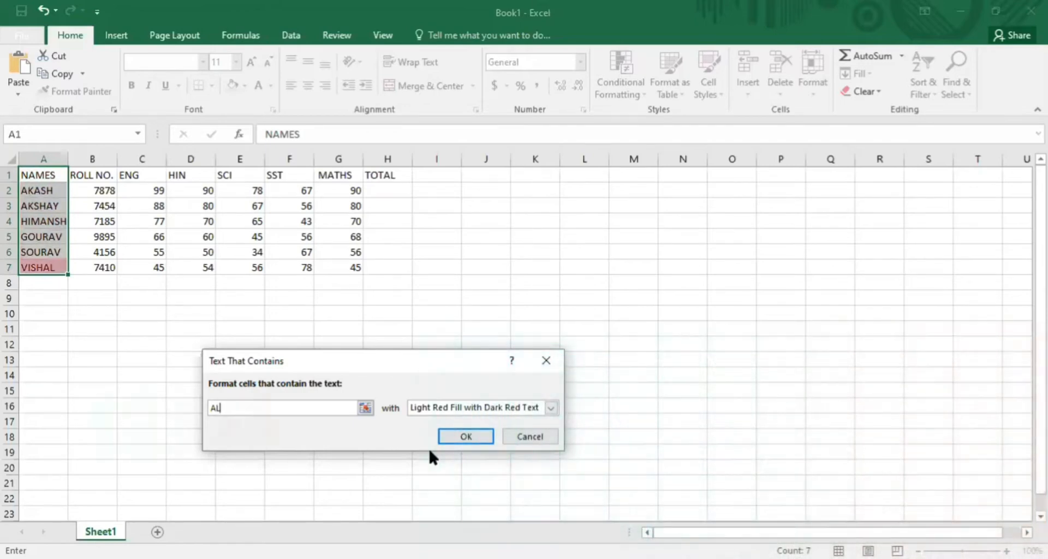
key("BackSpace")
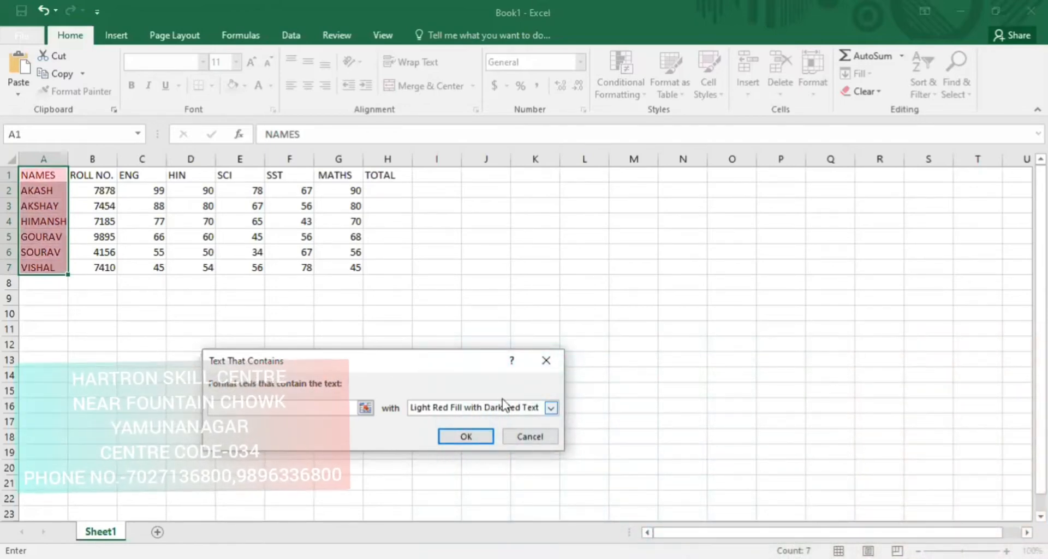
left_click(547, 361)
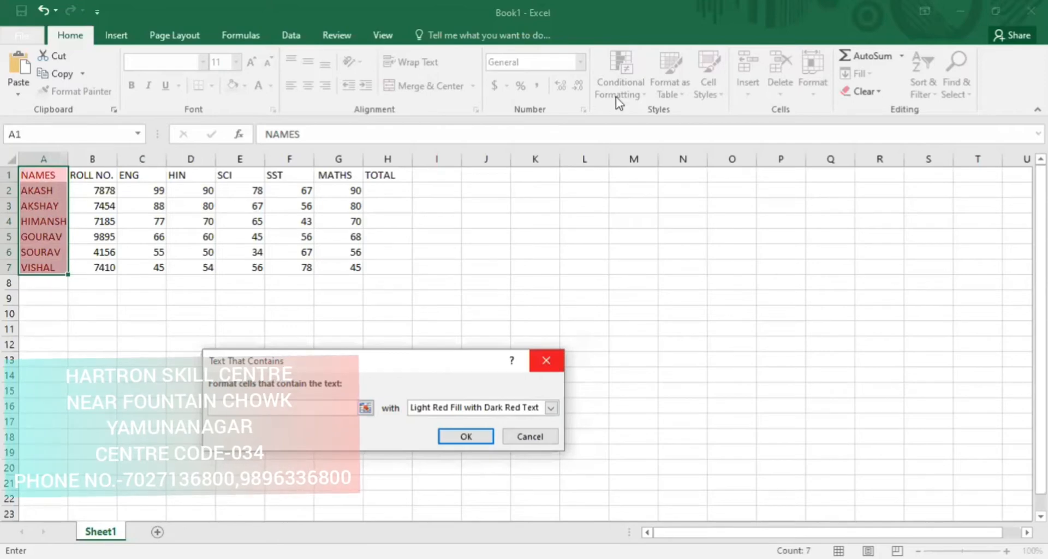
Apply a Duplicate Values highlight rule with Light Red Fill with Dark Red Text to the names column in A1:A7.
left_click(618, 94)
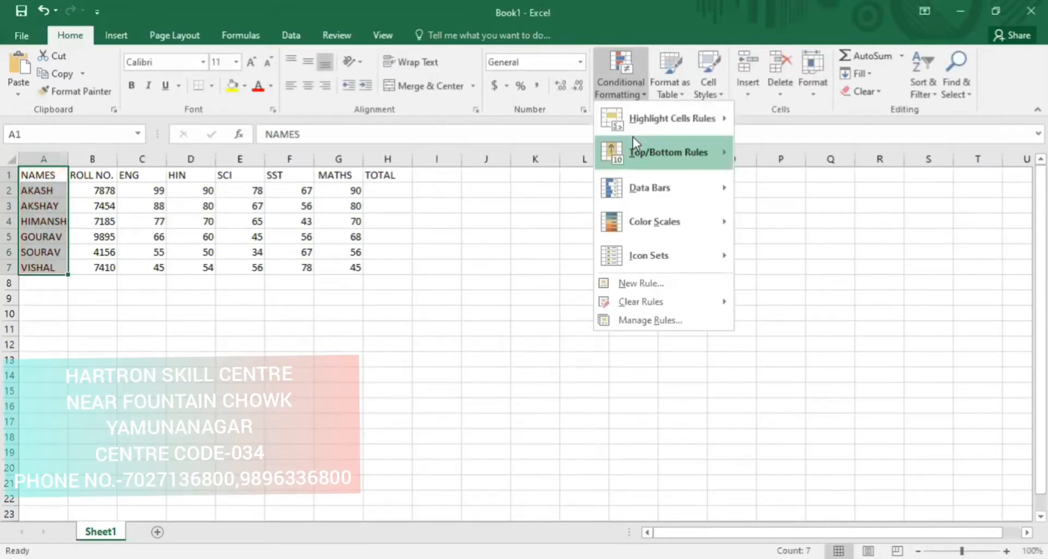
mouse_move(673, 118)
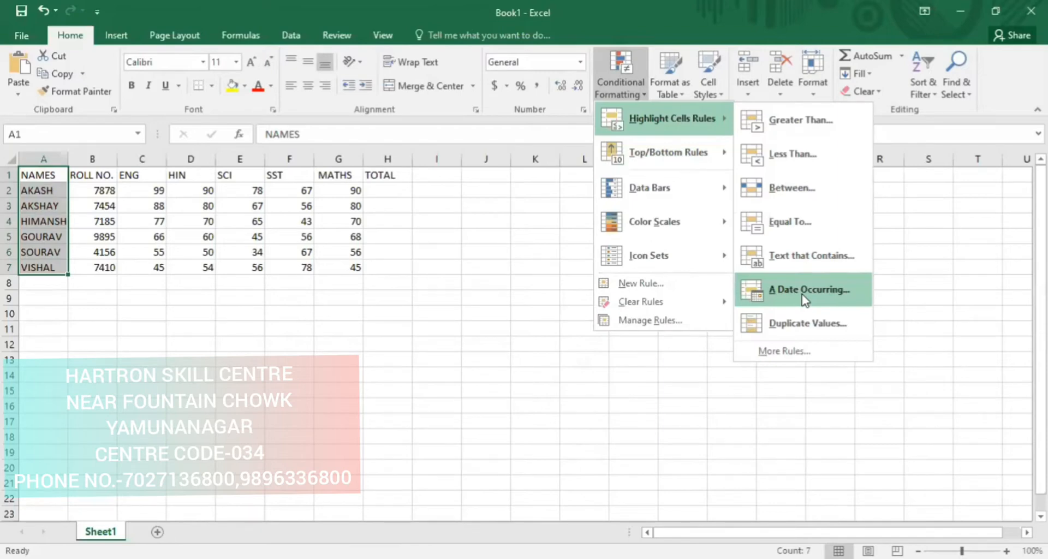
left_click(798, 323)
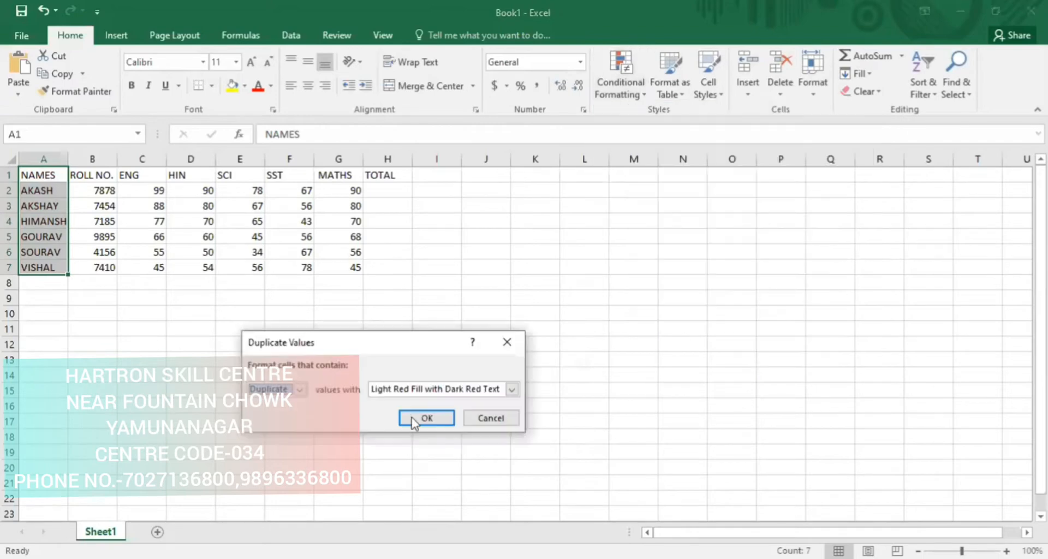
double_click(411, 418)
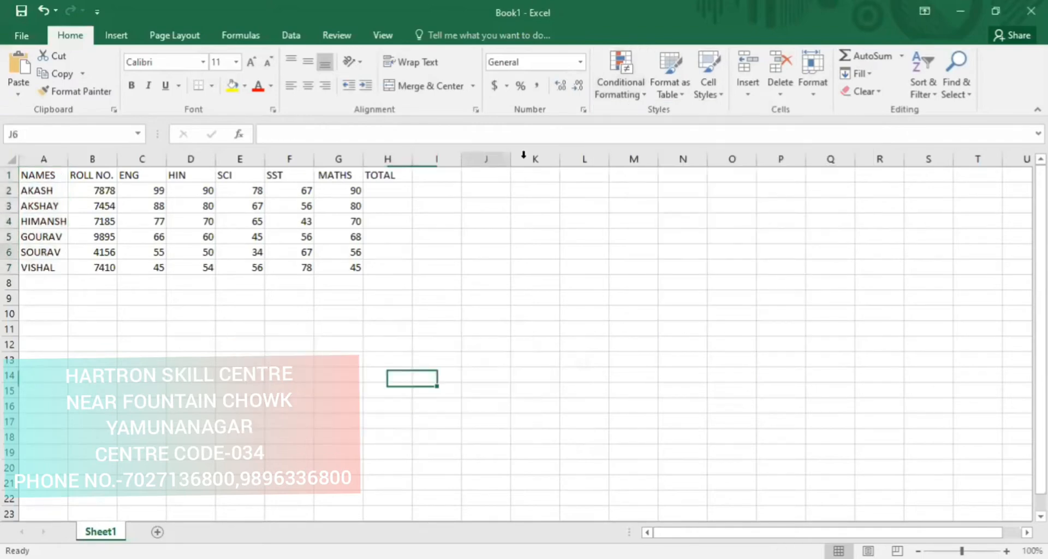
left_click(475, 250)
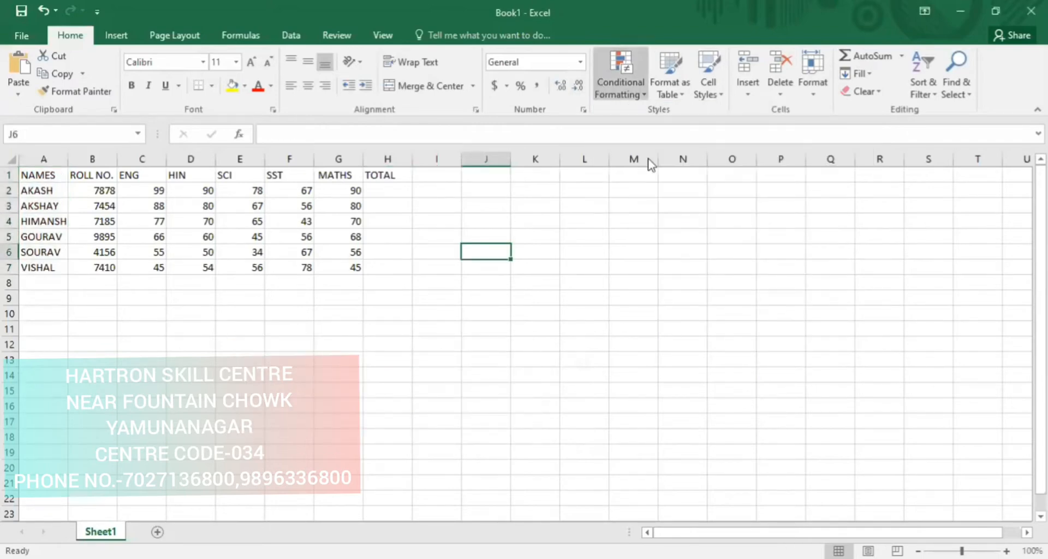
Start a Top 10 Items conditional formatting rule for the marks in C2:G7.
left_click(148, 189)
left_click(145, 190)
key("shift+Right")
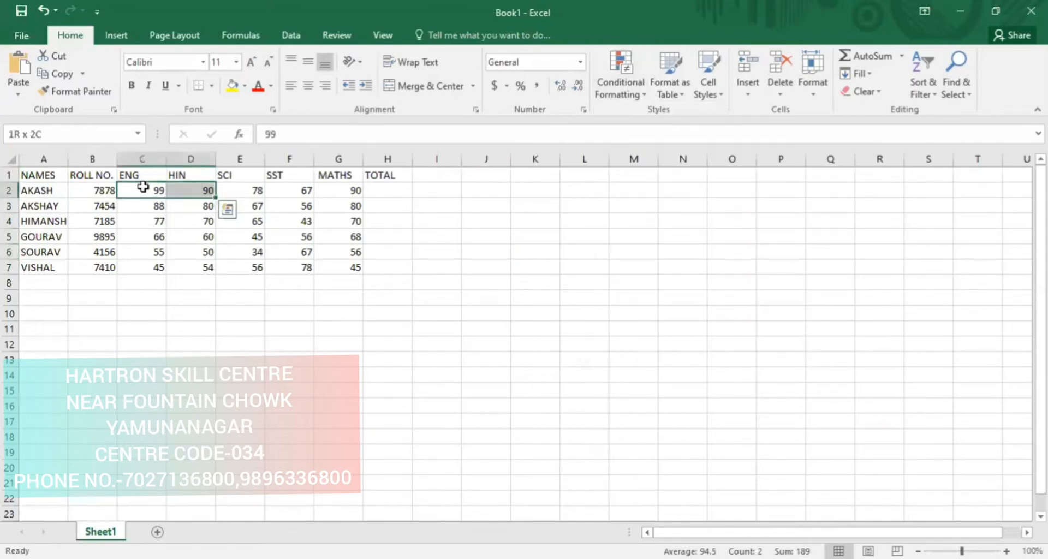
key("shift+Right")
key("shift+Right")
key("shift+Right")
key("shift+Down")
key("shift+Down")
key("shift+Down")
key("shift+Down")
key("shift+Down")
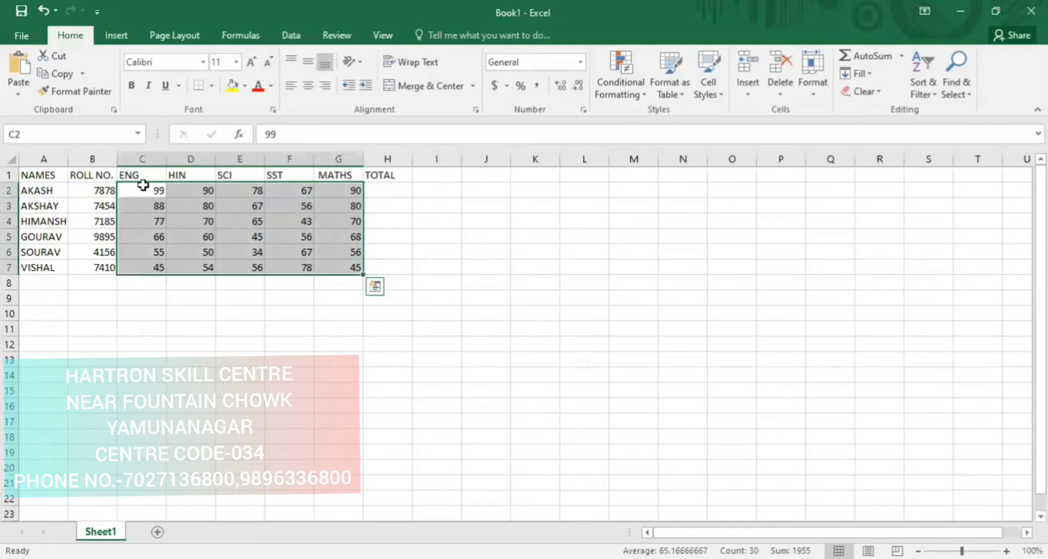
left_click(758, 157)
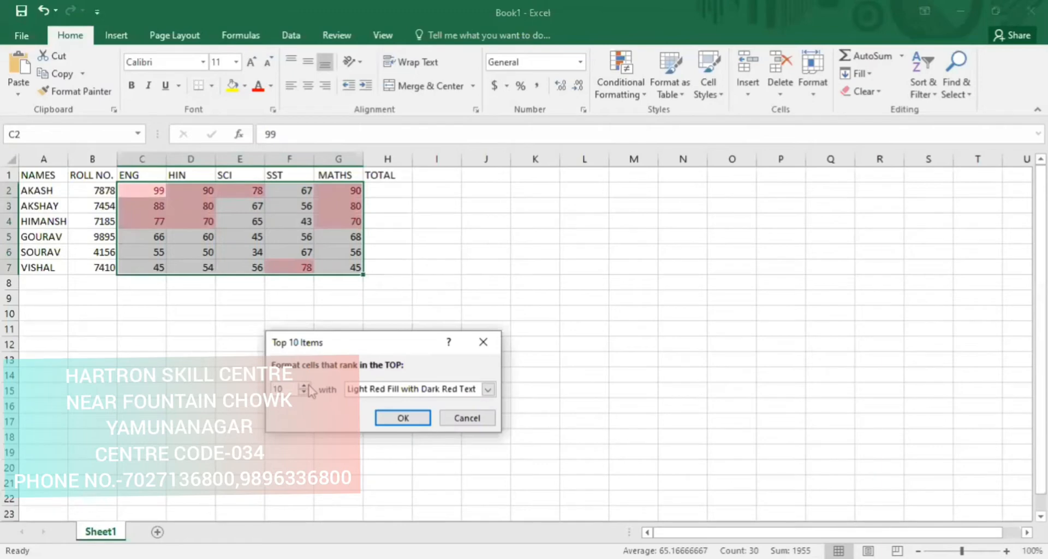
Preview the Top 10 Items rule with the item count raised to 18, and reduce the count to 5.
left_click(305, 385)
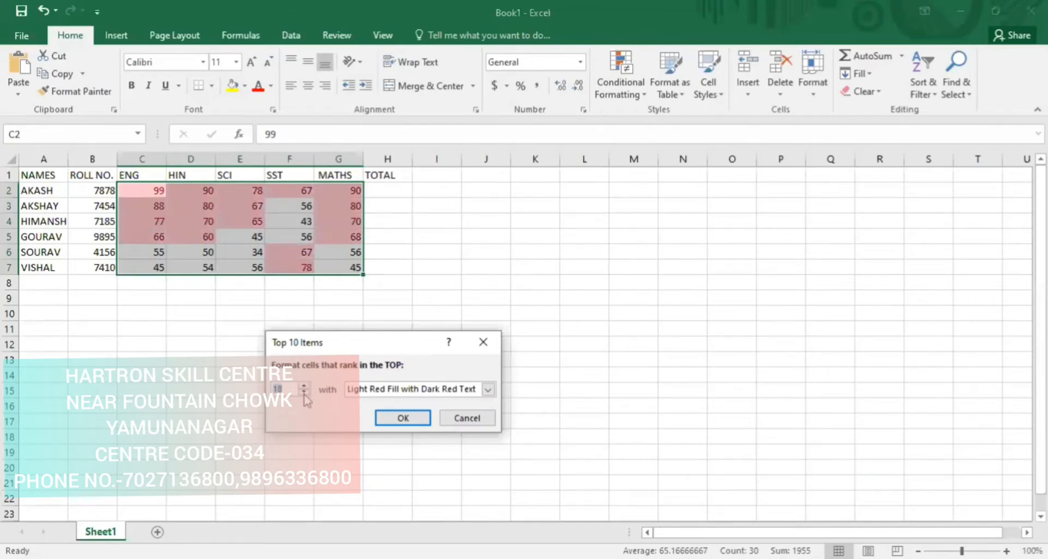
left_click(303, 393)
left_click(303, 393)
left_click(303, 393)
left_click(303, 393)
left_click(303, 393)
left_click(303, 393)
left_click(303, 393)
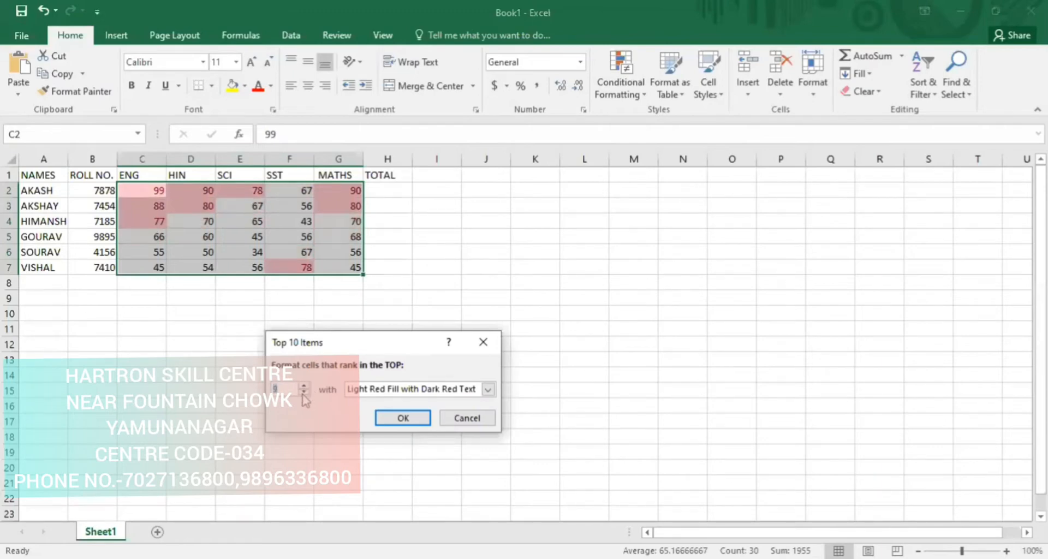
left_click(303, 393)
left_click(303, 393)
left_click(303, 393)
left_click(303, 393)
left_click(304, 393)
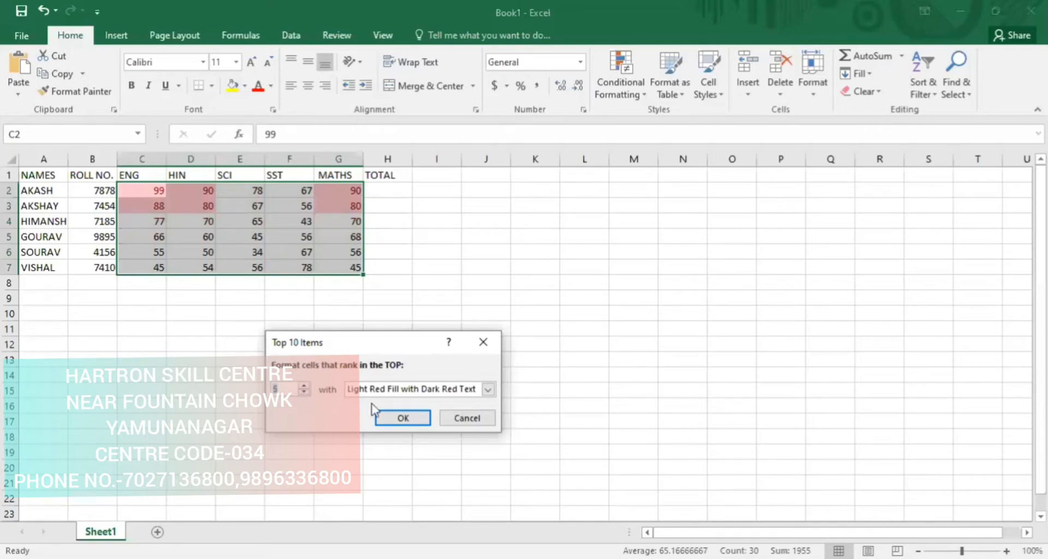
Cancel the Top 10 Items rule and look through the data bar, color scale and icon set options for the marks.
left_click(467, 418)
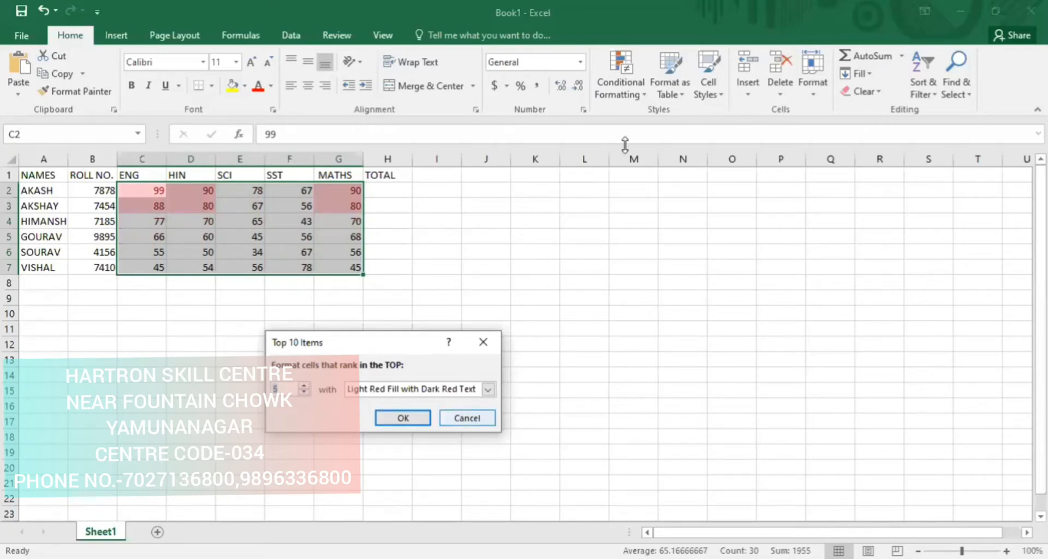
left_click(623, 97)
mouse_move(690, 171)
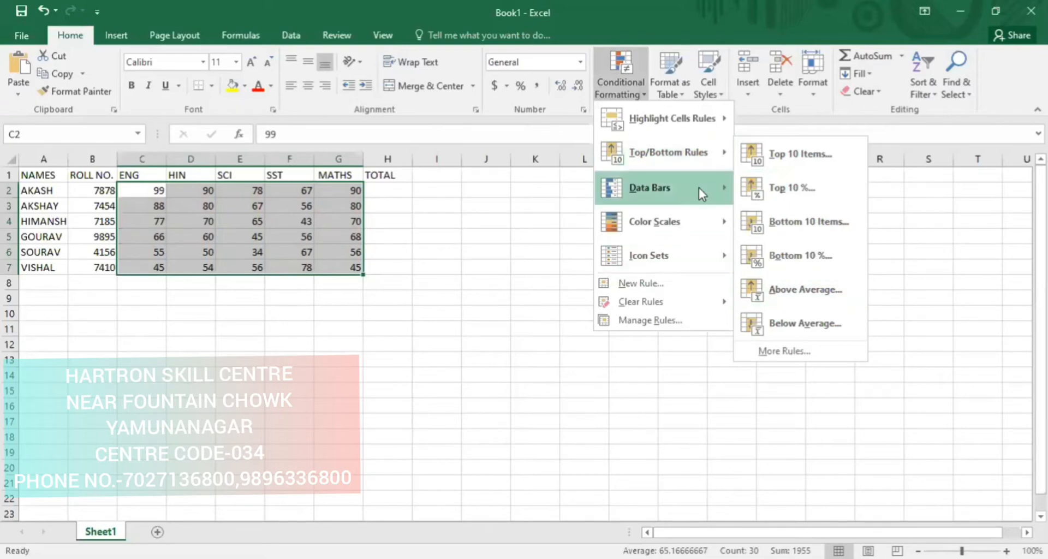
mouse_move(698, 188)
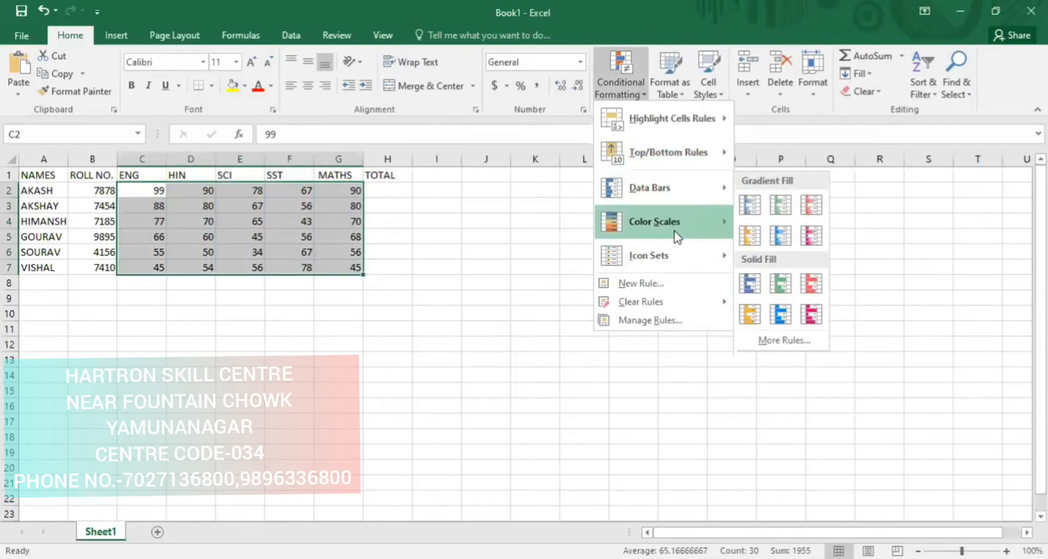
mouse_move(677, 236)
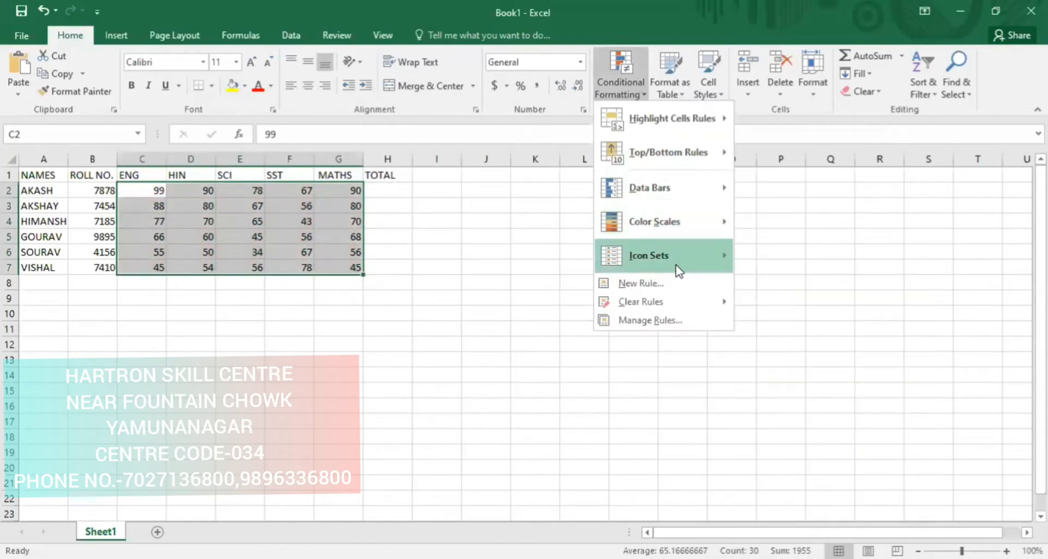
mouse_move(677, 266)
left_click(824, 213)
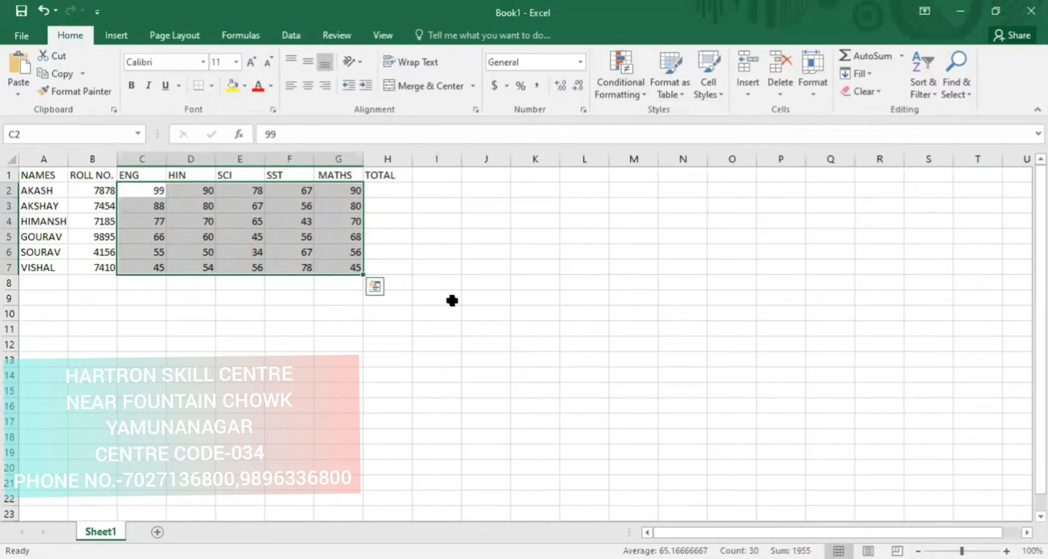
Format the range A1:H7 as a table with headers, using the dark orange table style with a black header row.
left_click(452, 289)
key("Up")
key("Up")
key("Up")
key("Up")
key("Up")
key("Up")
key("Up")
key("Left")
key("Left")
key("Left")
key("Left")
key("Left")
key("Left")
key("Left")
key("Left")
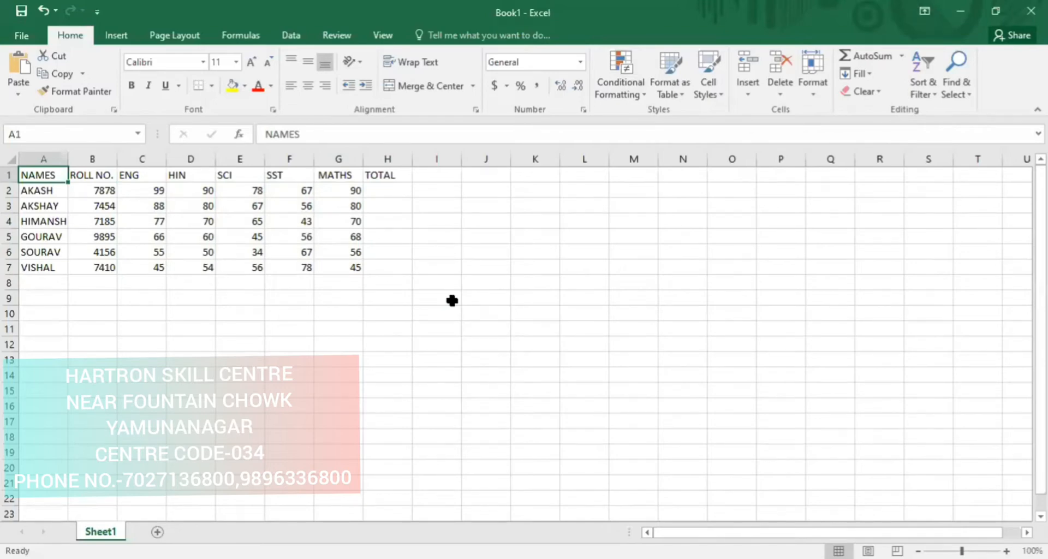
key("shift+Right")
key("shift+Right")
key("shift+Right")
key("shift+Right")
key("shift+Right")
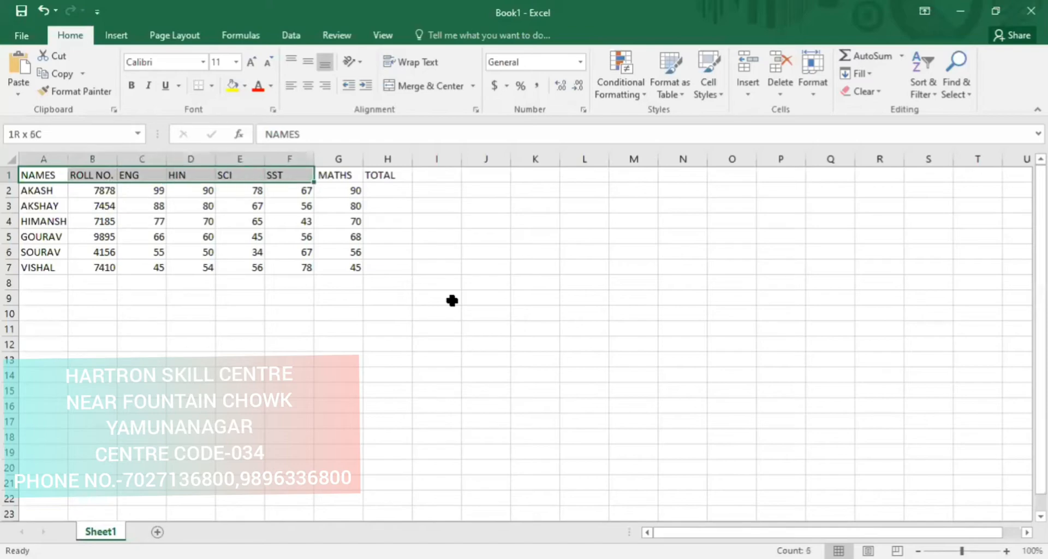
key("shift+Right")
key("shift+Right")
key("shift+Down")
key("shift+Down")
key("shift+Down")
key("shift+Down")
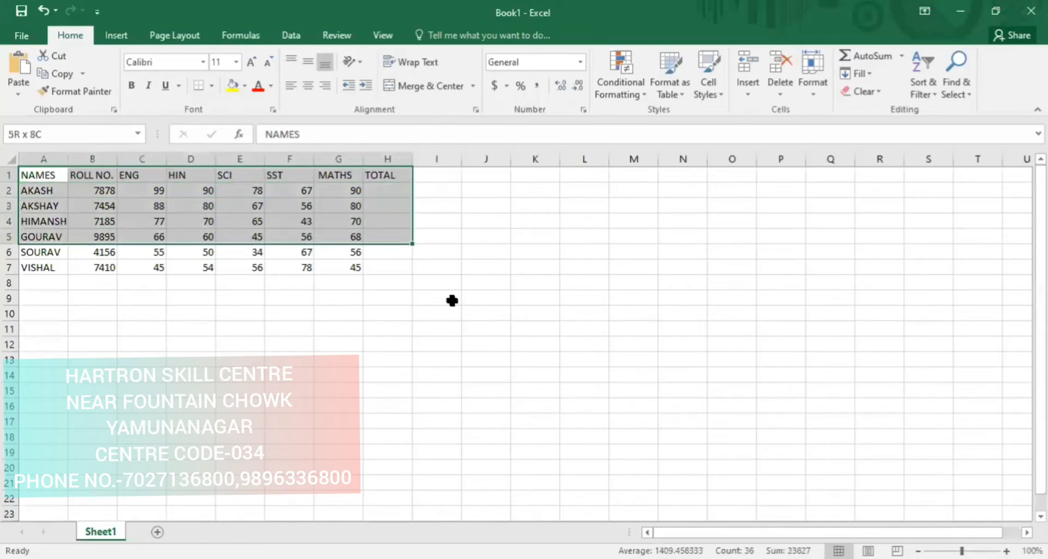
key("shift+Down")
key("shift+Down")
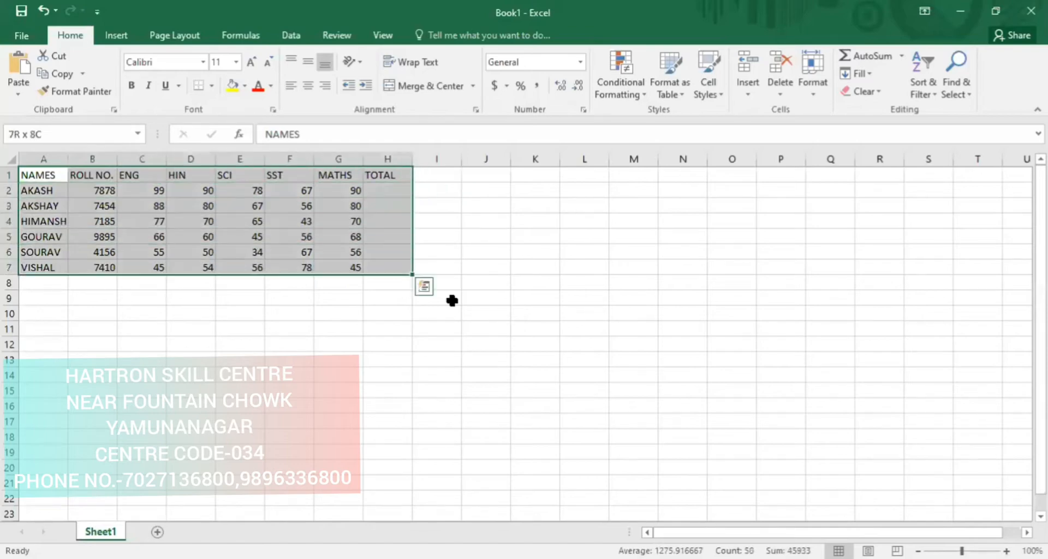
left_click(667, 70)
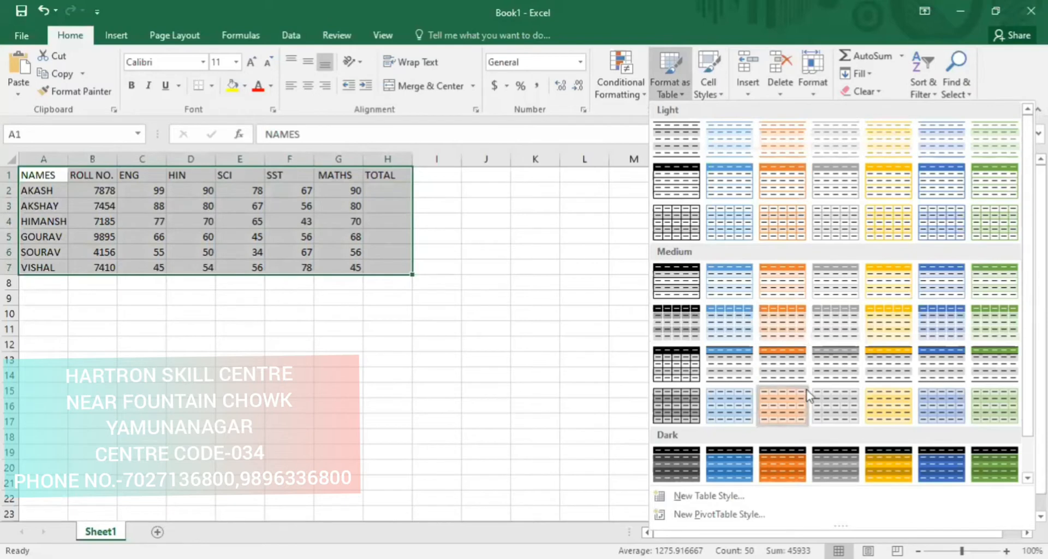
left_click(793, 466)
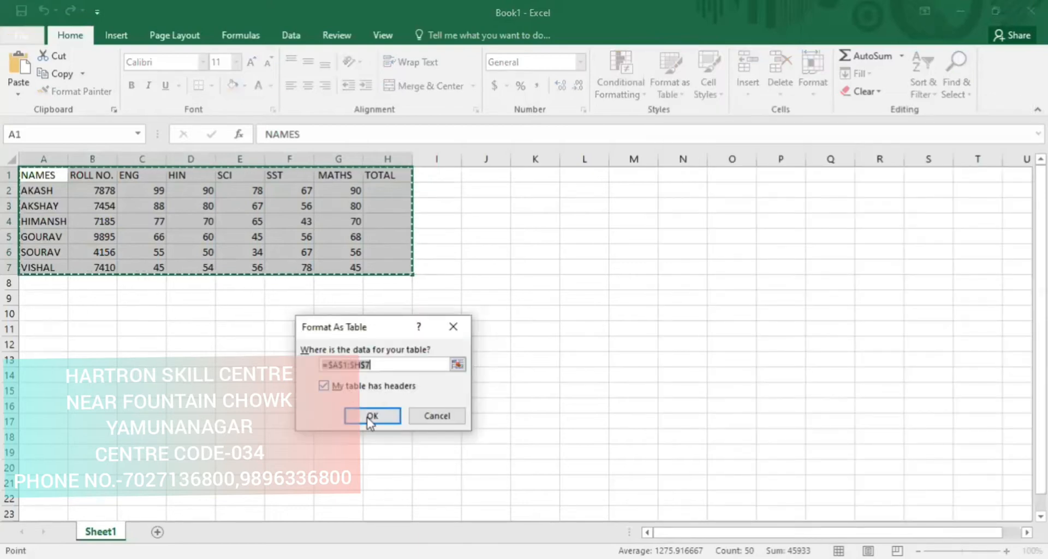
left_click(367, 418)
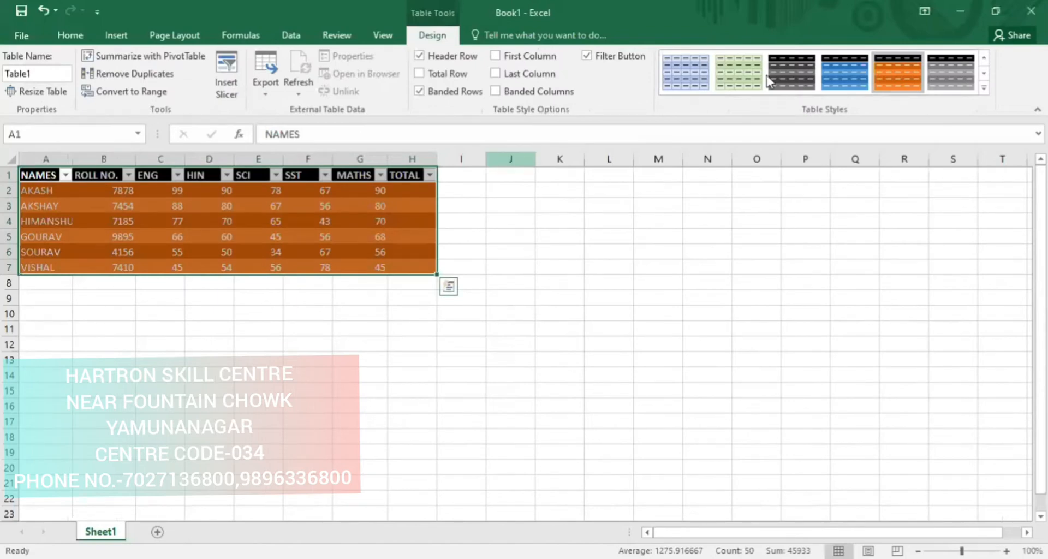
Change the table to the dark blue style, and turn its header row off and on again.
left_click(849, 81)
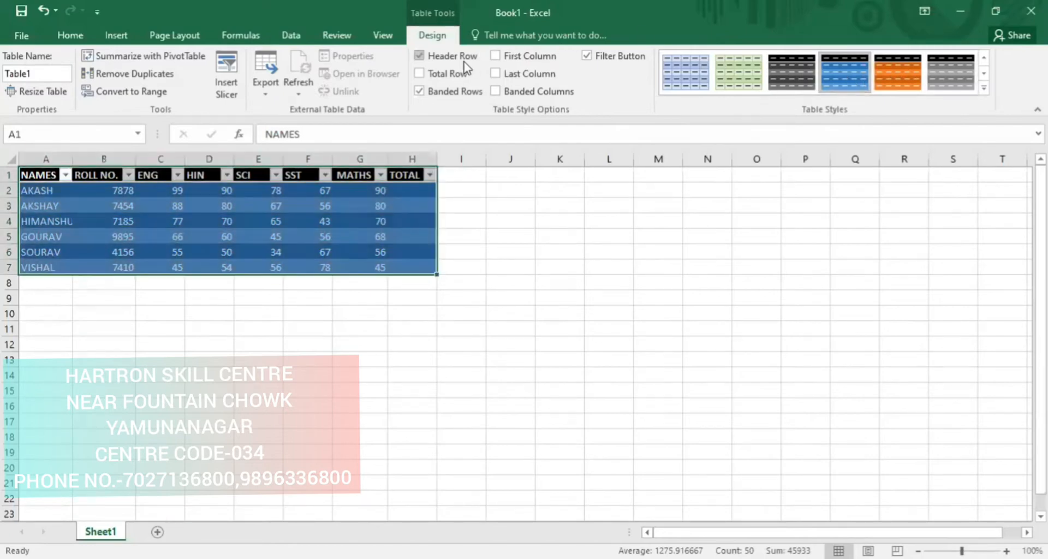
left_click(419, 55)
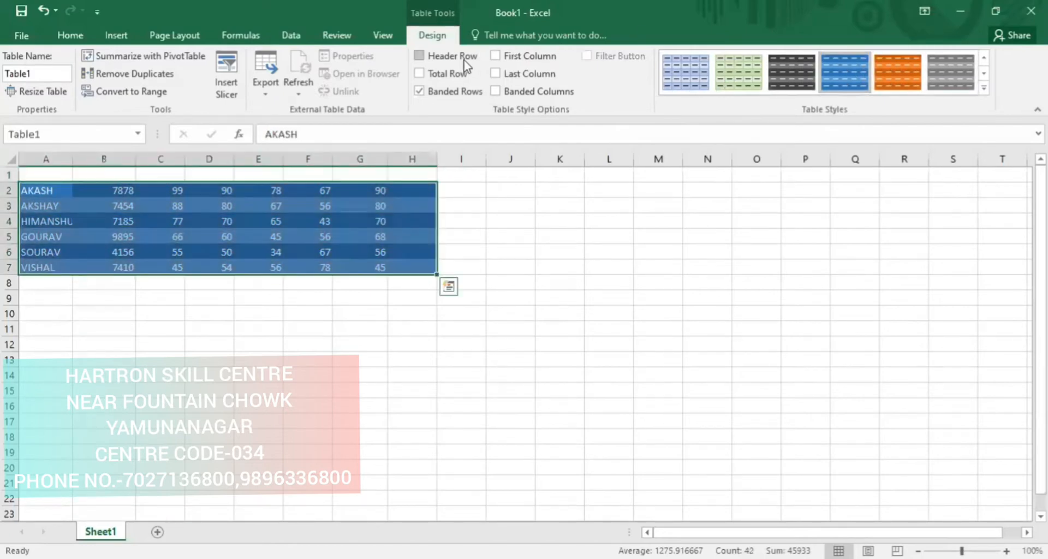
left_click(465, 60)
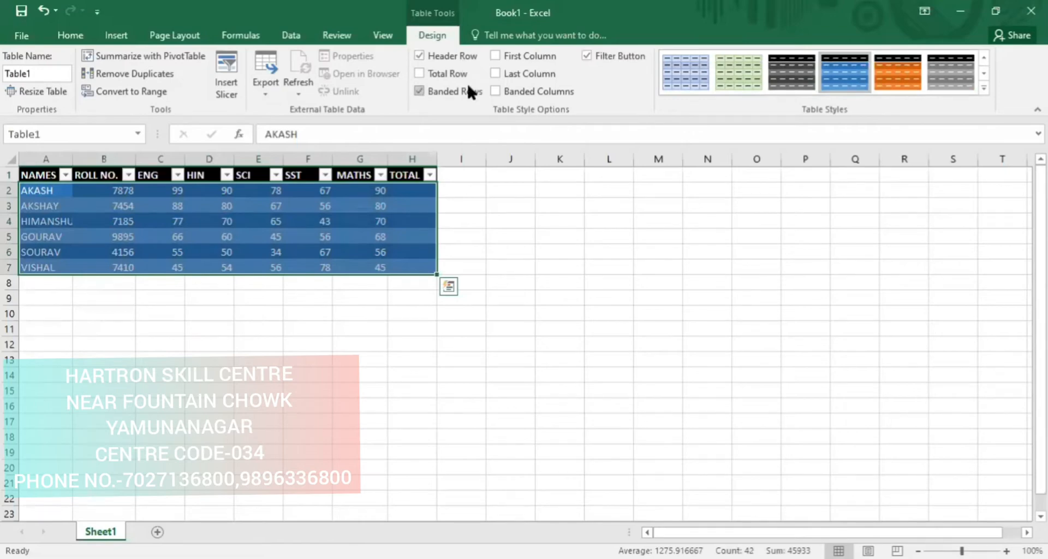
Undo the header row, table style and table formatting changes, and dismiss the Create Table prompt for the names column.
key("ctrl+z")
key("ctrl+z")
key("ctrl+z")
key("ctrl+z")
key("ctrl+z")
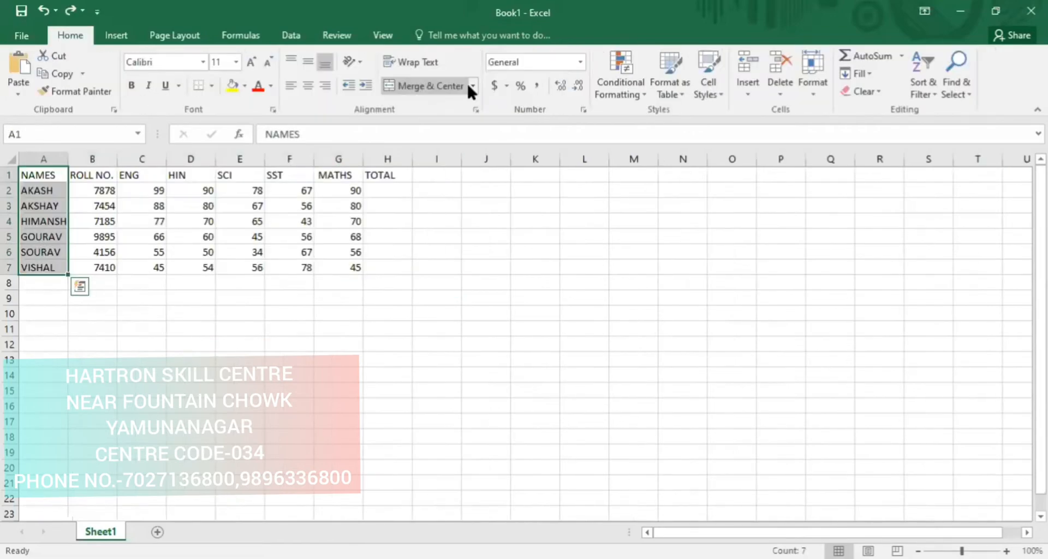
key("ctrl+t")
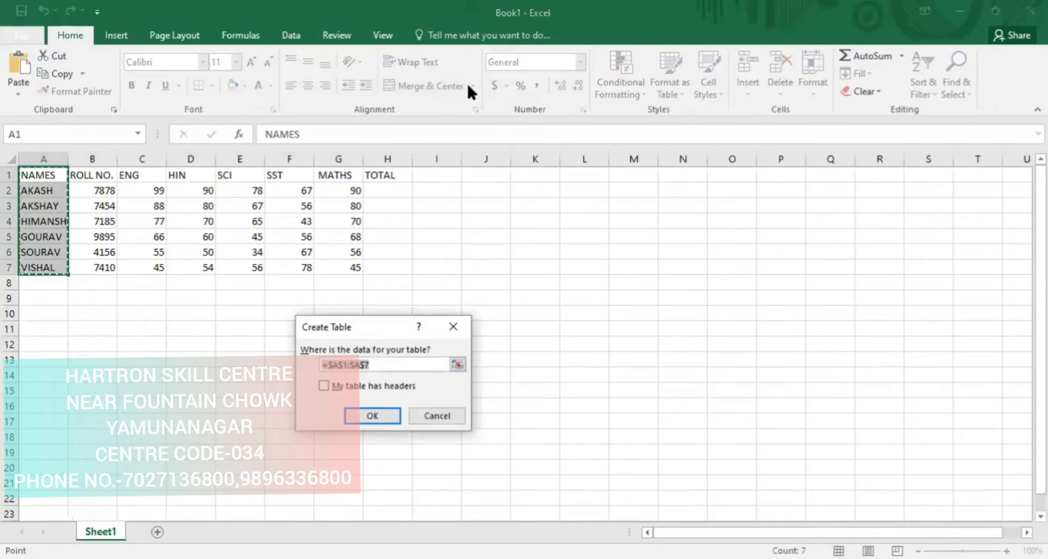
left_click(452, 323)
Format A1:H7 as a table in a blue medium style with the headers option unchecked, and undo it.
left_click(64, 171)
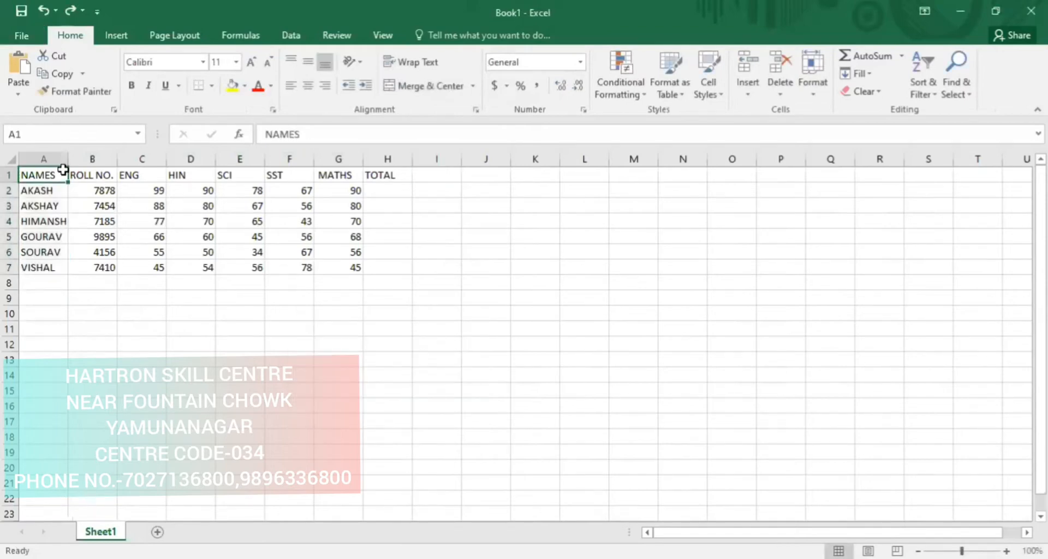
key("shift+Right")
key("shift+Right")
key("shift+Right")
key("shift+Right")
key("shift+Right")
key("shift+Right")
key("shift+Right")
key("shift+Down")
key("shift+Down")
key("shift+Down")
key("shift+Down")
key("shift+Down")
key("shift+Down")
key("shift+Down")
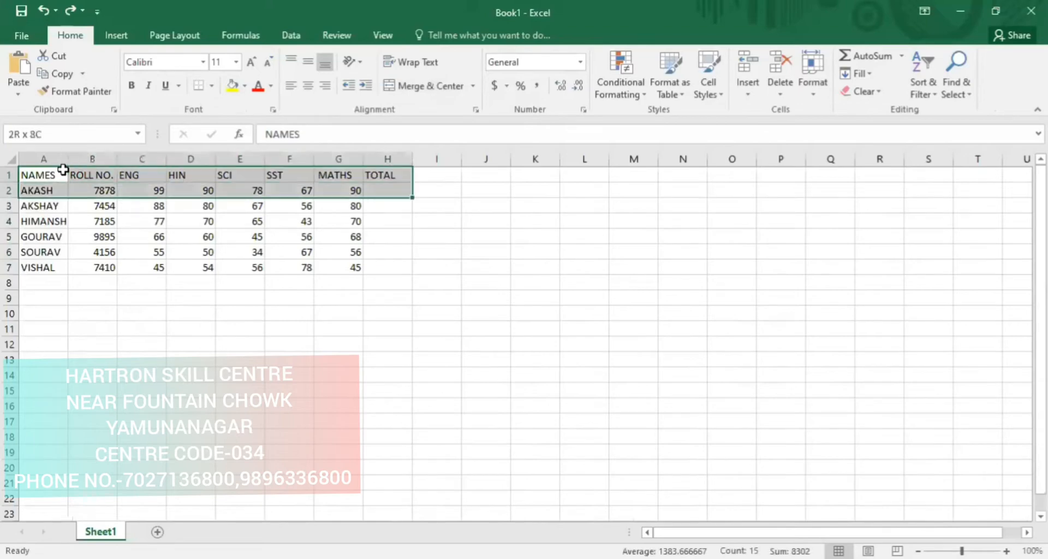
key("shift+Up")
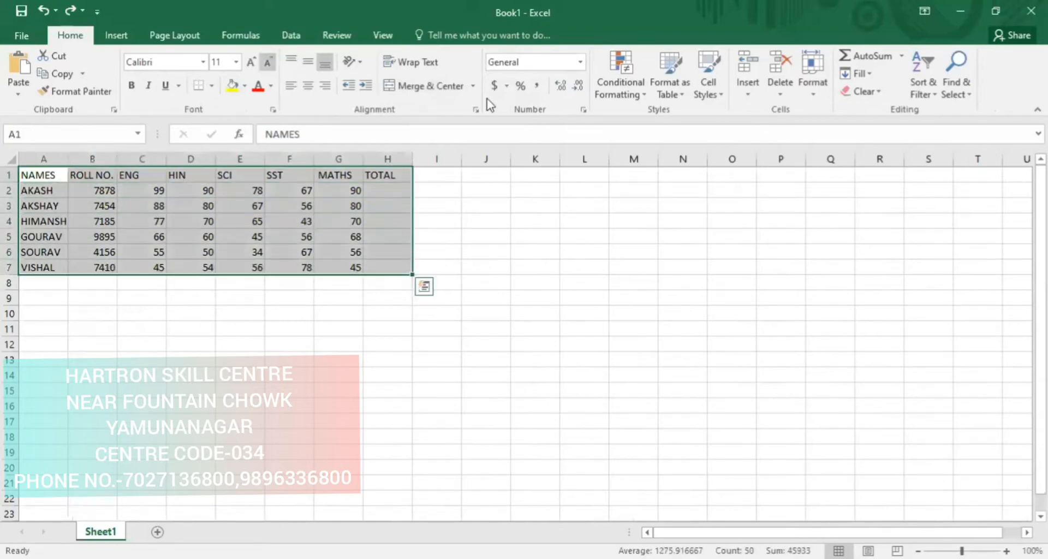
left_click(663, 89)
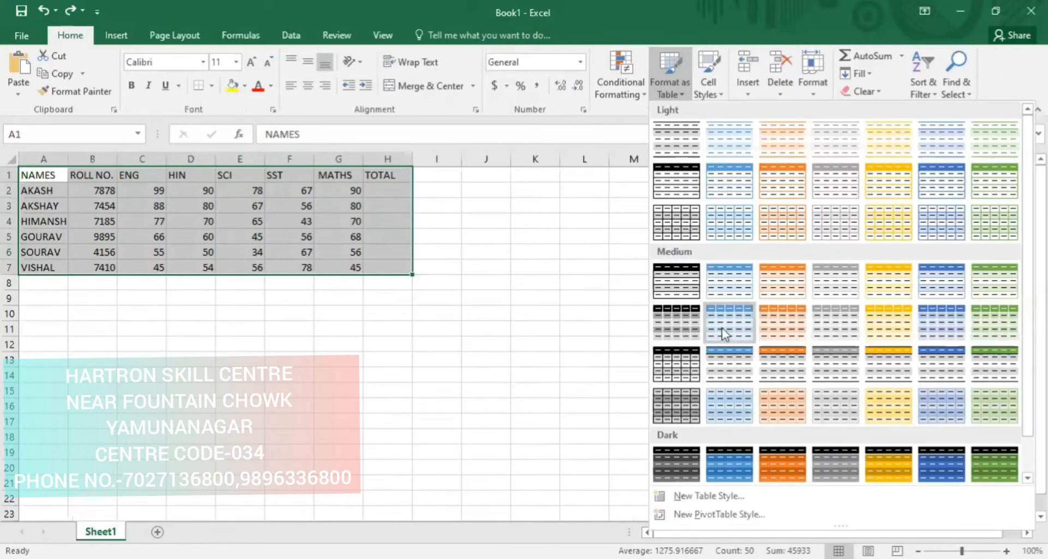
left_click(350, 389)
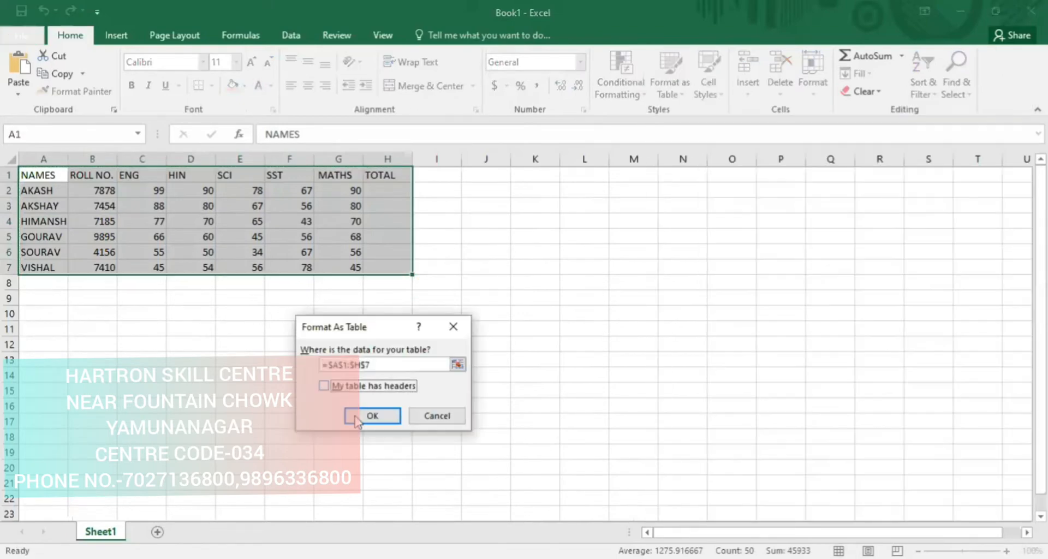
left_click(354, 415)
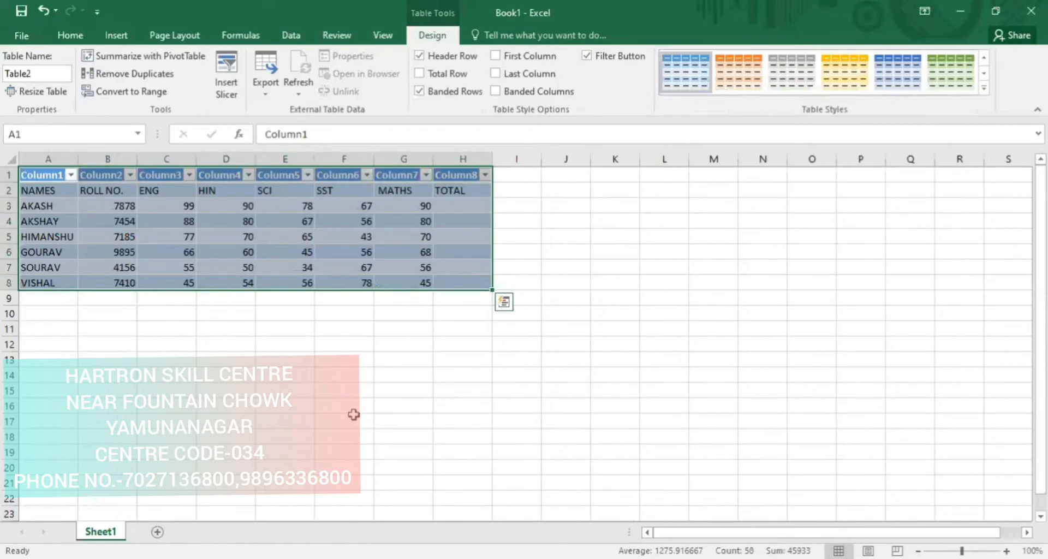
key("ctrl+z")
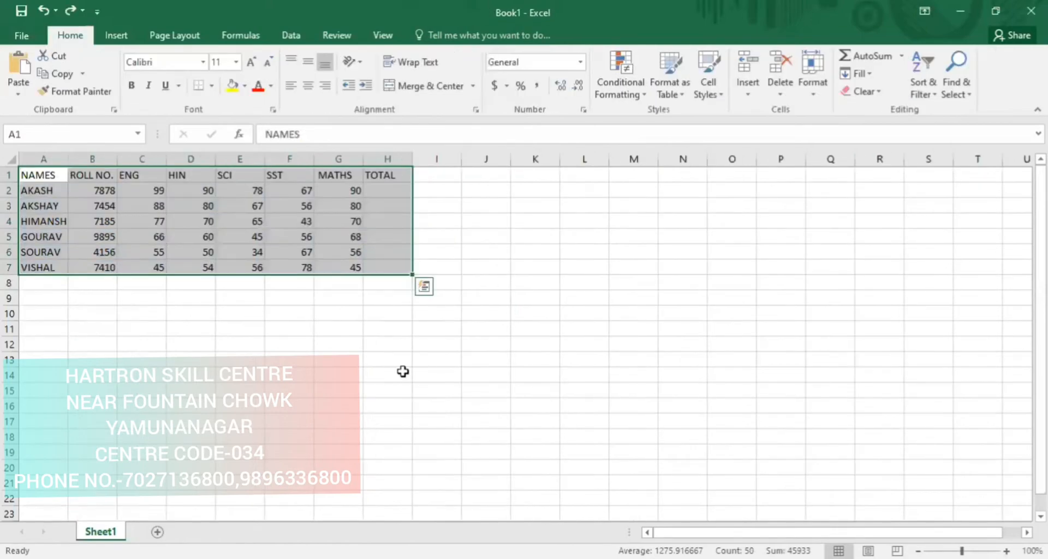
left_click(514, 332)
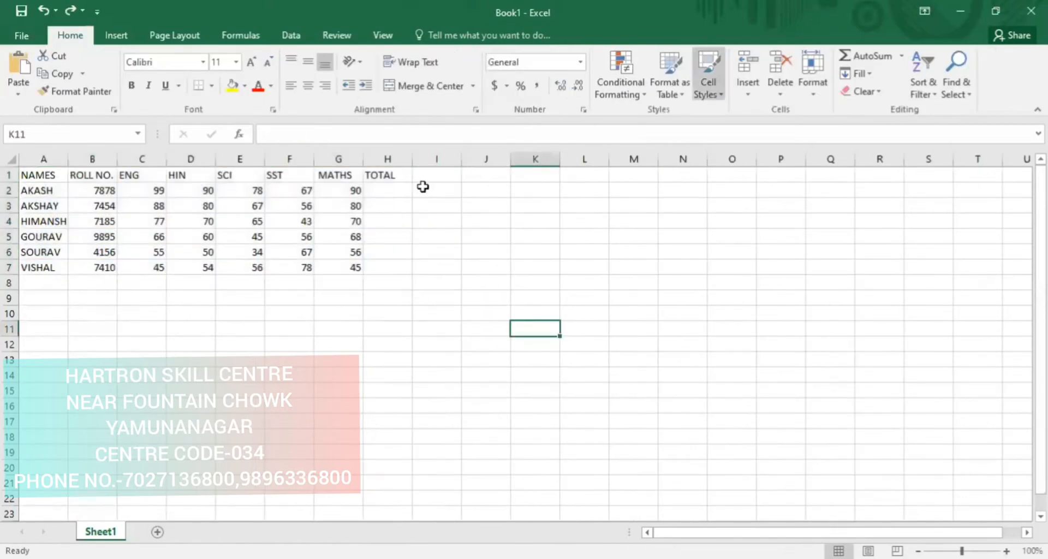
Apply the Accent2 cell style to the MATHS column G1:G7 and the Accent1 style to the SST column F1:F7.
left_click_drag(349, 171, 336, 273)
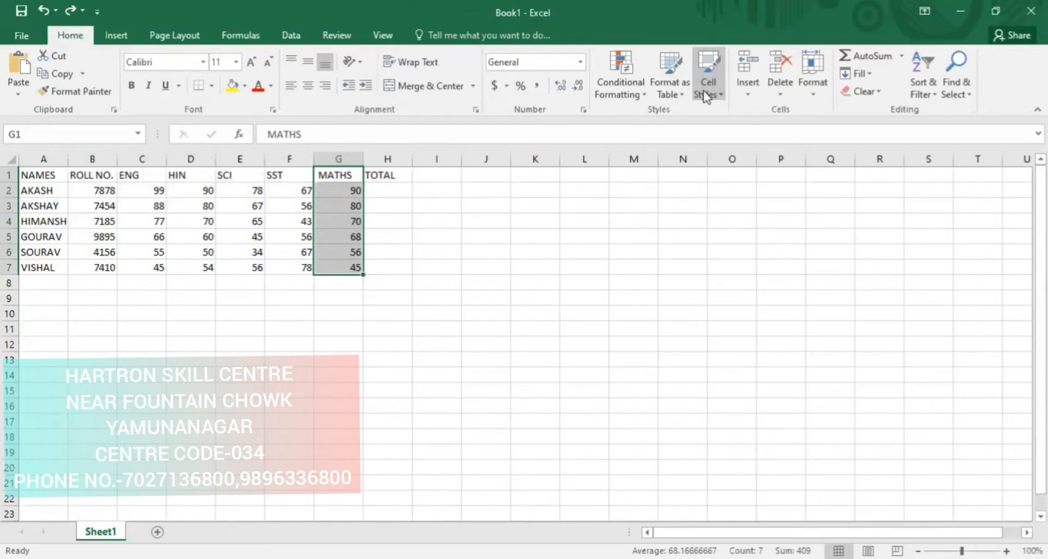
left_click(707, 94)
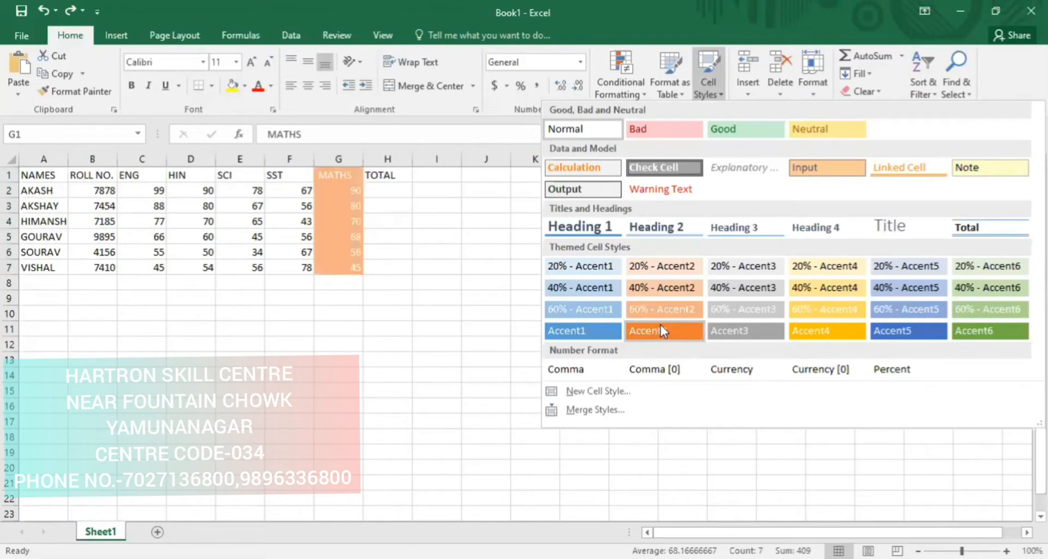
left_click(661, 329)
left_click_drag(297, 176, 304, 269)
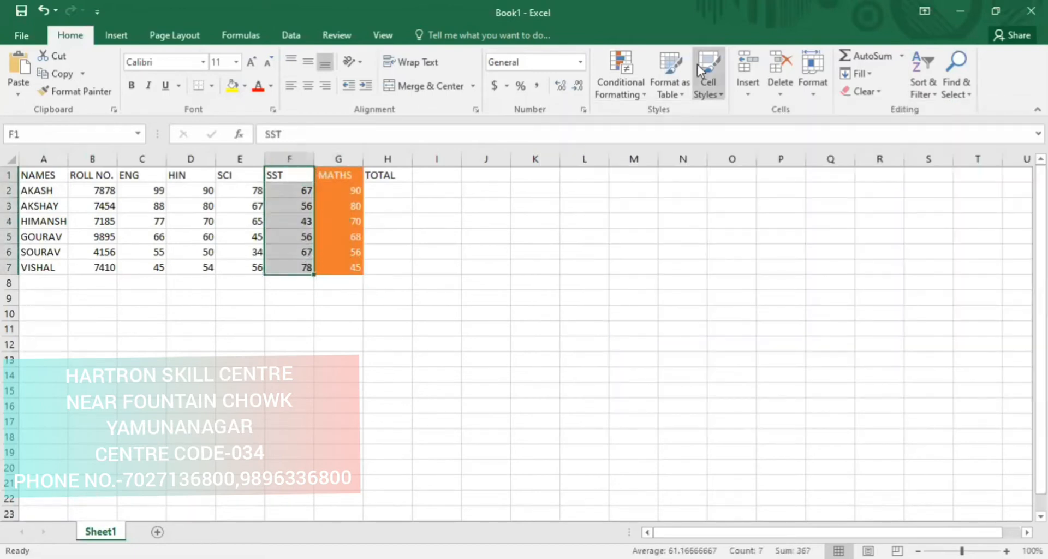
left_click(701, 66)
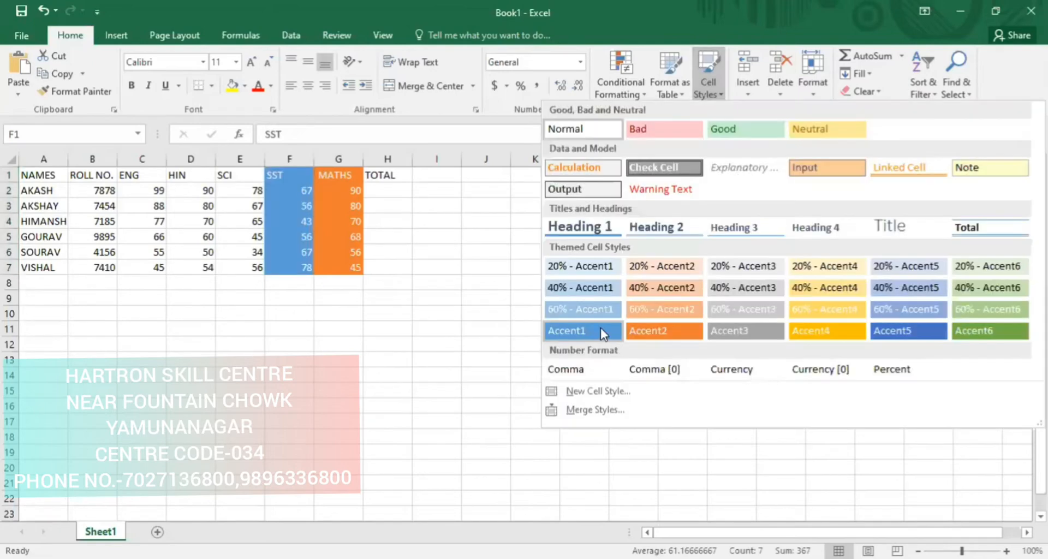
left_click(601, 330)
Apply the Check Cell style to the SCI column E1:E7 and the Output style to the HIN column D1:D7.
left_click_drag(245, 180, 262, 269)
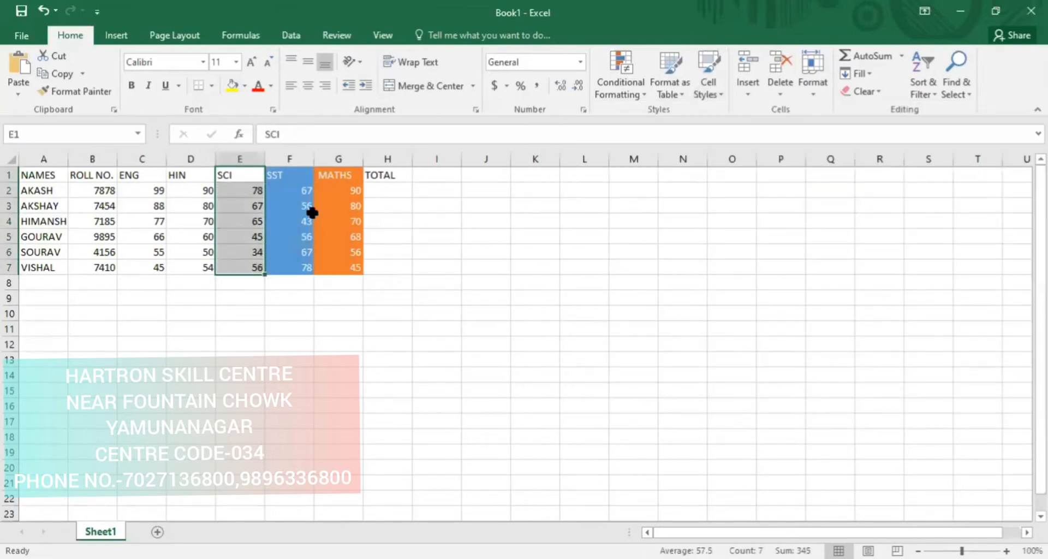
left_click(708, 74)
left_click(679, 178)
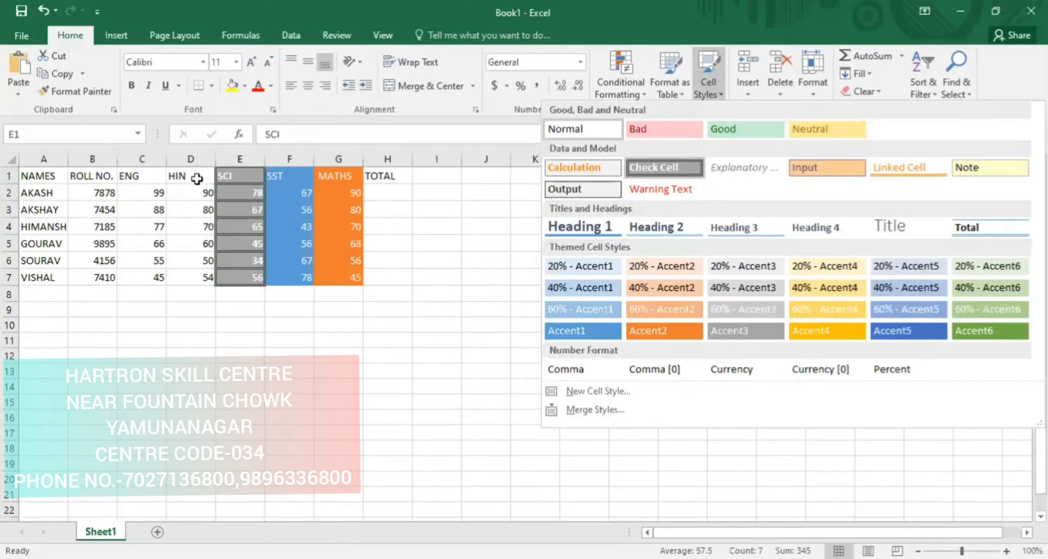
left_click_drag(193, 176, 191, 274)
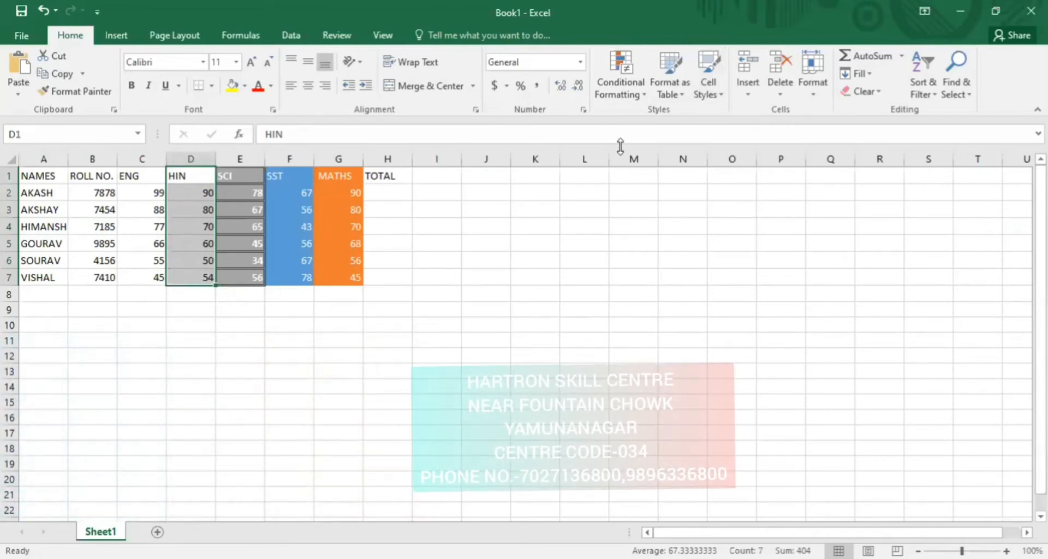
left_click(709, 76)
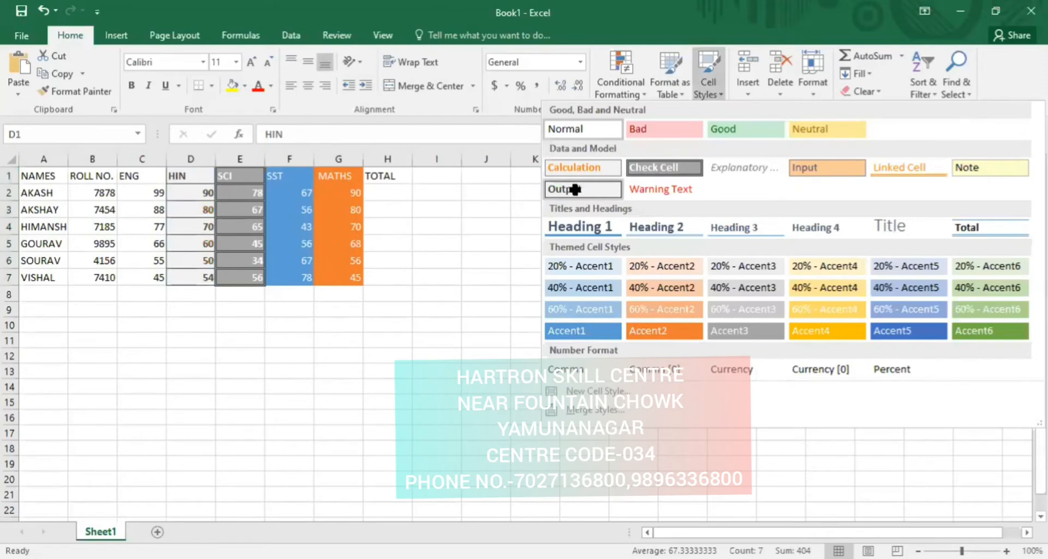
left_click(573, 192)
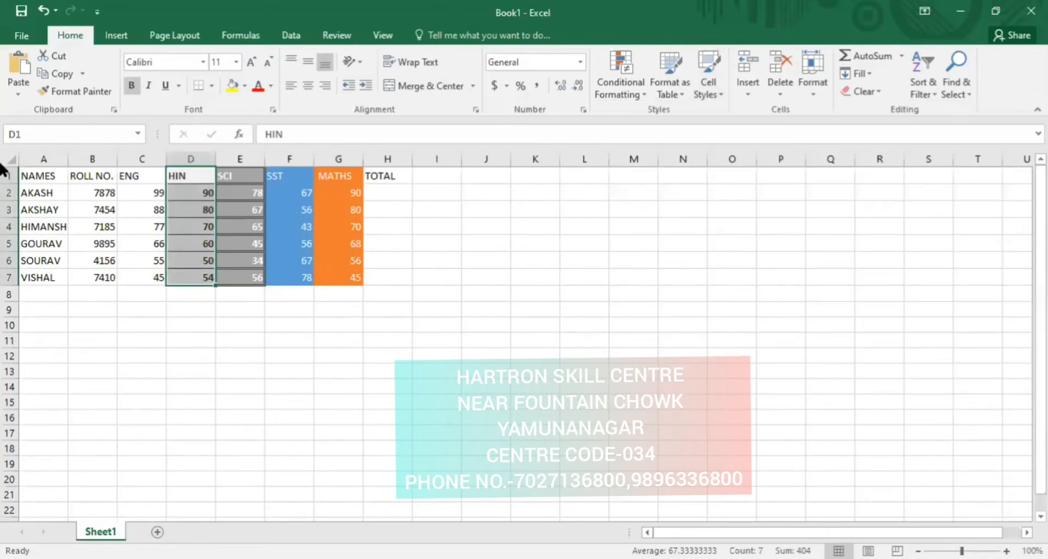
left_click(61, 186)
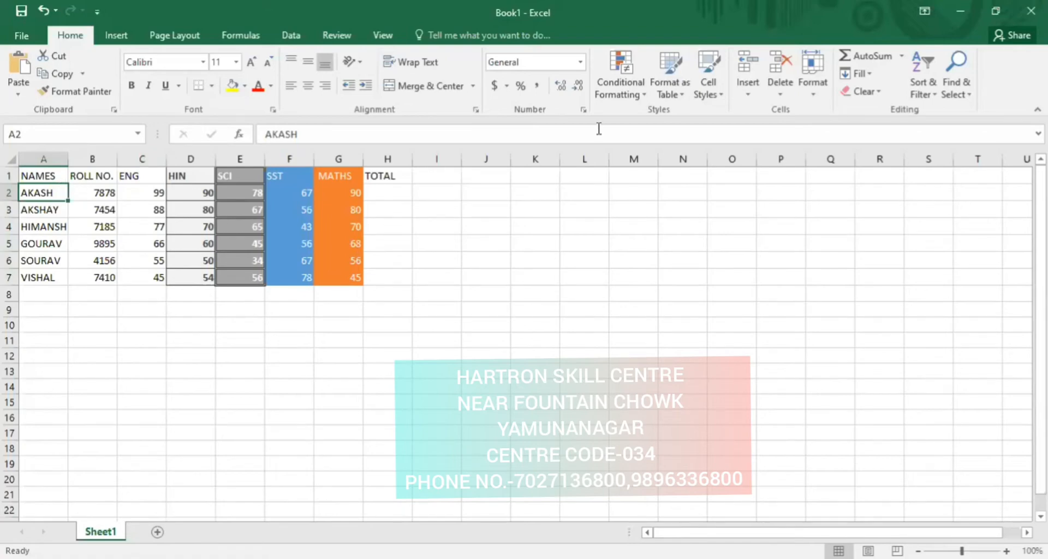
Insert a sheet row above the first student and enter a new student's name in A2.
left_click(746, 93)
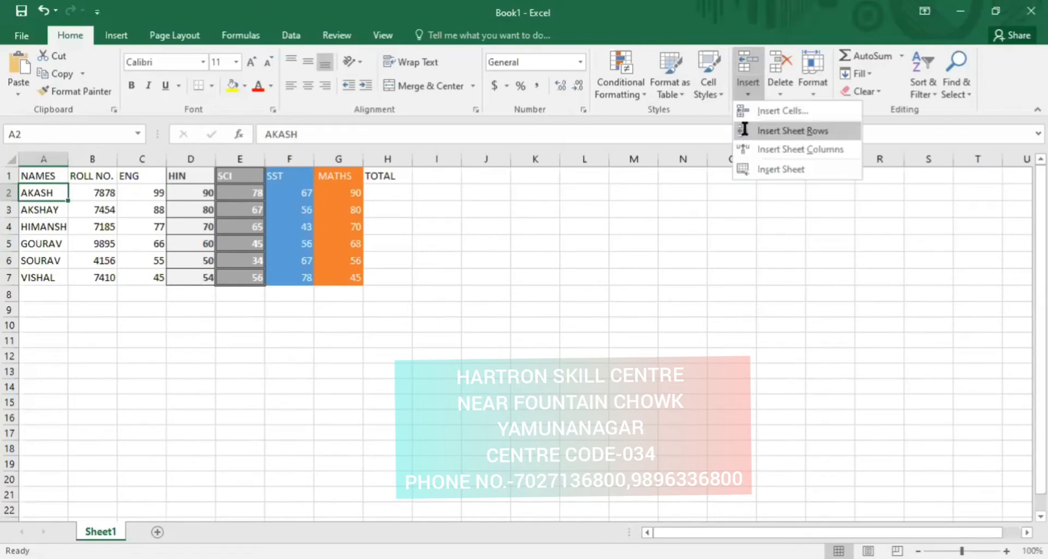
left_click(745, 130)
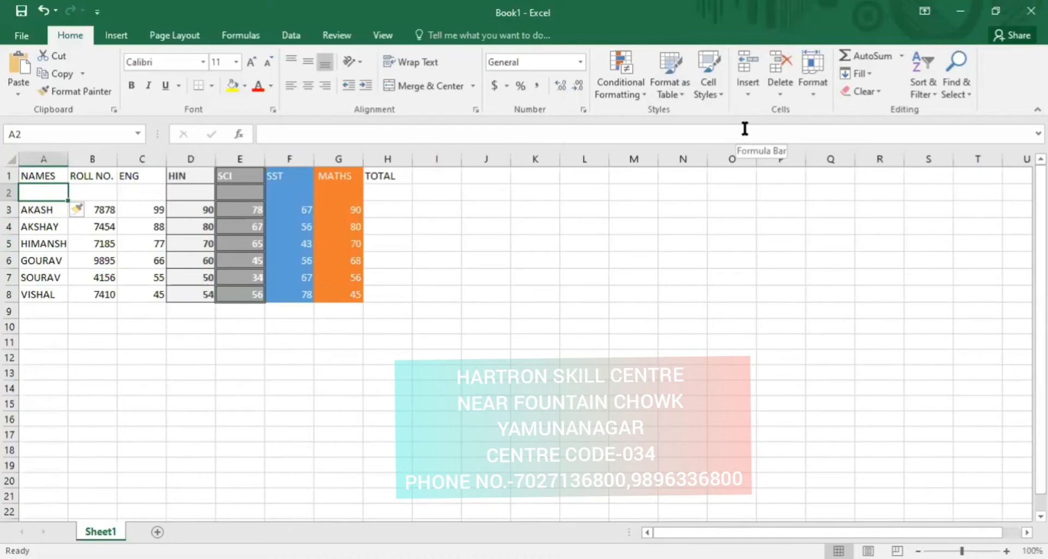
type("A")
type("NKIT")
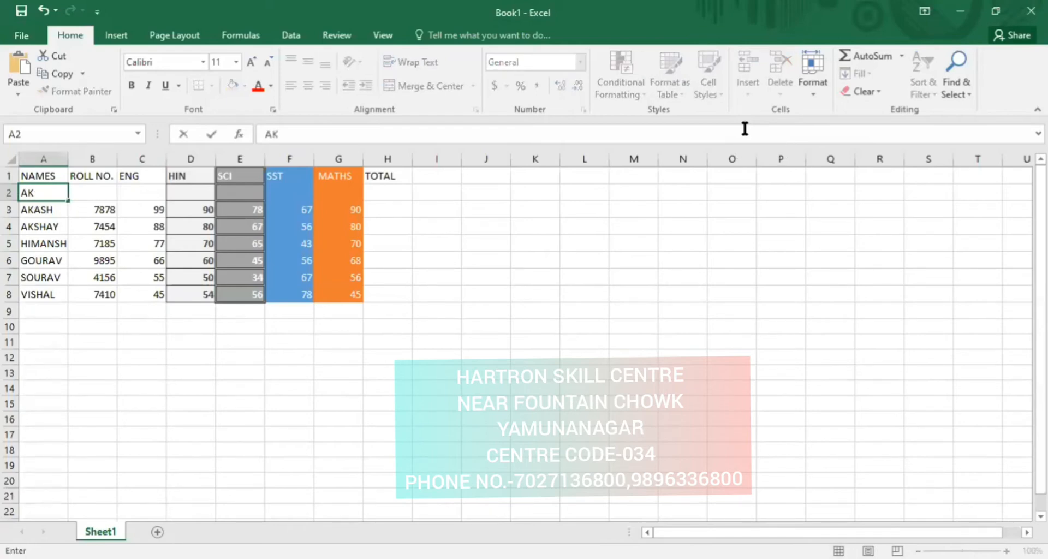
key("BackSpace")
type("T")
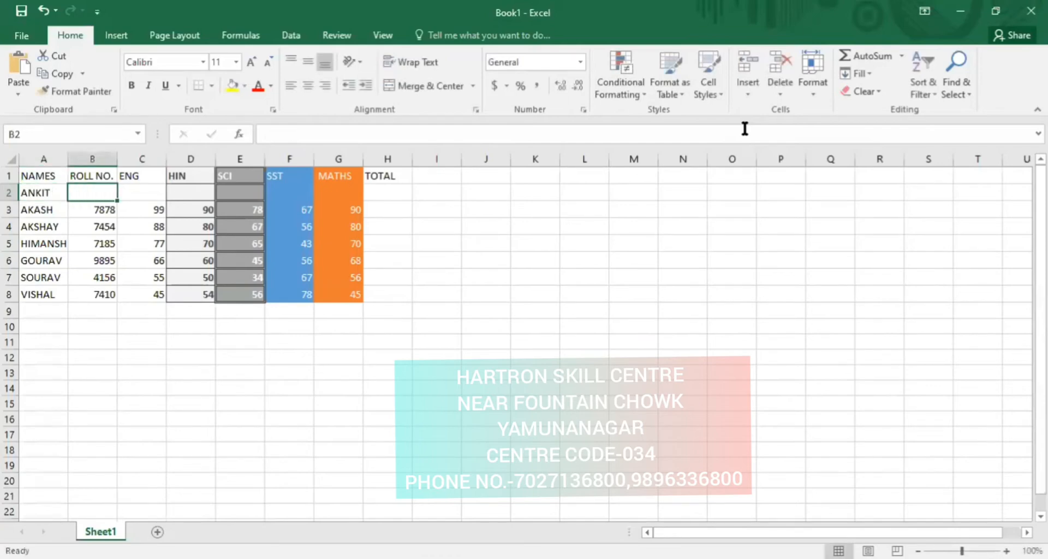
Enter the new student's roll number in row 2, with marks of 99 for ENG and 87 for HIN.
type("1231")
key("Tab")
type("12")
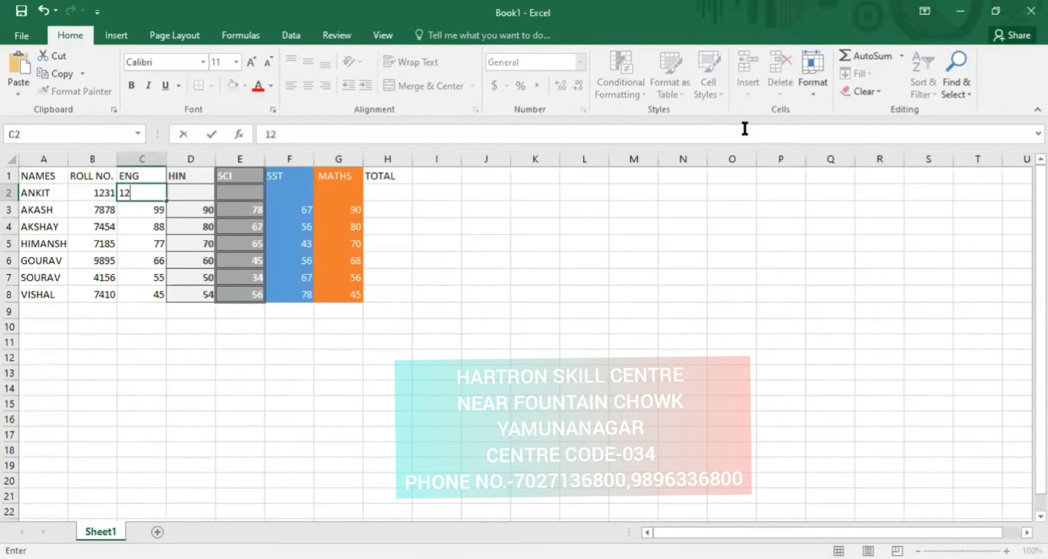
key("BackSpace")
key("BackSpace")
type("99")
key("Right")
type("87")
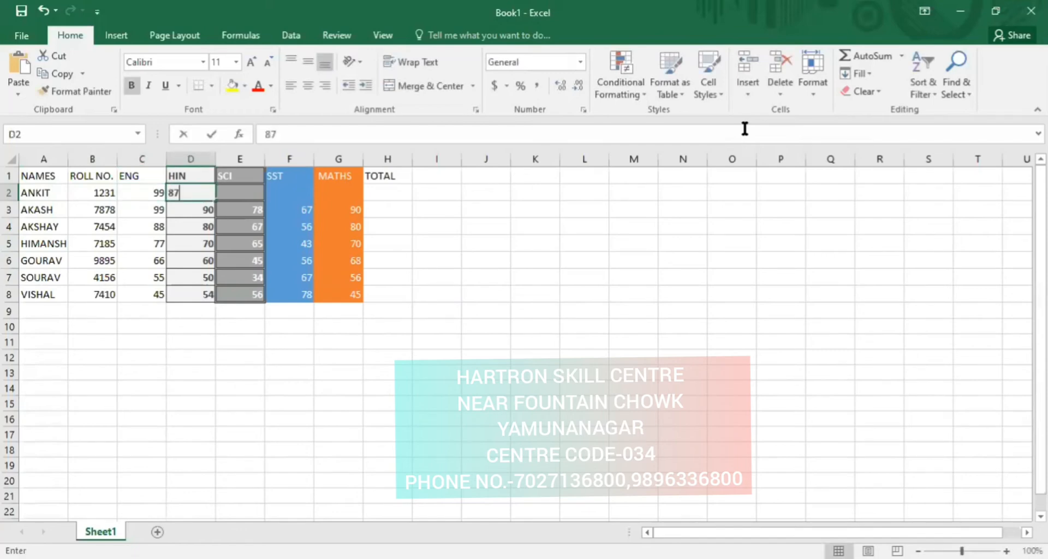
Complete the new student's marks in row 2 with 76 for SCI, 56 for SST and 45 for MATHS.
key("Down")
key("Right")
key("Up")
type("76")
key("Return")
key("Right")
key("Up")
type("56")
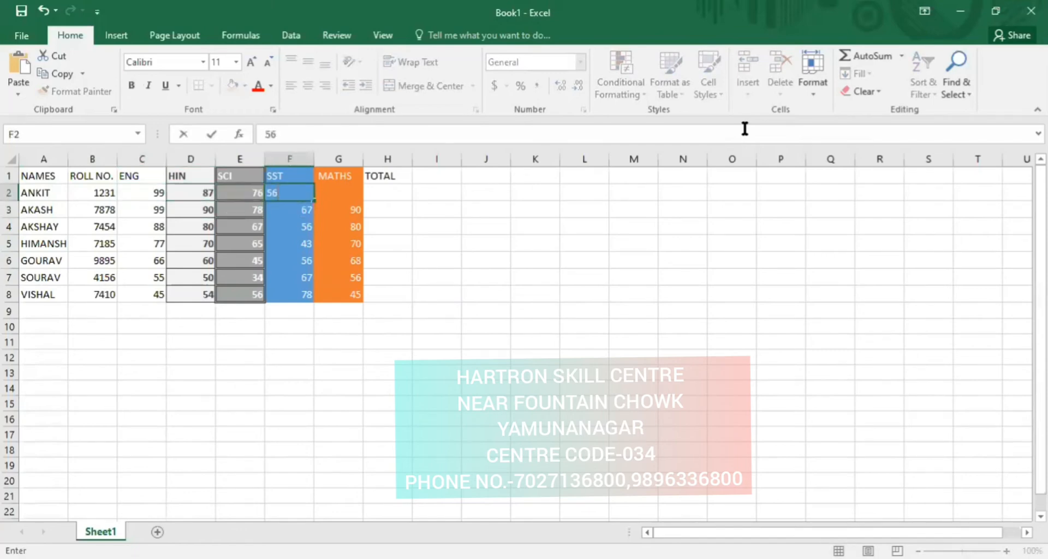
key("Right")
type("45")
key("Return")
Insert a sheet column before ROLL NO. and enter ID as its header in B1.
key("Left")
key("Home")
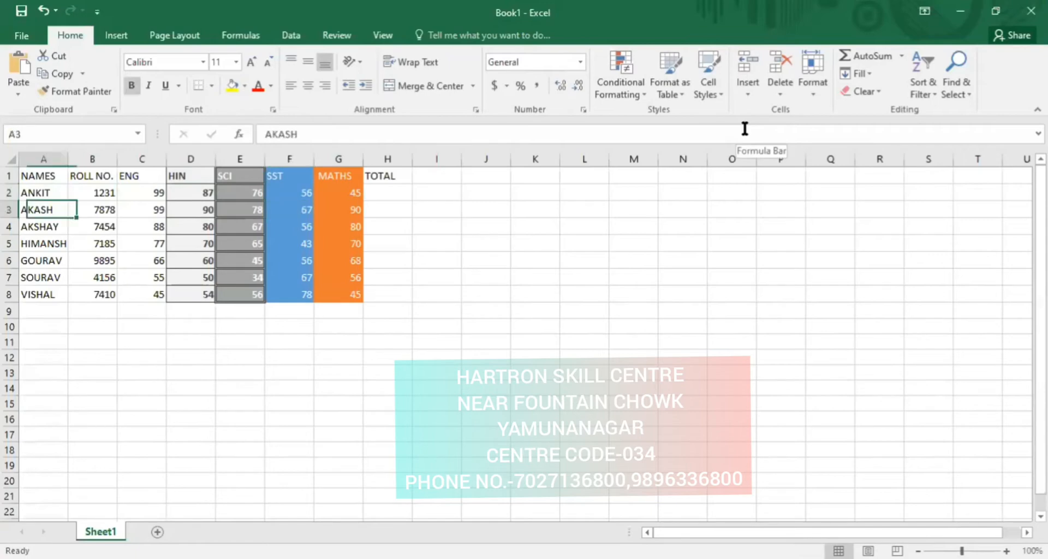
key("Up")
key("Up")
key("Right")
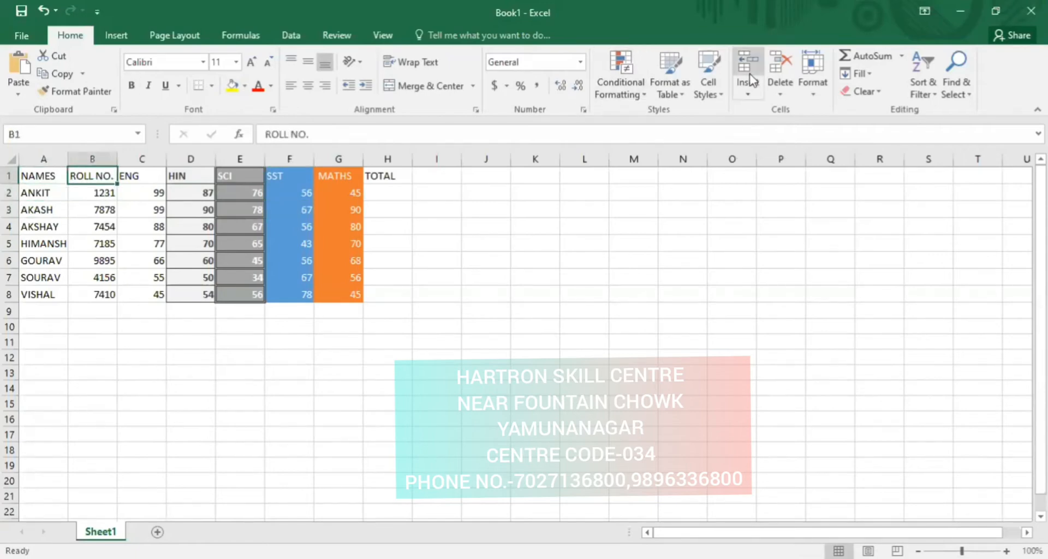
left_click(749, 87)
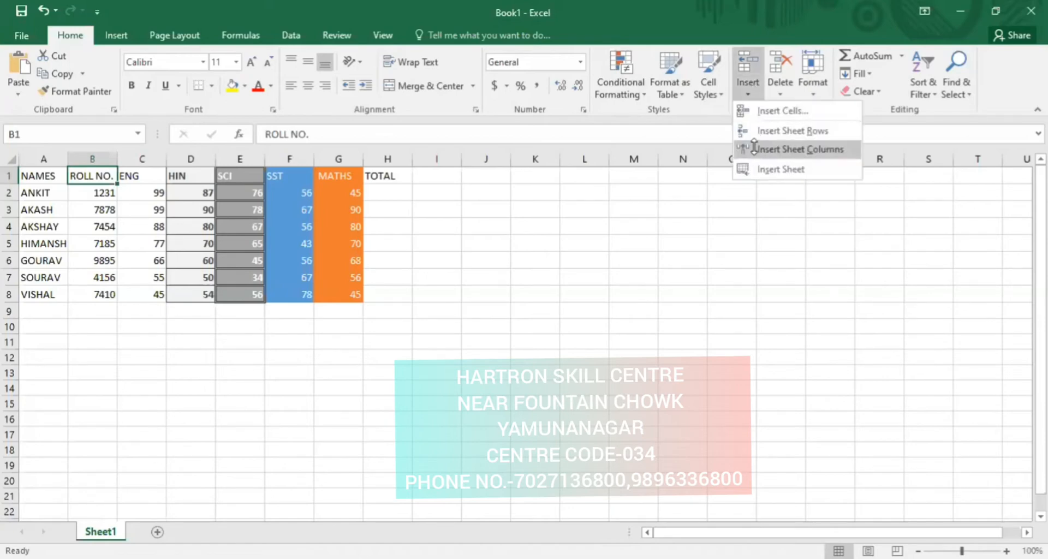
left_click(756, 150)
type("ID")
key("Return")
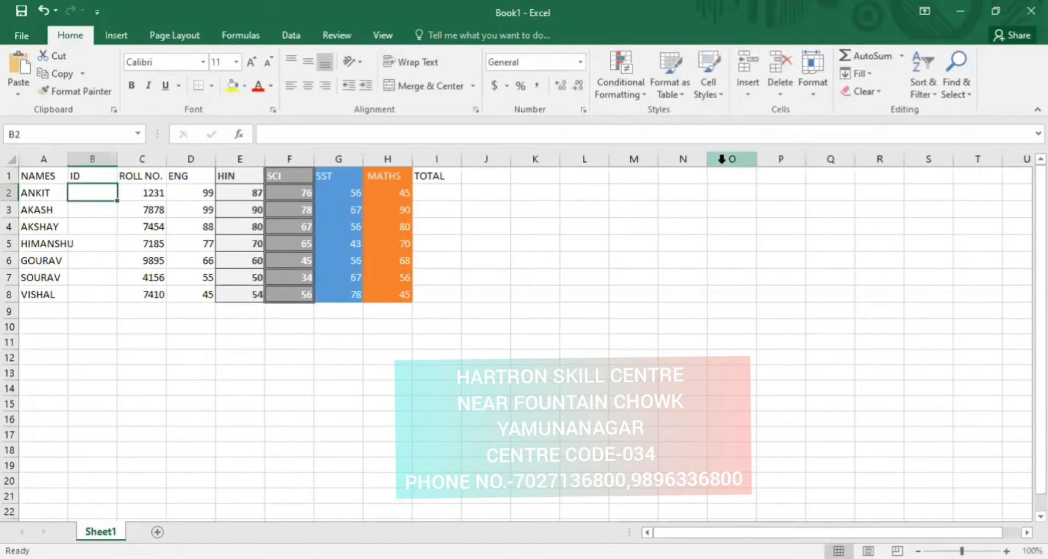
Fill B2:B8 of the ID column with an ID number for each of the seven students.
type("778498")
key("Return")
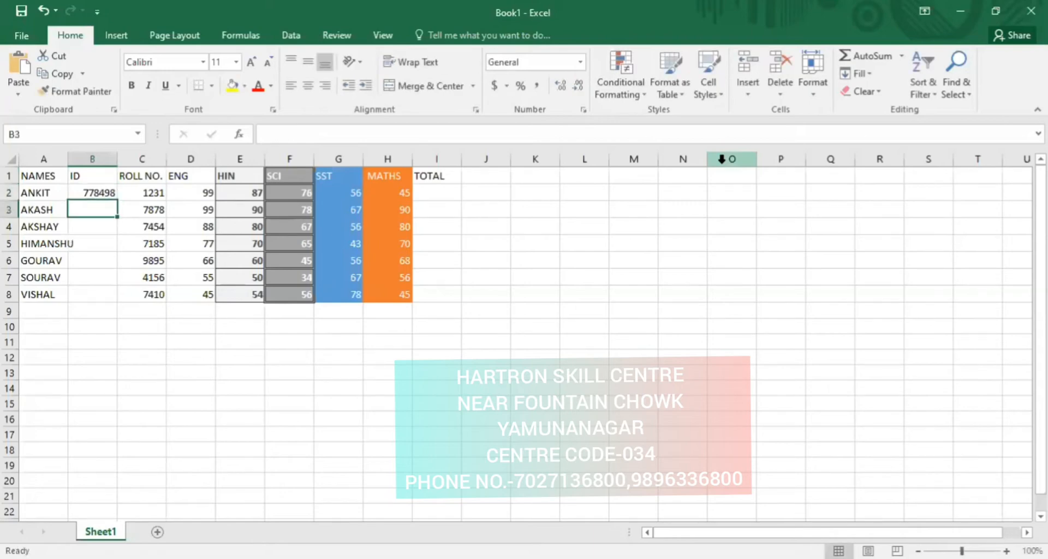
type("4")
key("Return")
type("8")
key("Return")
type("787")
key("Return")
type("54")
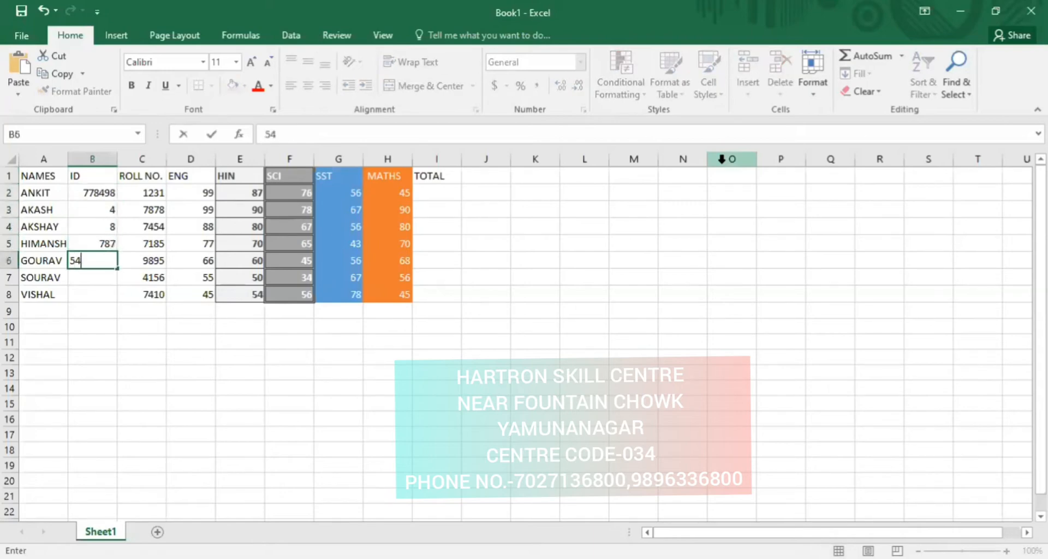
type("85")
key("Return")
type("2588")
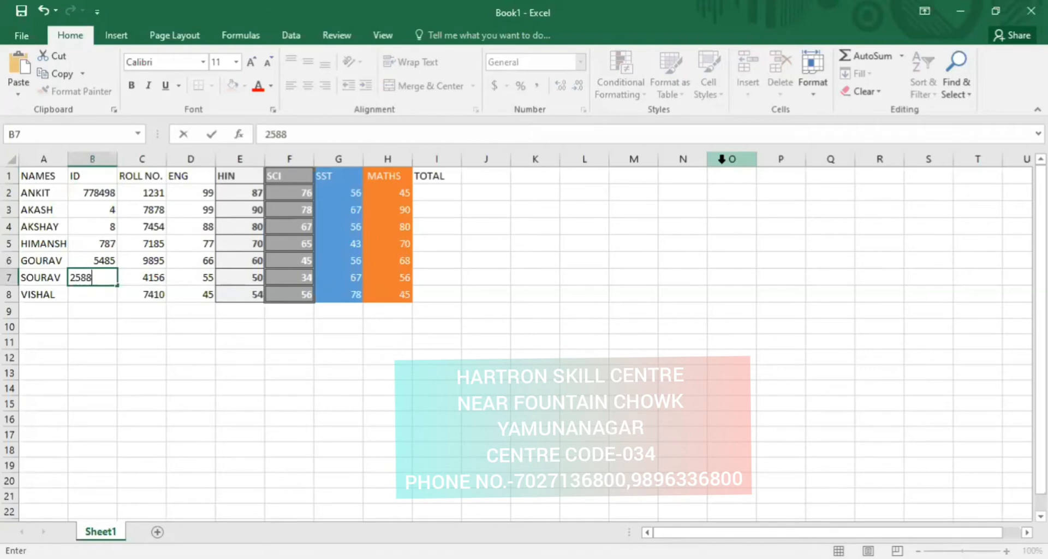
type("5")
key("Return")
type("2855")
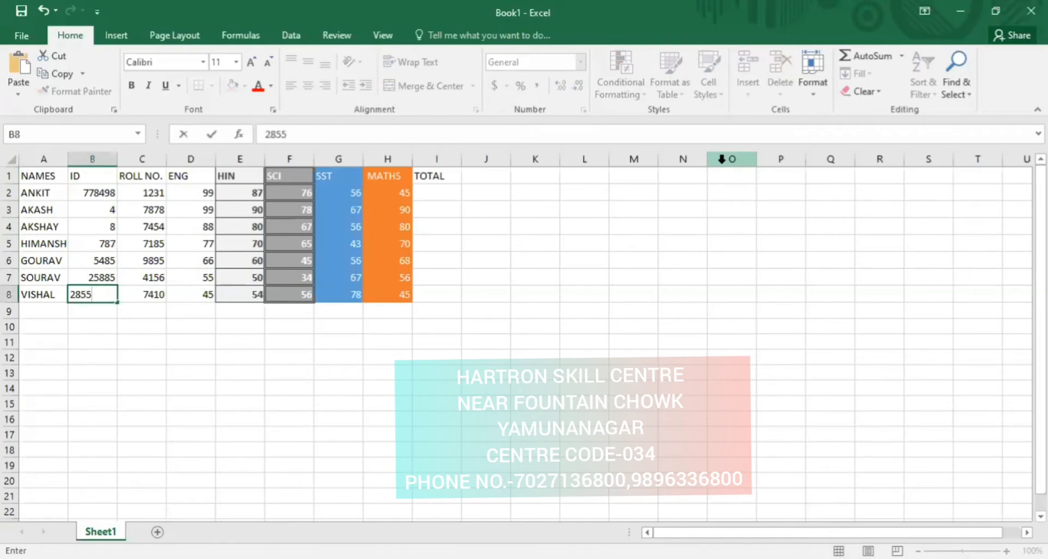
type("4")
key("Right")
Delete the header row of the marks table and undo the deletion.
key("Up")
key("Up")
key("Up")
key("Up")
key("Up")
key("Up")
key("Up")
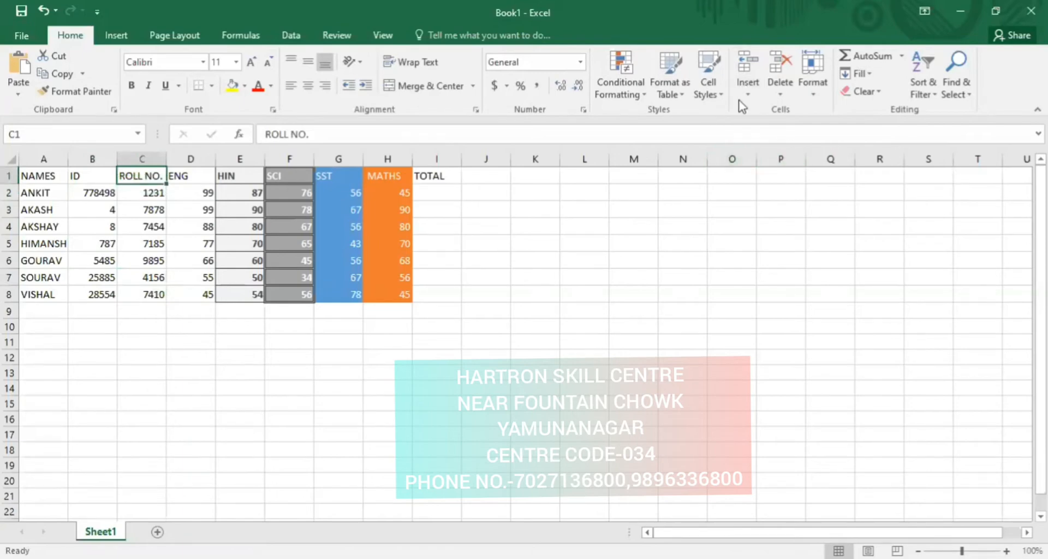
left_click(87, 172)
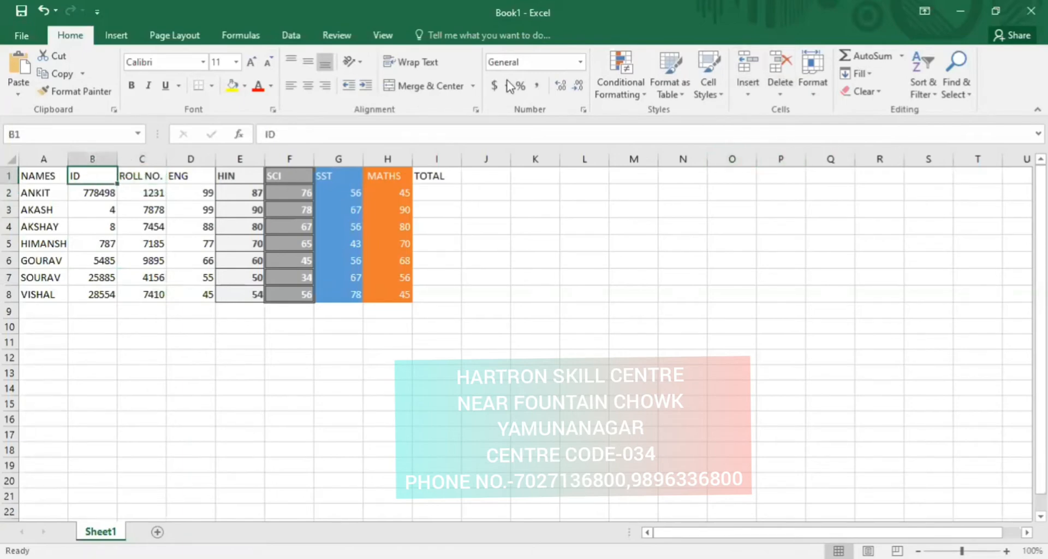
left_click(790, 99)
left_click(790, 128)
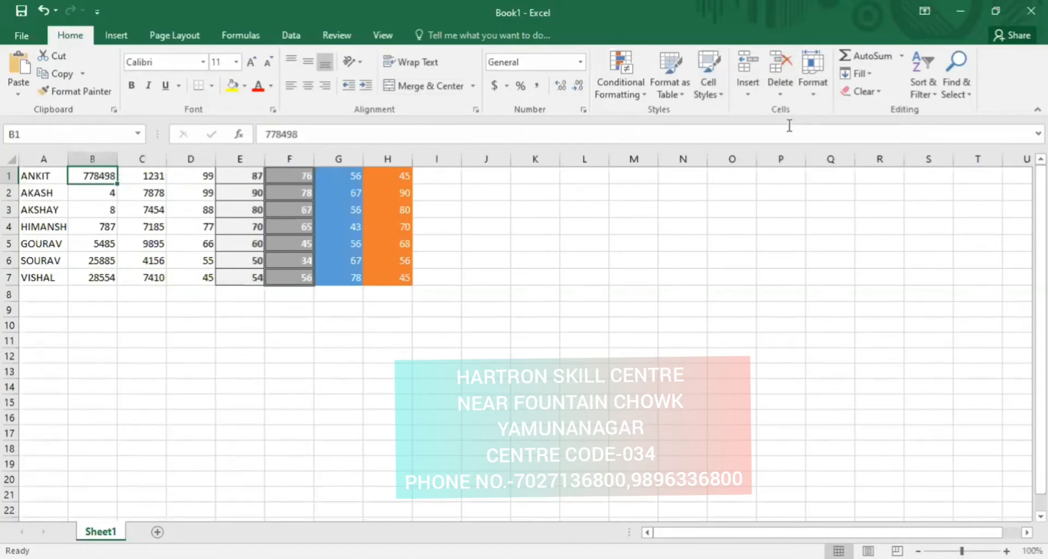
key("ctrl+z")
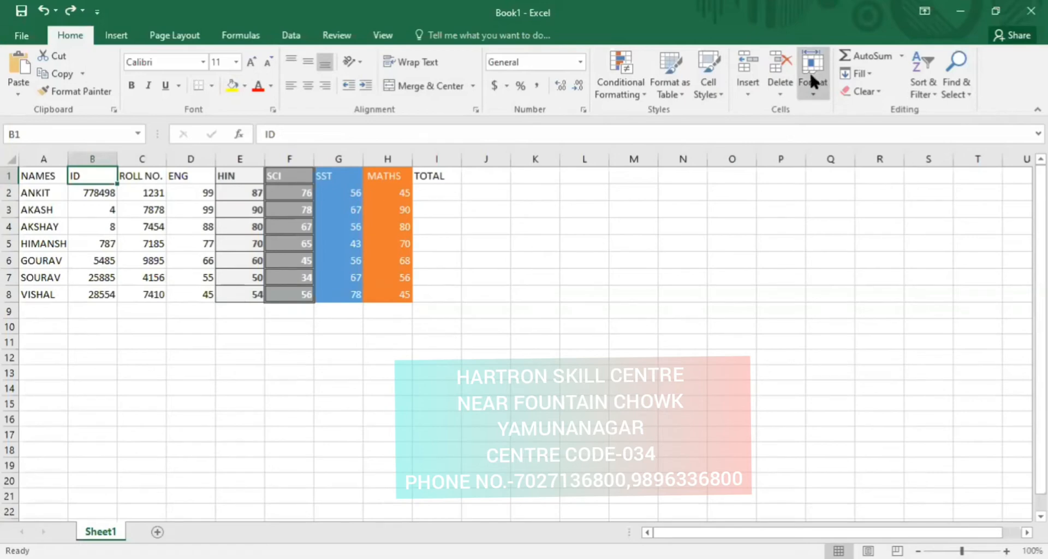
Delete the ID column and the inserted student row 2 from the sheet.
left_click(785, 149)
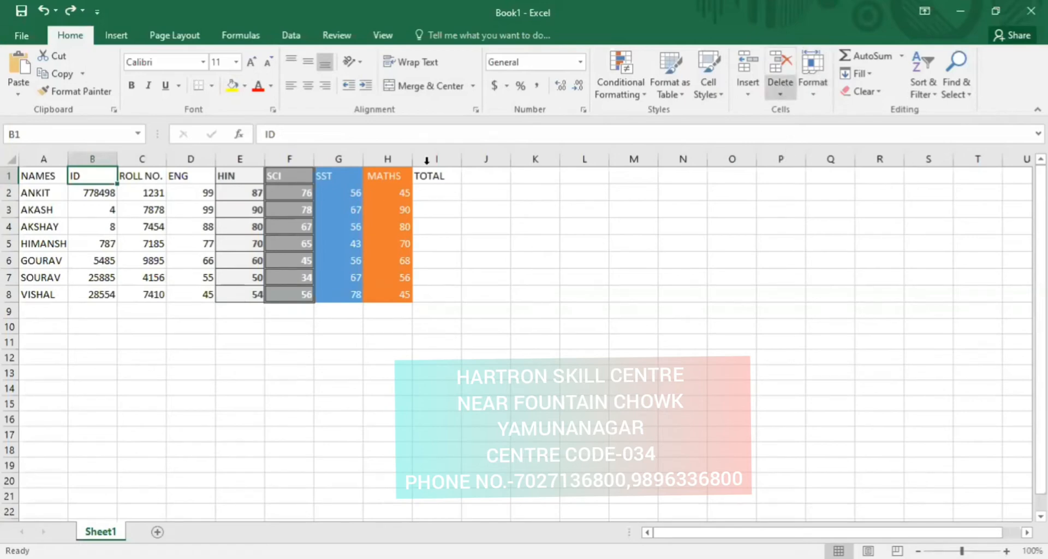
left_click(8, 190)
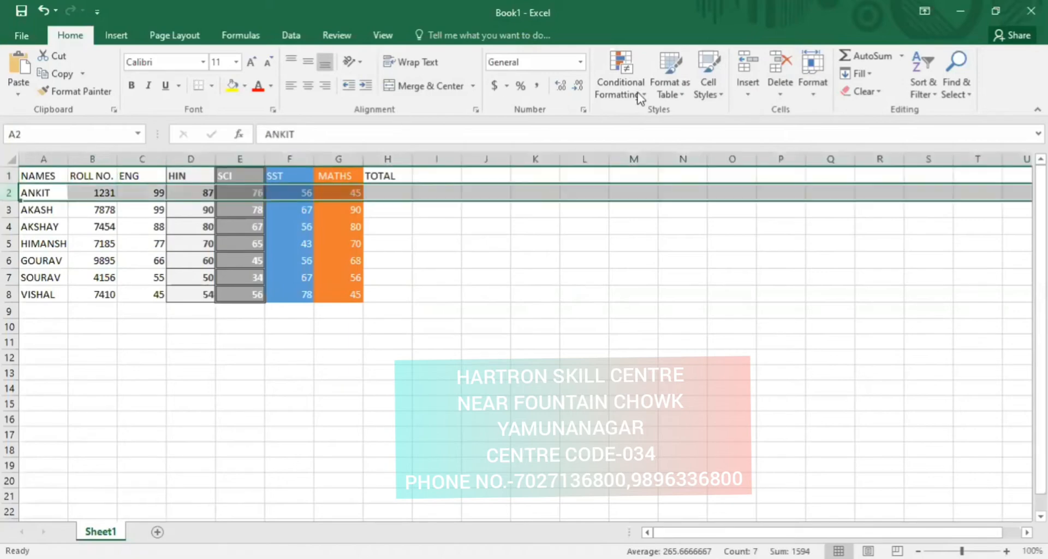
left_click(782, 87)
left_click(774, 136)
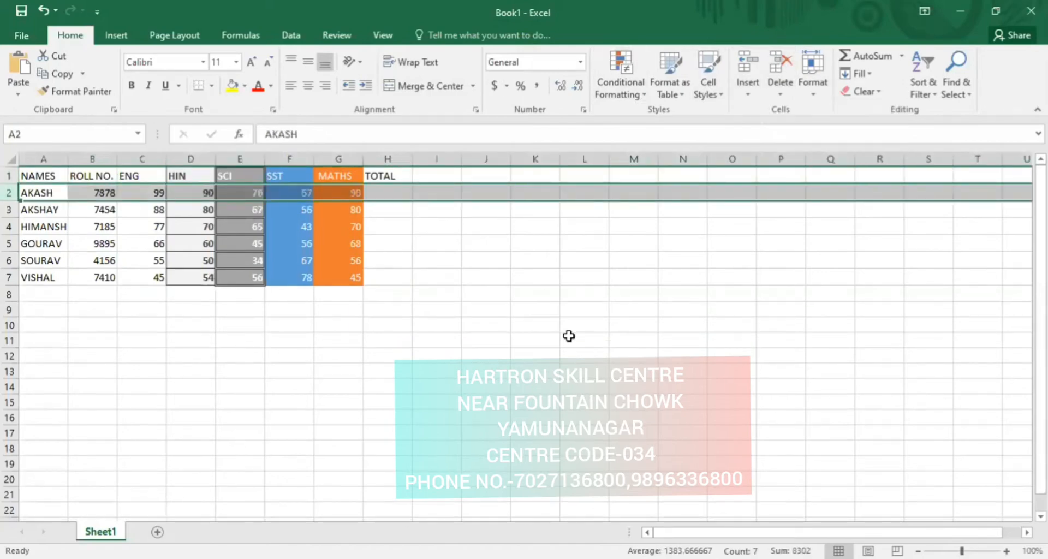
left_click(569, 337)
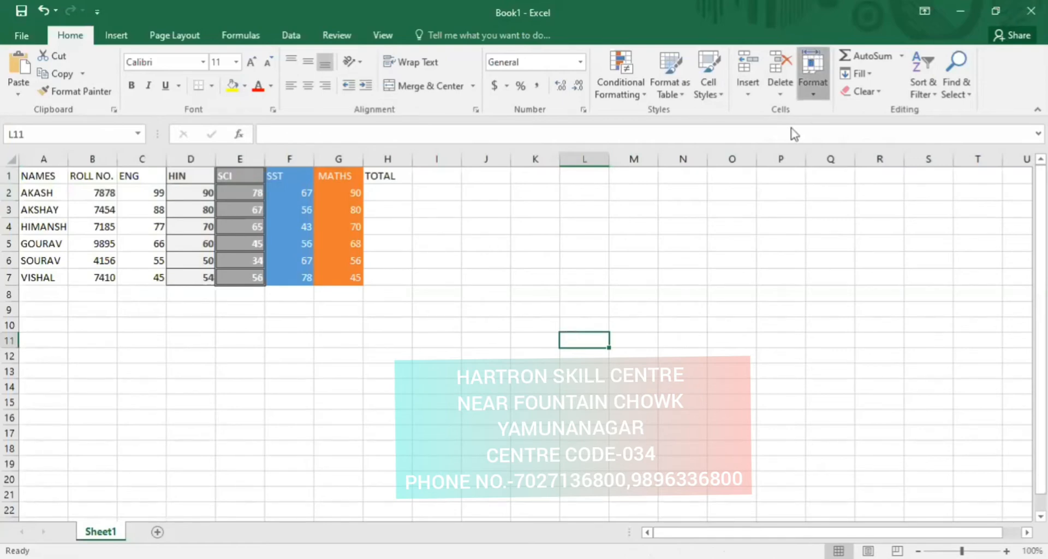
Enter a backslash in the empty cell J4.
double_click(486, 226)
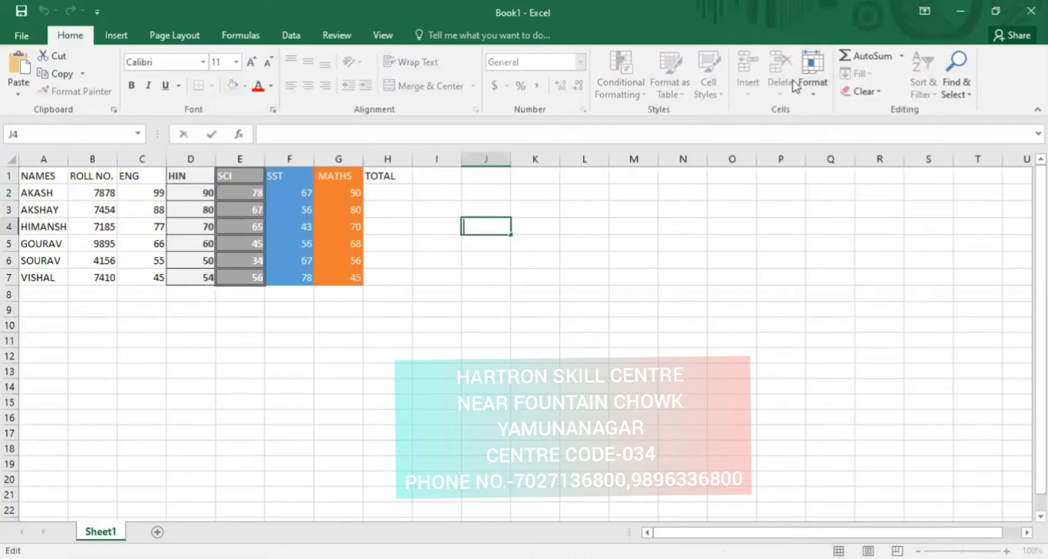
left_click(825, 89)
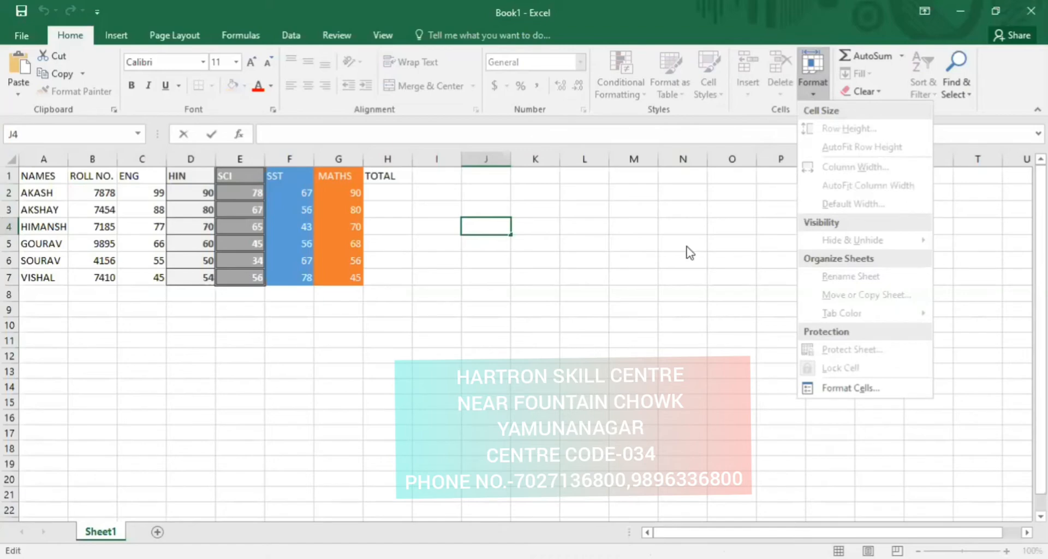
left_click(490, 214)
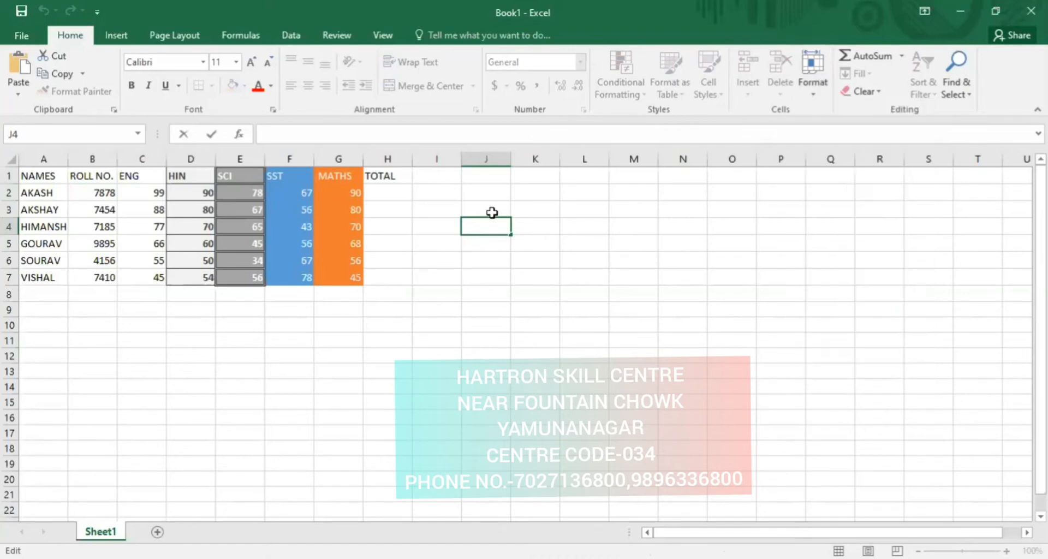
left_click(808, 67)
left_click(700, 233)
type("\\")
key("Return")
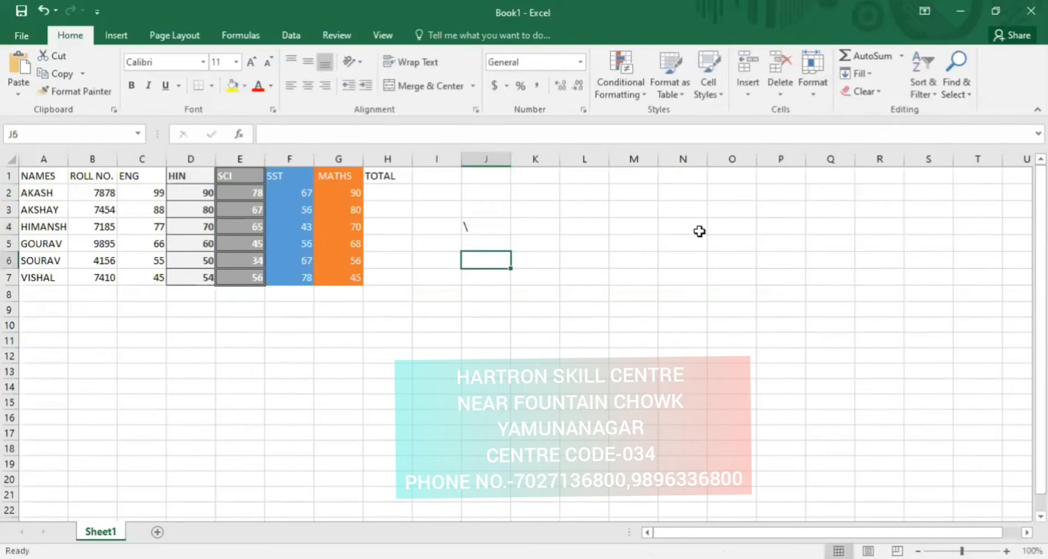
Set the height of row 4 to 20 from cell K4.
key("Up")
key("Right")
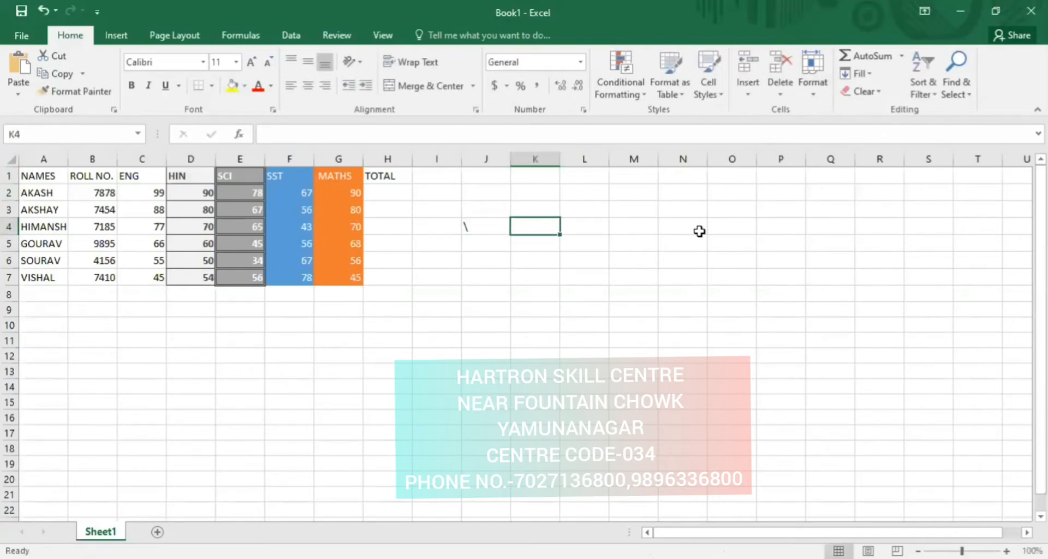
left_click(829, 81)
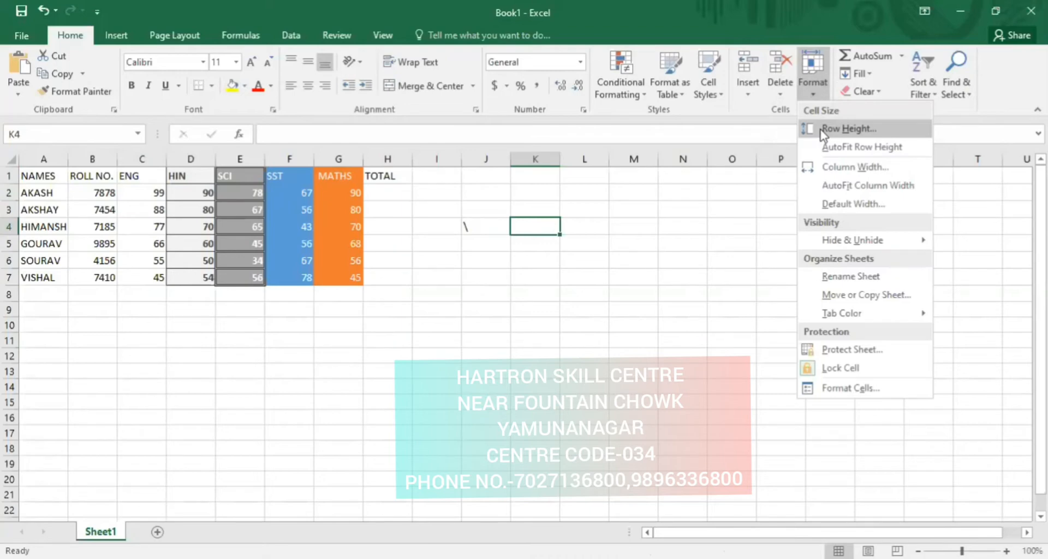
left_click(823, 134)
key("BackSpace")
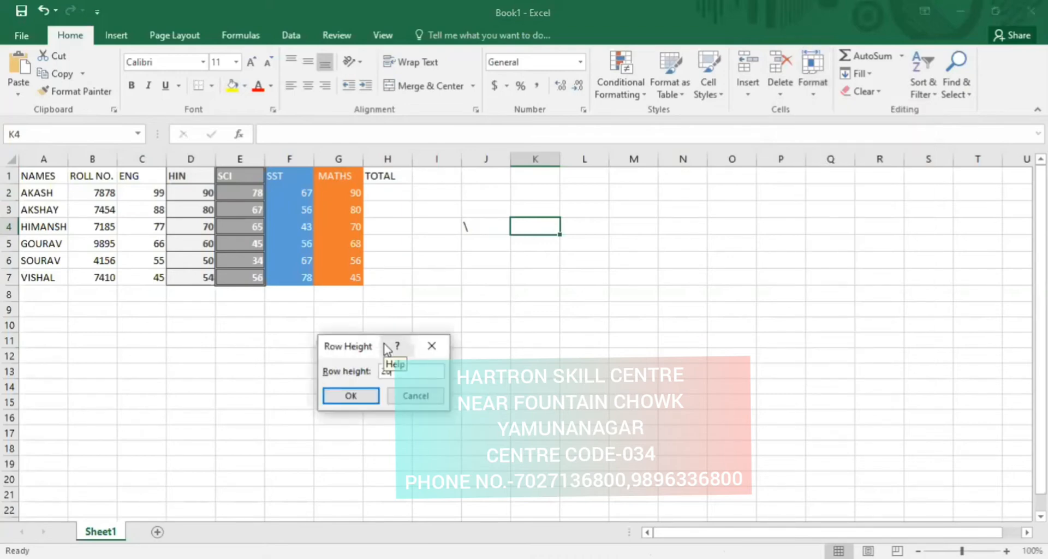
key("Return")
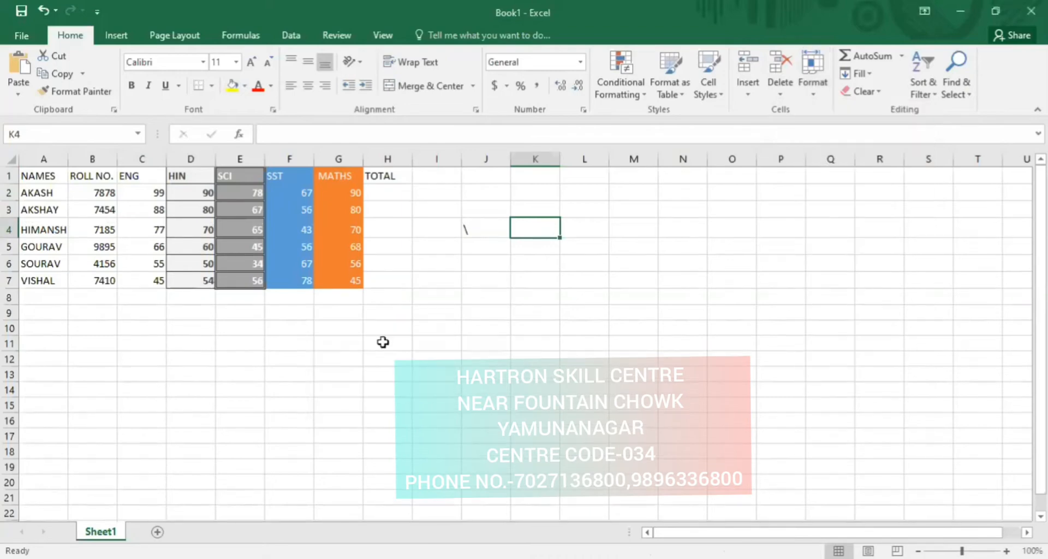
Set the height of row 4 to 50.
left_click(811, 96)
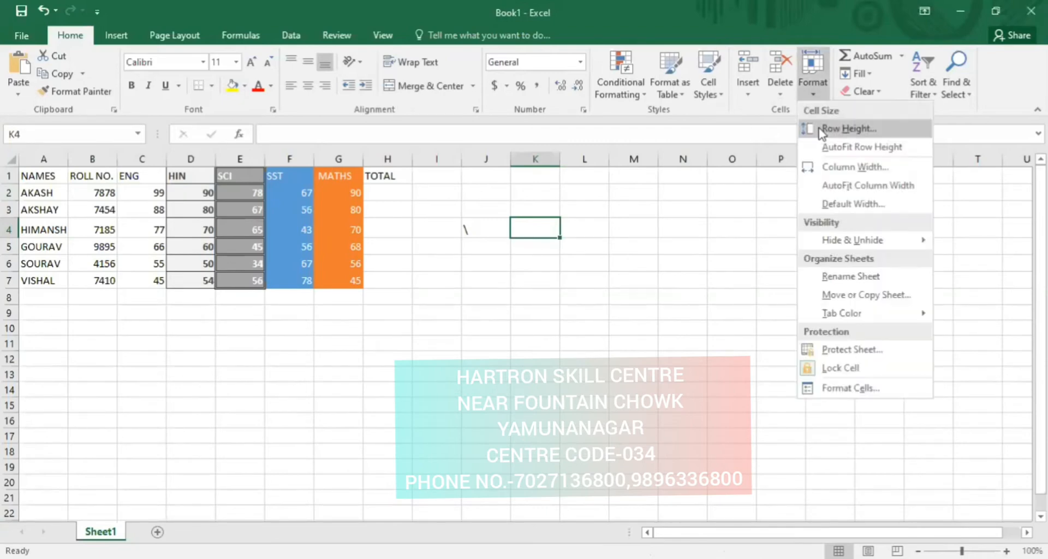
left_click(821, 129)
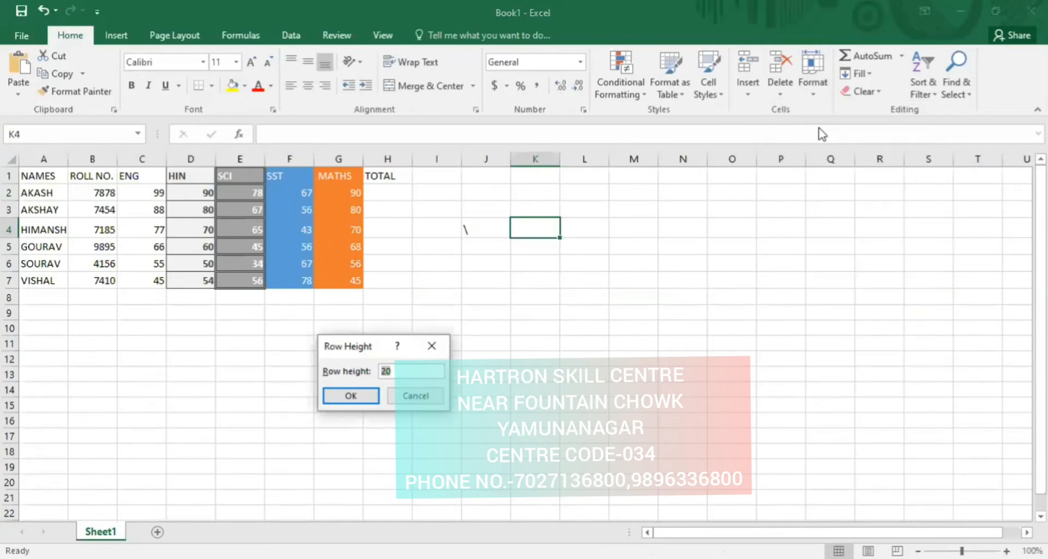
type("50")
key("Return")
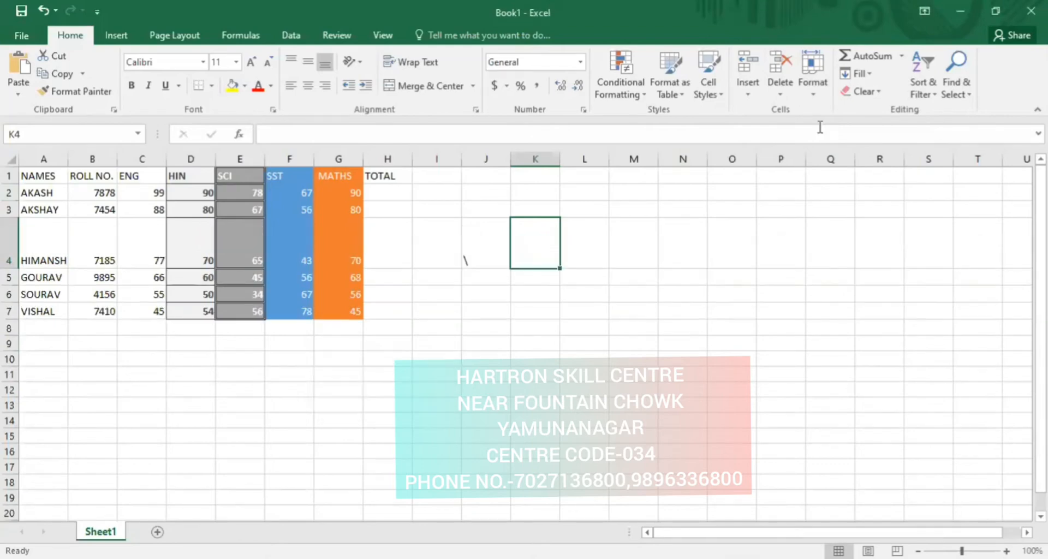
Set the width of column K to 18.
left_click(800, 81)
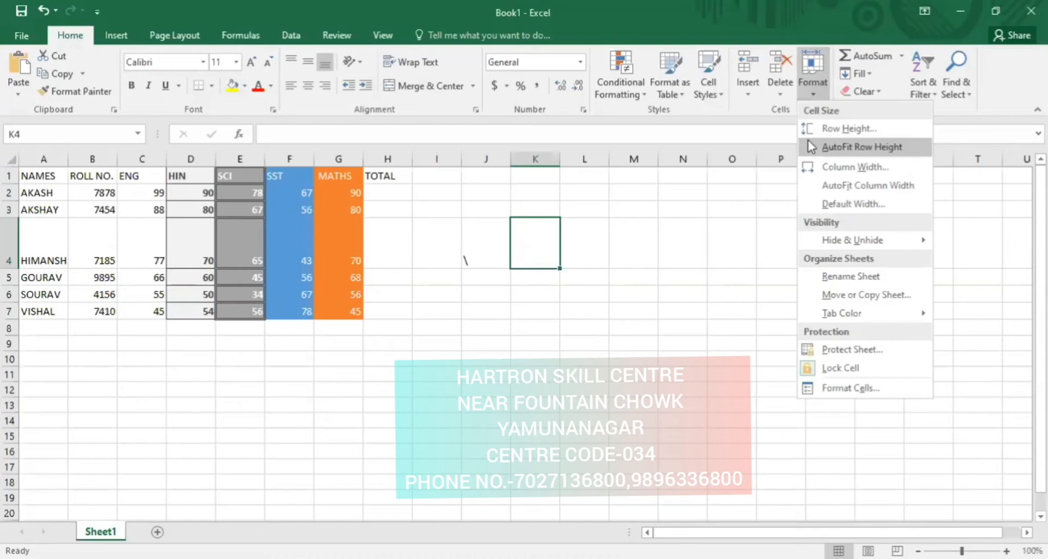
left_click(812, 168)
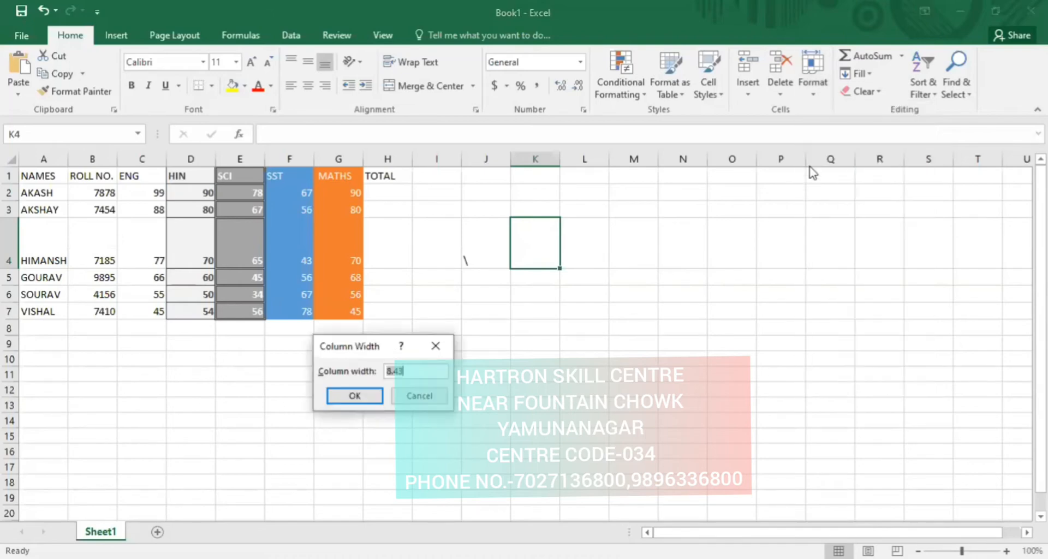
type("18")
key("Return")
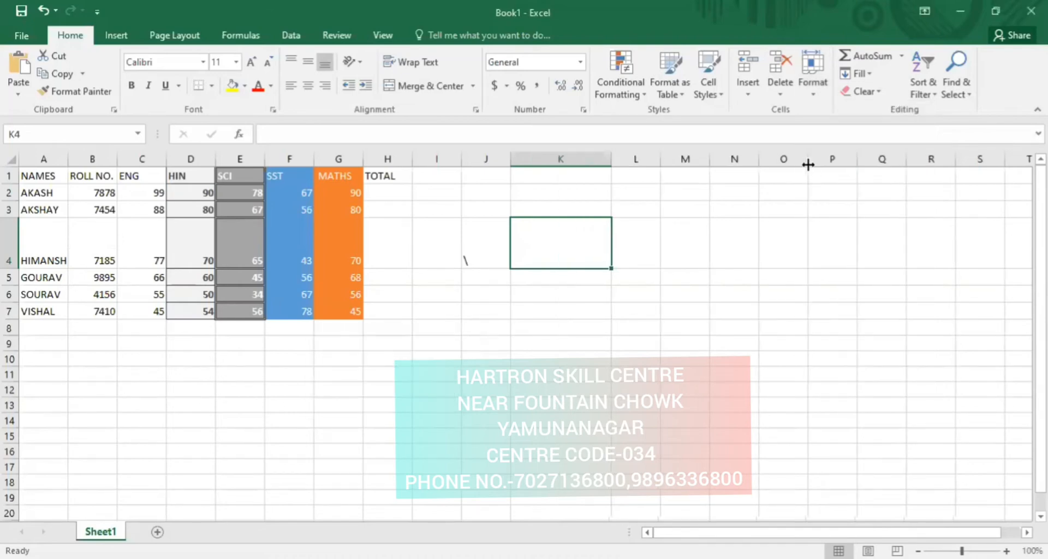
Hide row 4 of the marks table, and unhide it again.
left_click(819, 84)
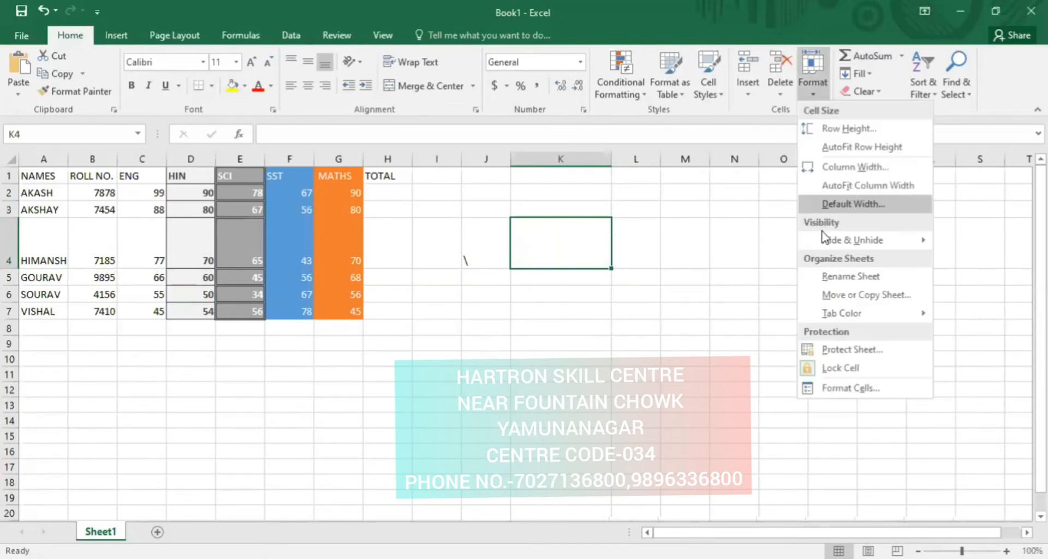
mouse_move(827, 241)
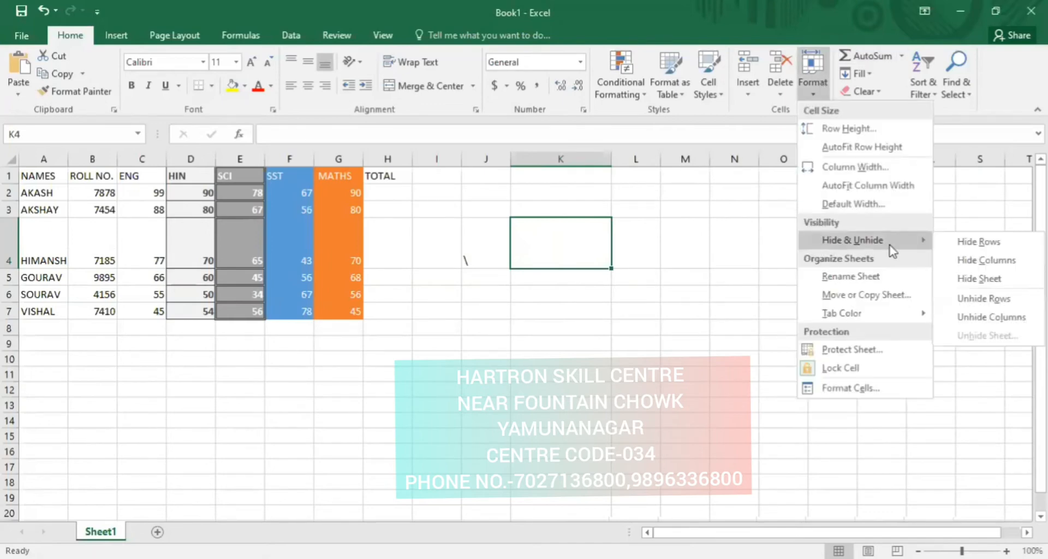
left_click(956, 243)
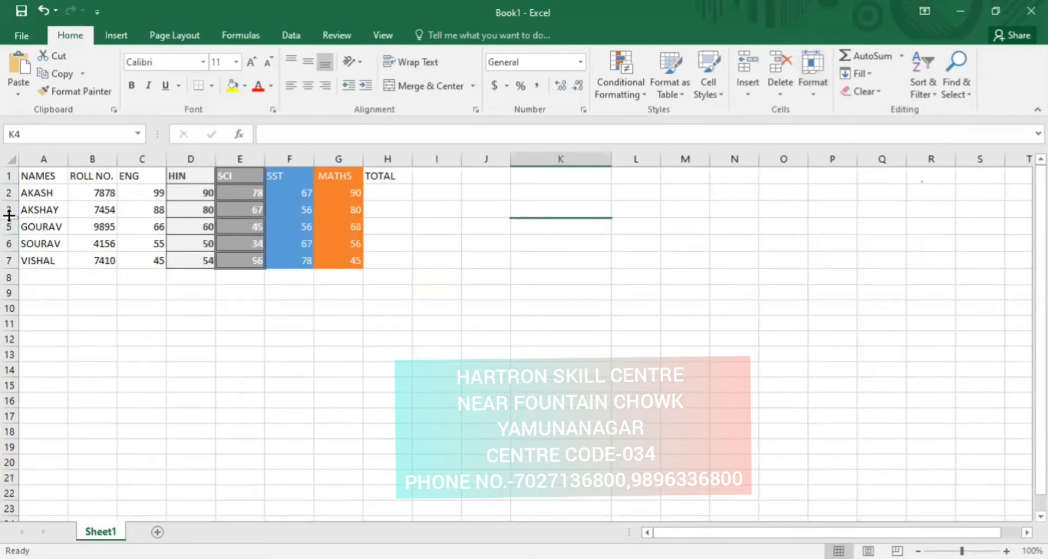
left_click(815, 76)
mouse_move(873, 241)
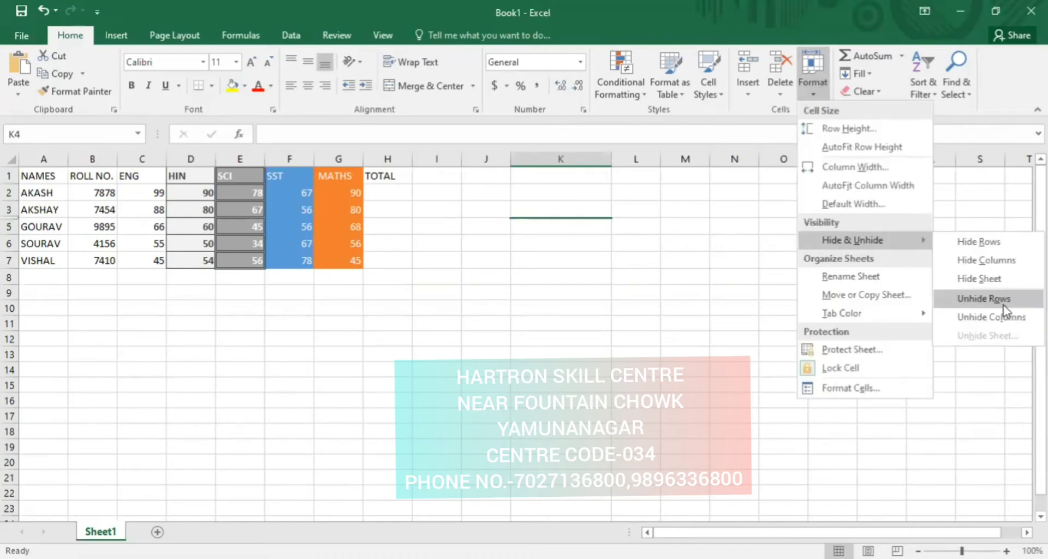
left_click(1003, 305)
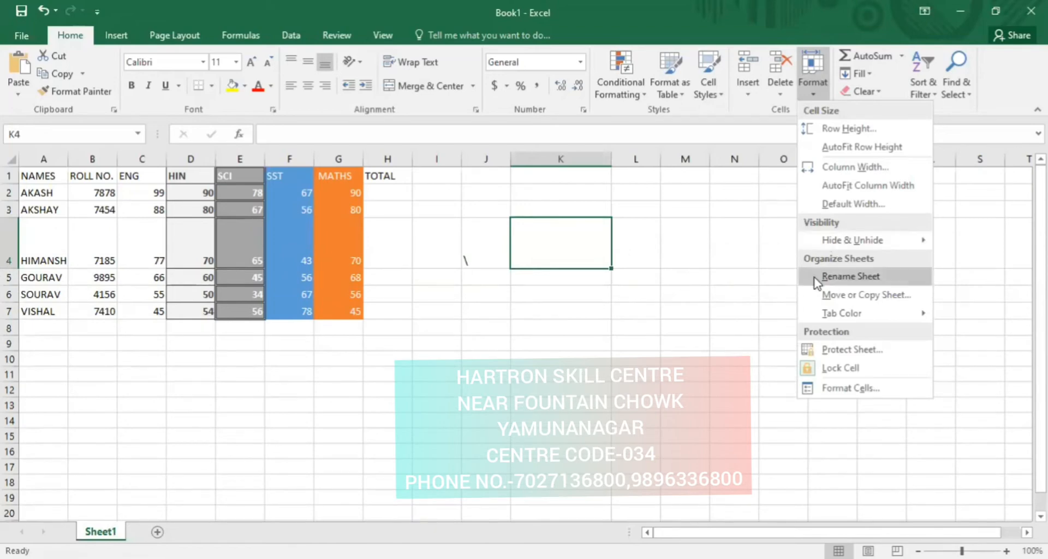
Rename the sheet as HOME.
left_click(817, 277)
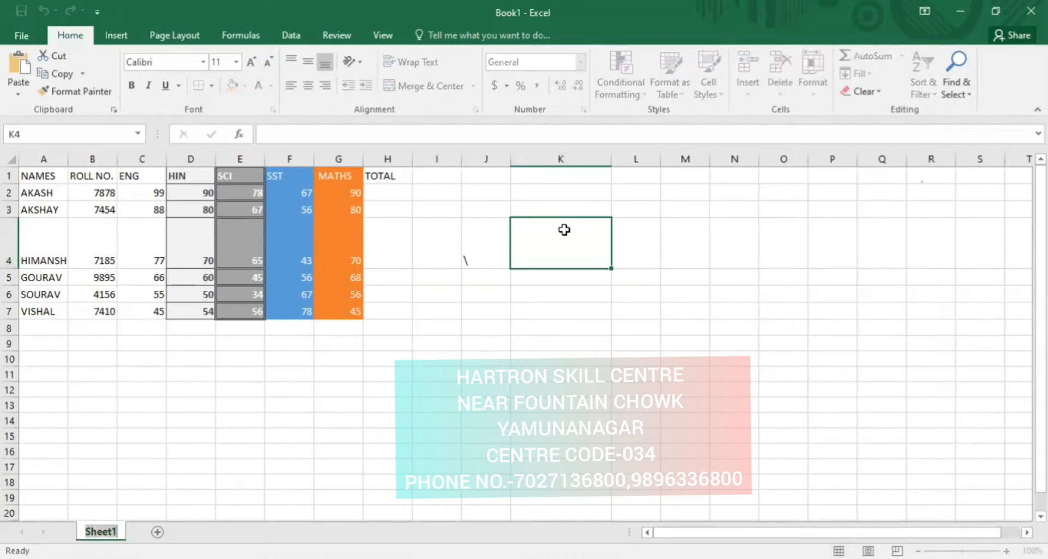
key("BackSpace")
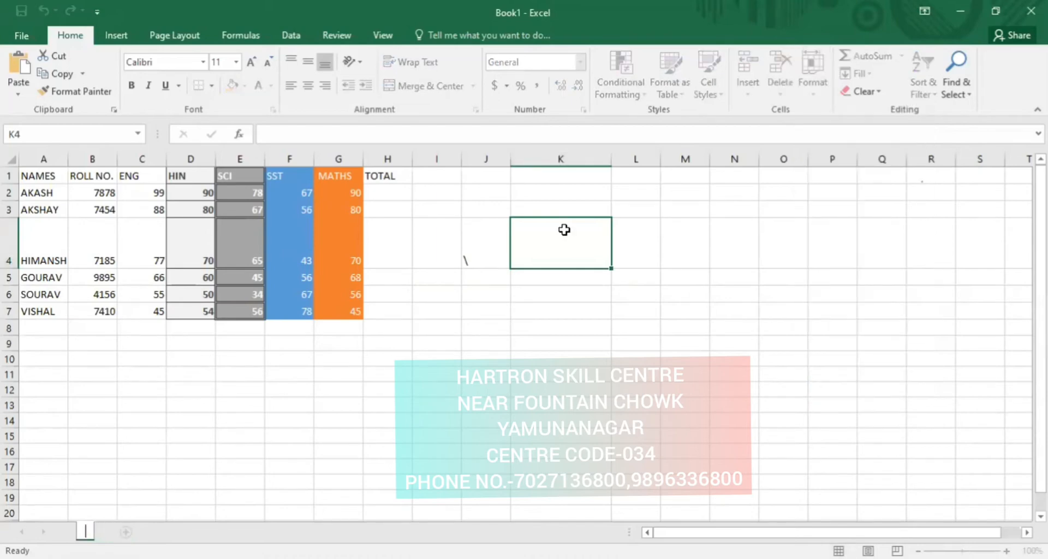
type("HOME")
key("Return")
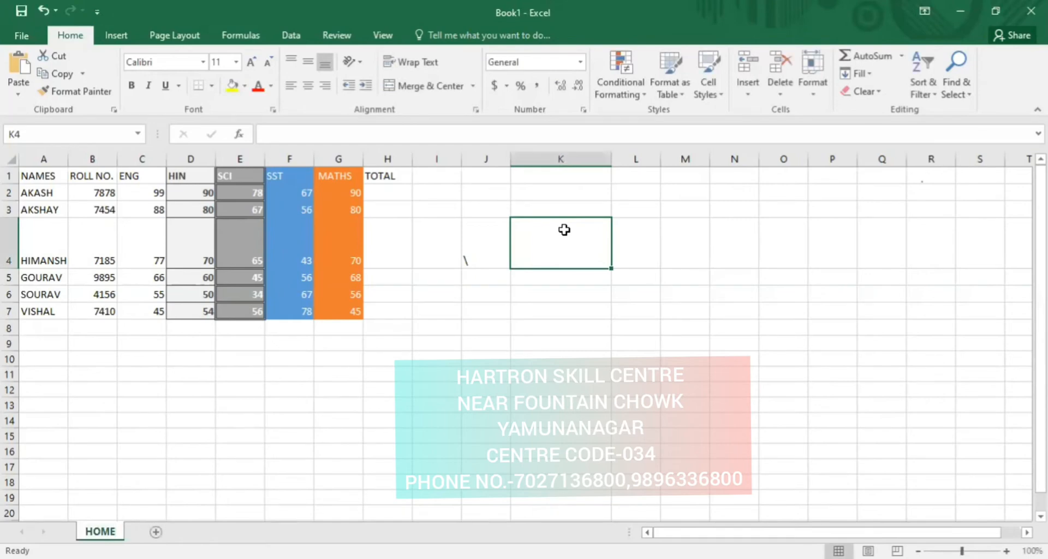
Colour the HOME sheet tab with the standard red and toggle the Lock Cell option for cell K4.
left_click(817, 84)
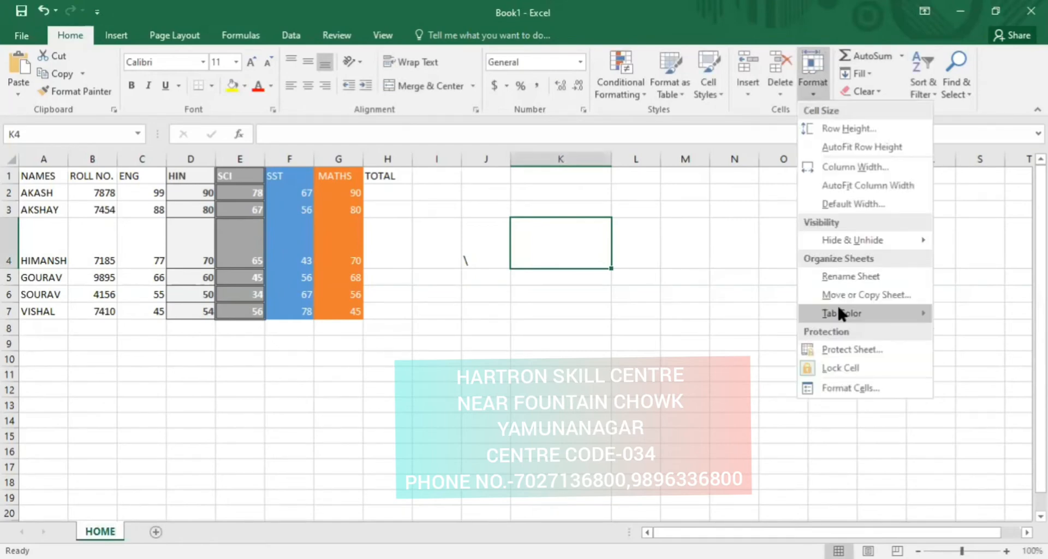
mouse_move(841, 312)
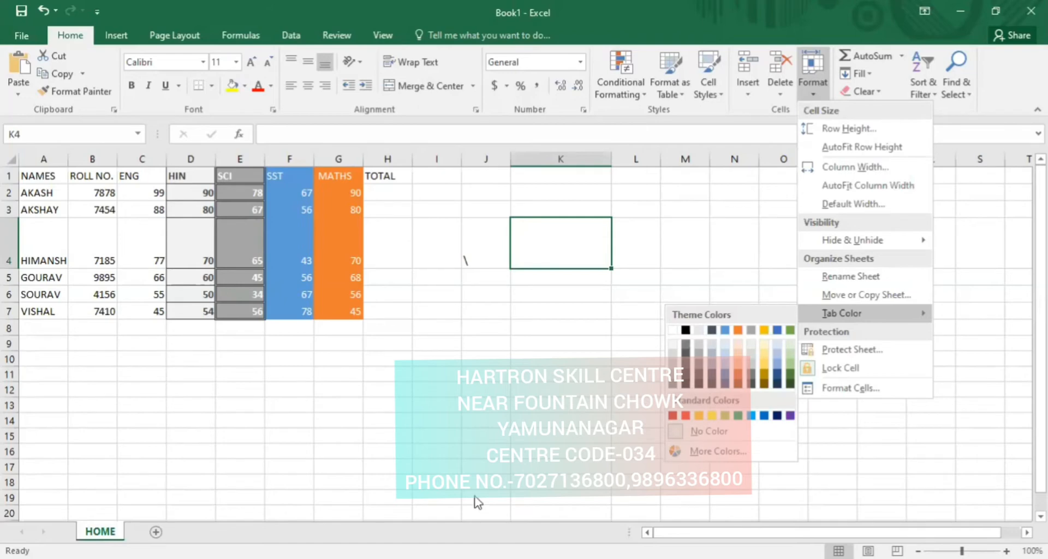
left_click(689, 416)
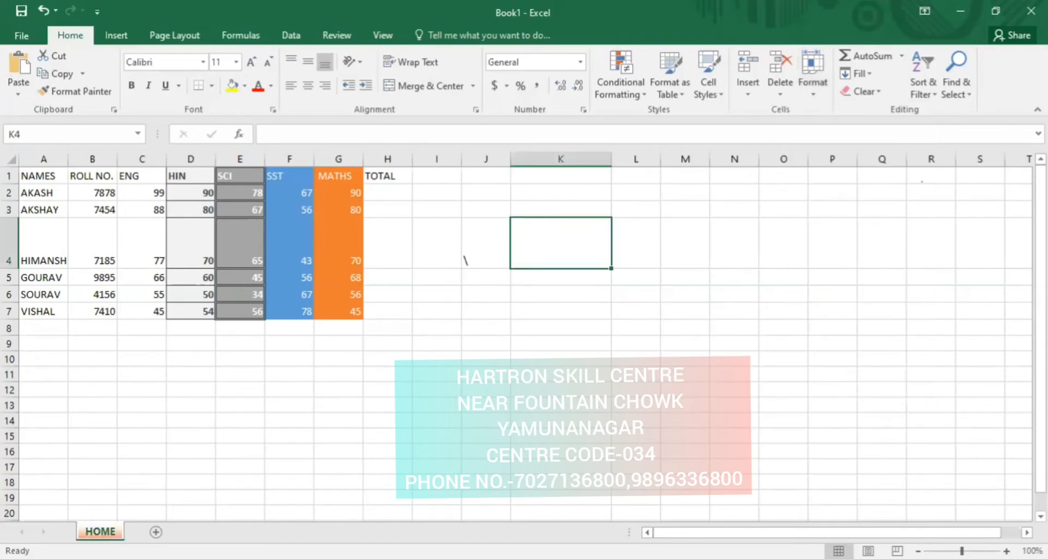
left_click(821, 70)
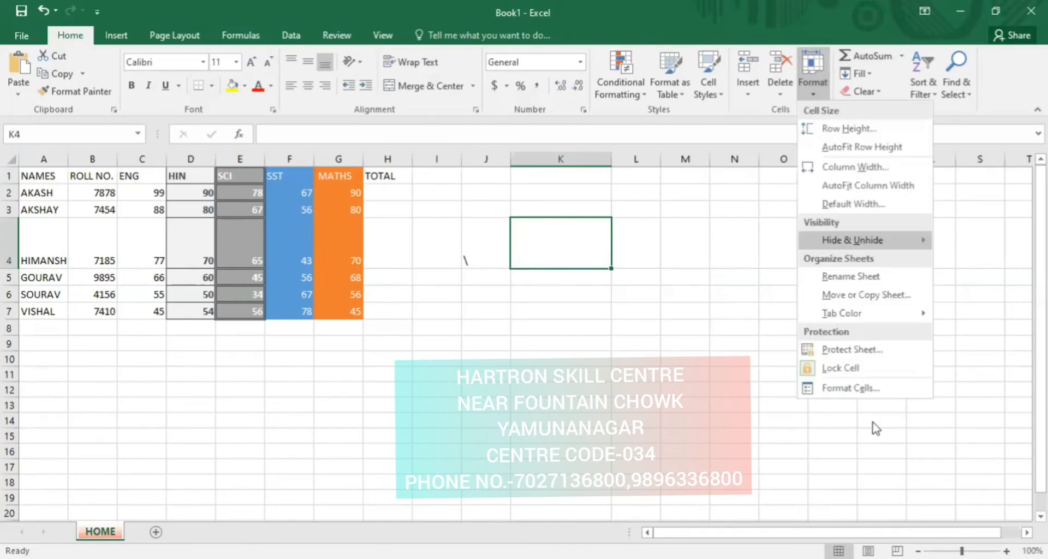
left_click(868, 367)
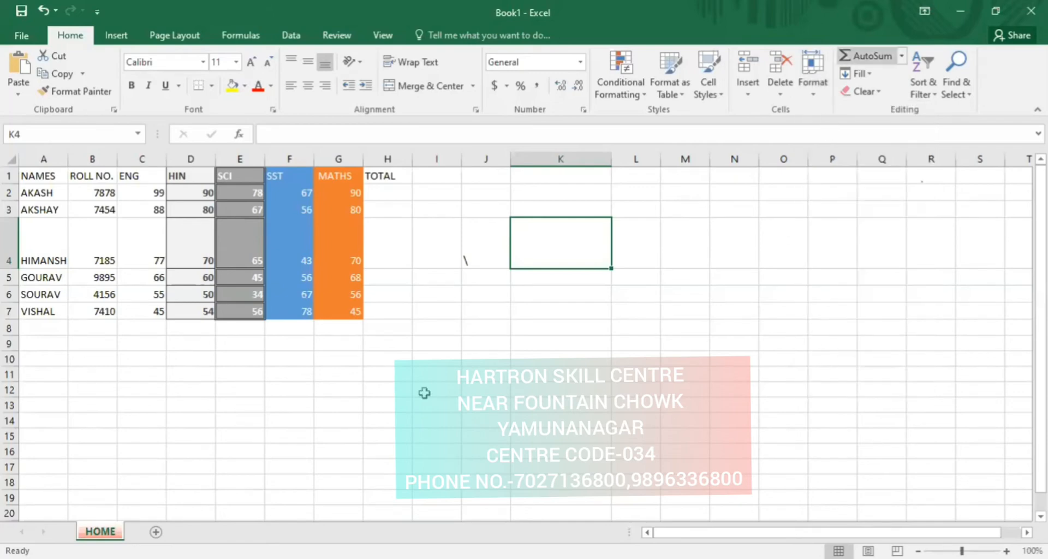
Undo the recent tab colour, column K width and row 4 height changes.
left_click(392, 177)
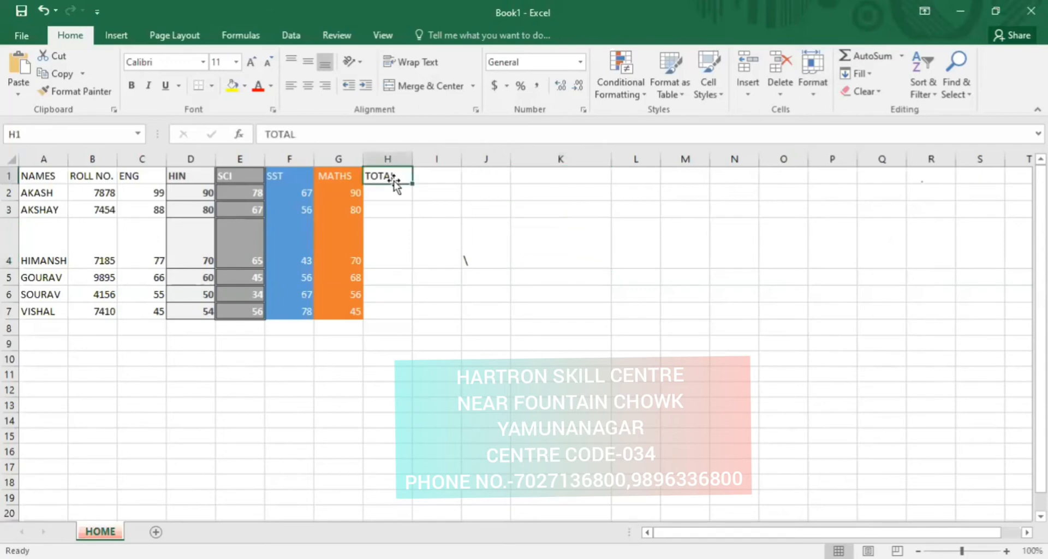
key("ctrl+z")
key("ctrl+z")
key("ctrl+z")
key("ctrl+z")
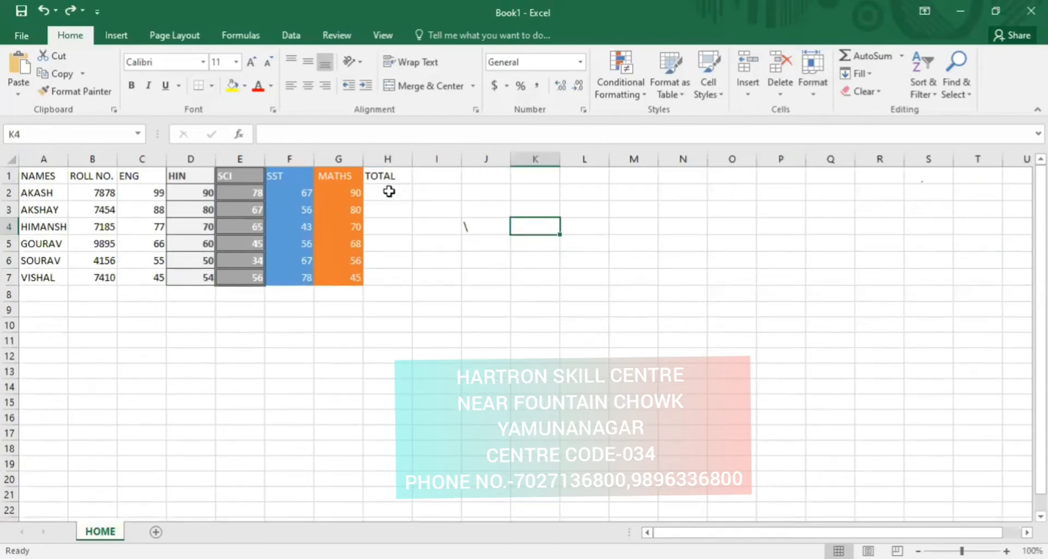
Keep undoing past the row and column deletions and the table formatting, back to the plain mark entries in the SST column.
left_click(388, 191)
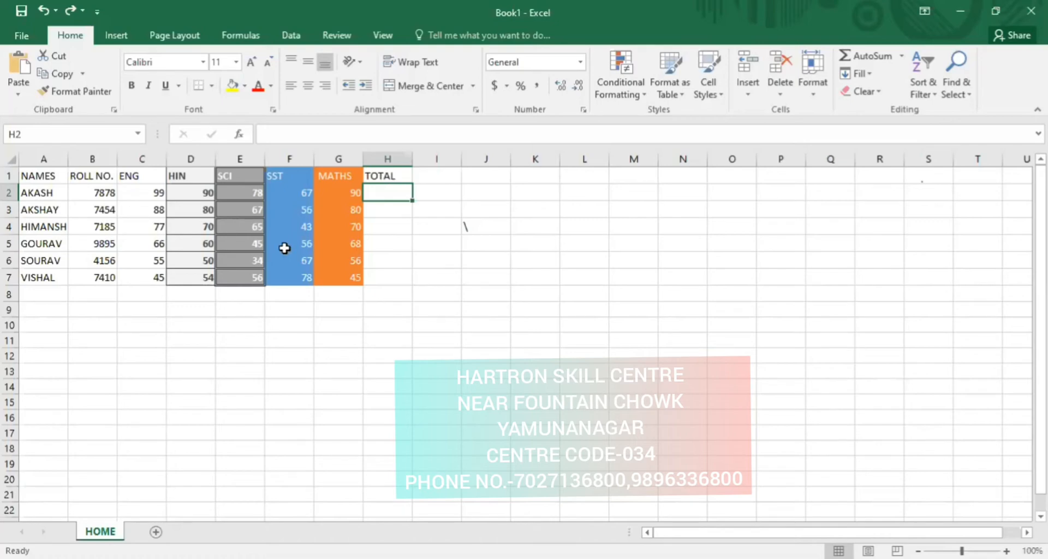
key("ctrl+z")
key("ctrl+z")
key("ctrl+z")
key("ctrl+z")
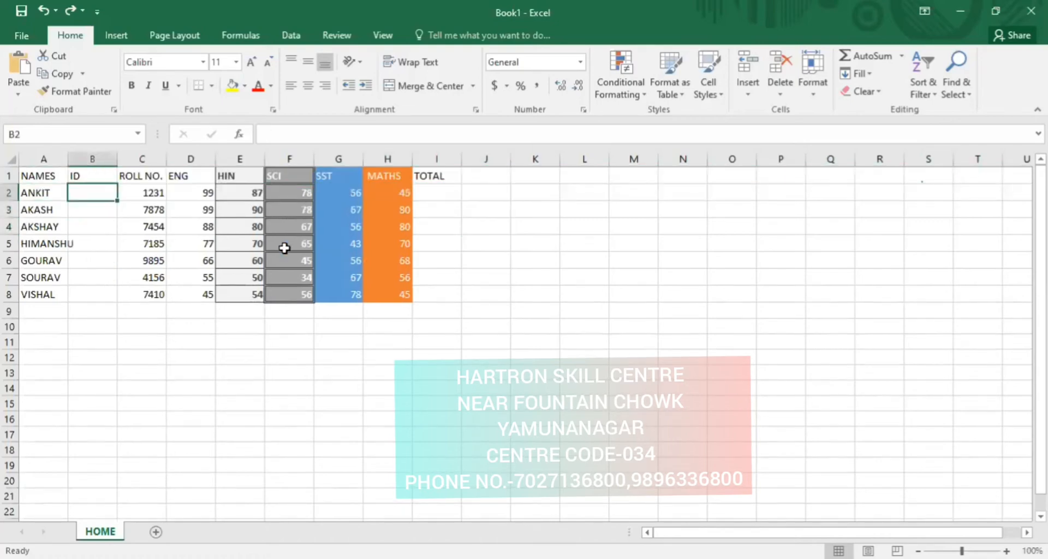
key("ctrl+y")
key("ctrl+y")
key("ctrl+y")
key("ctrl+y")
key("ctrl+y")
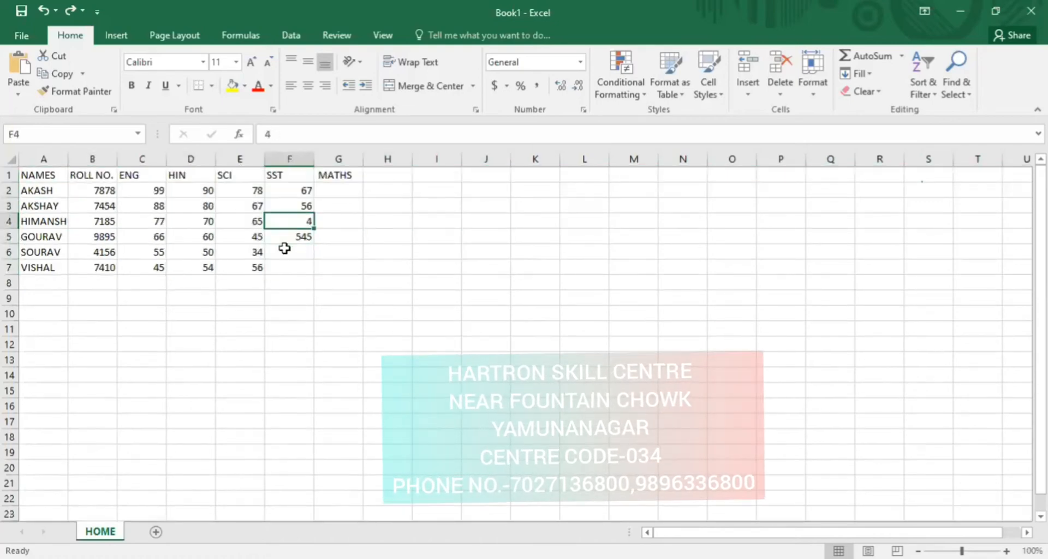
Redo the SST and MATHS mark entries up to the TOTAL heading in H1, leaving the table unformatted.
key("ctrl+y")
key("ctrl+y")
key("ctrl+y")
key("ctrl+y")
key("ctrl+y")
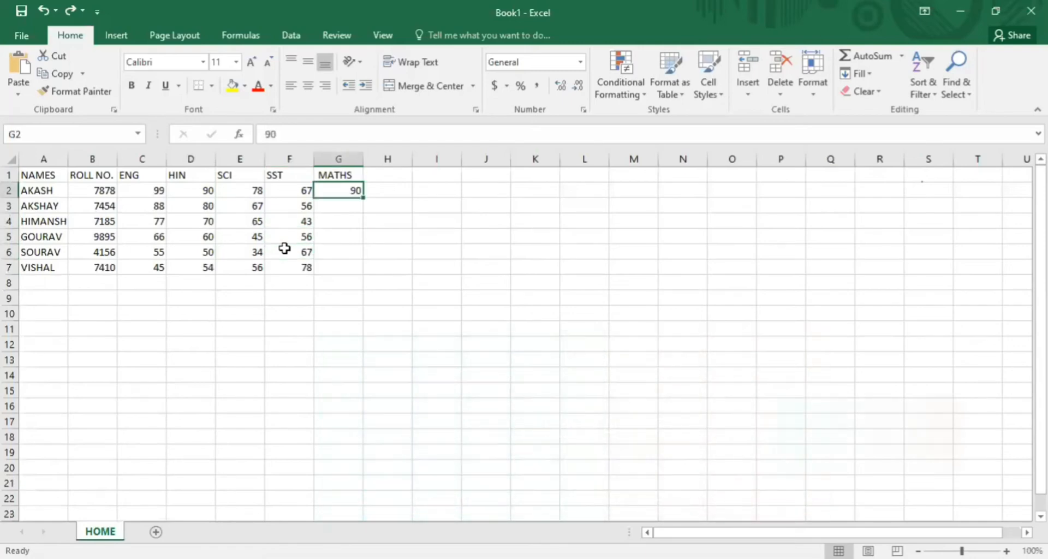
key("ctrl+y")
key("ctrl+y")
key("ctrl+y")
key("ctrl+y")
key("ctrl+y")
key("ctrl+y")
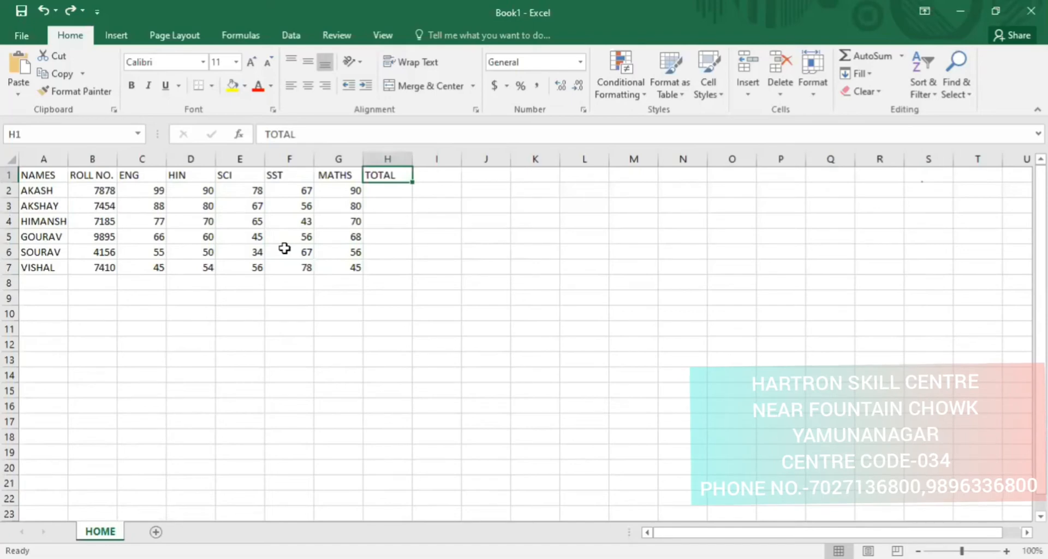
Total the first student's marks in cell H2 with the formula =SUM(C2:G2).
left_click(373, 187)
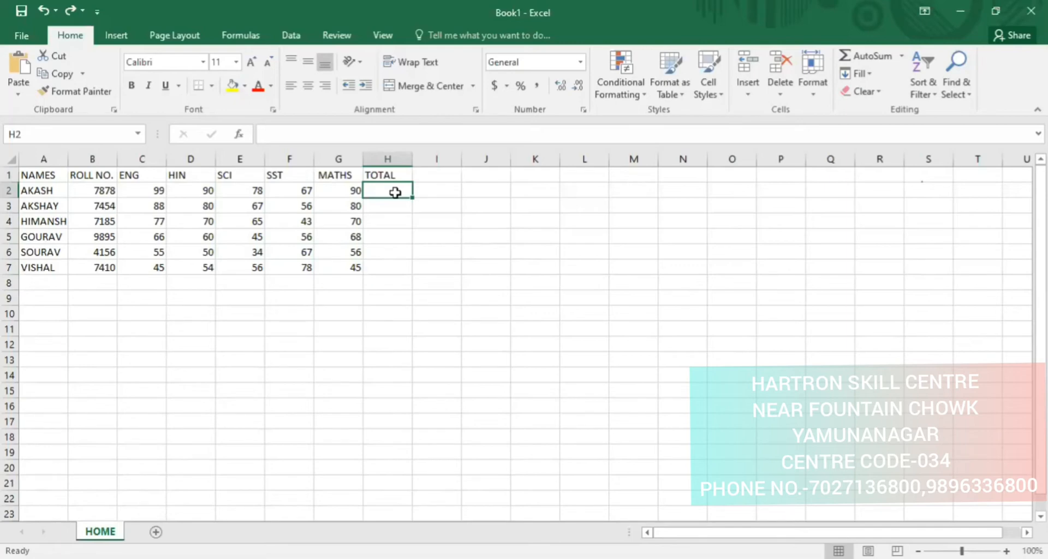
type("=")
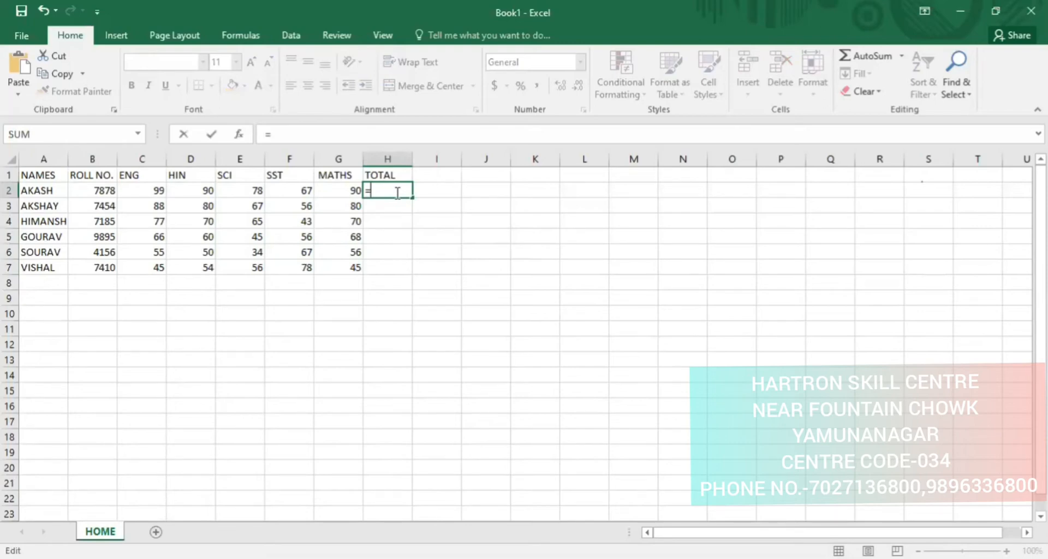
type("(")
key("BackSpace")
type("S")
key("BackSpace")
type("S")
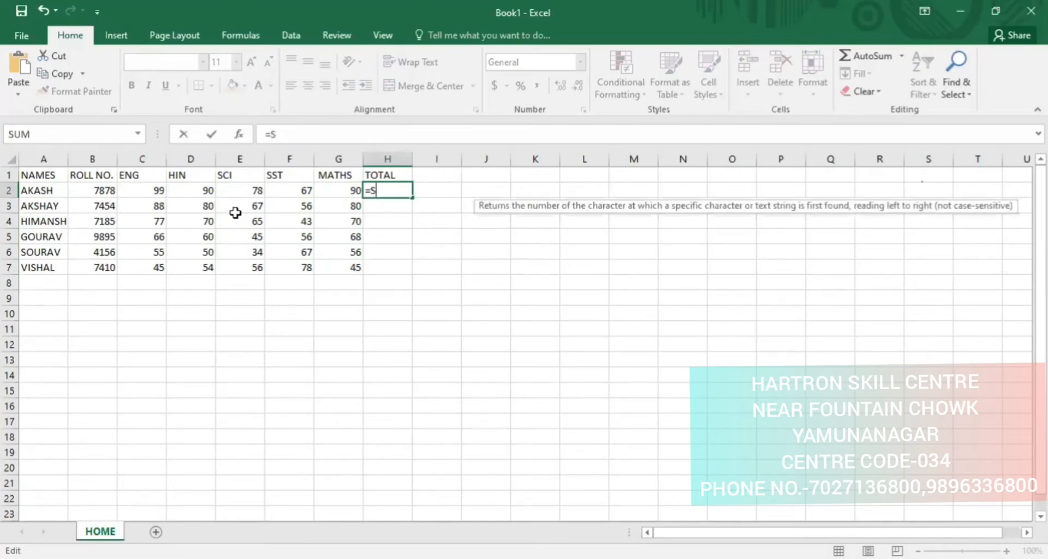
type("UM(")
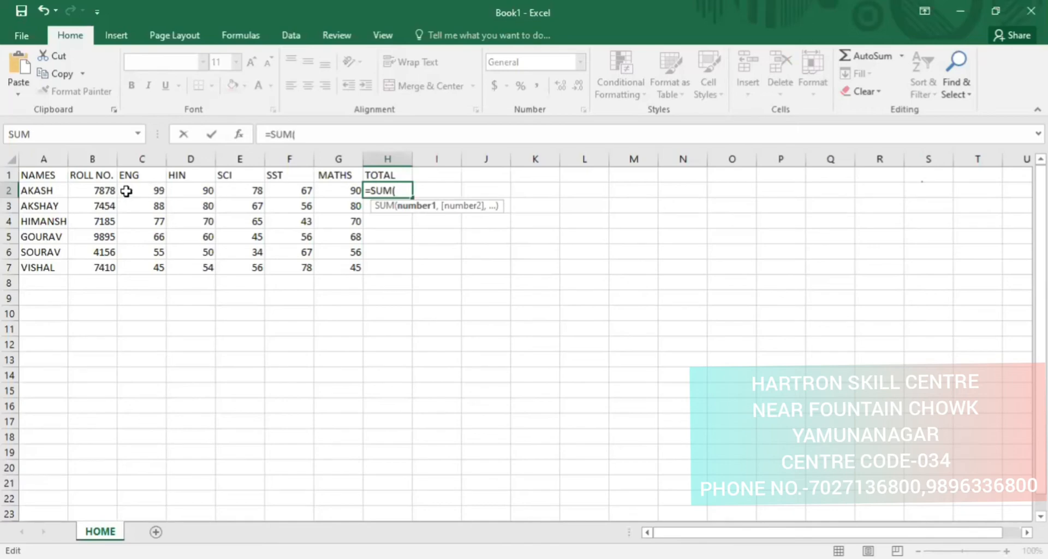
left_click(142, 194)
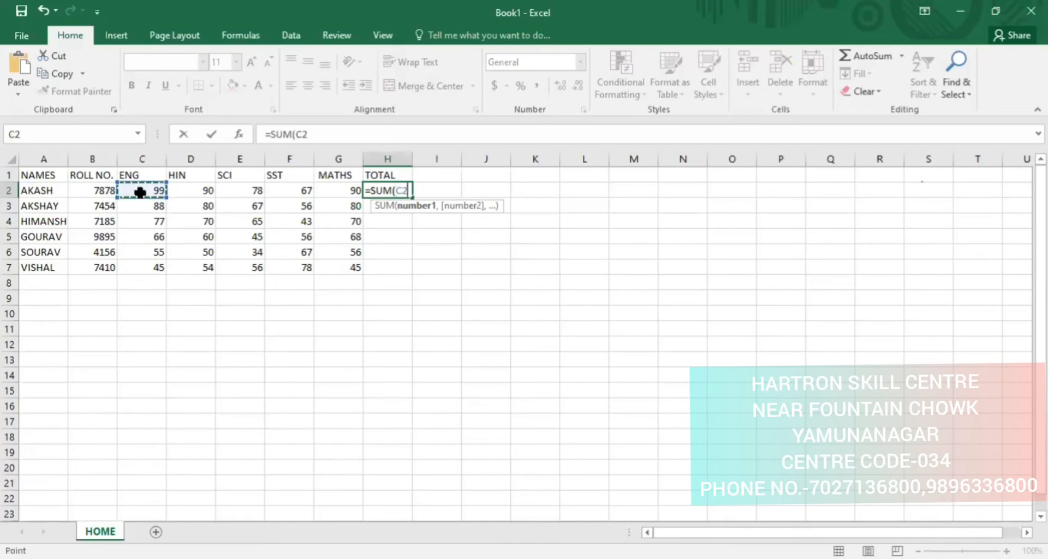
left_click_drag(185, 191, 329, 196)
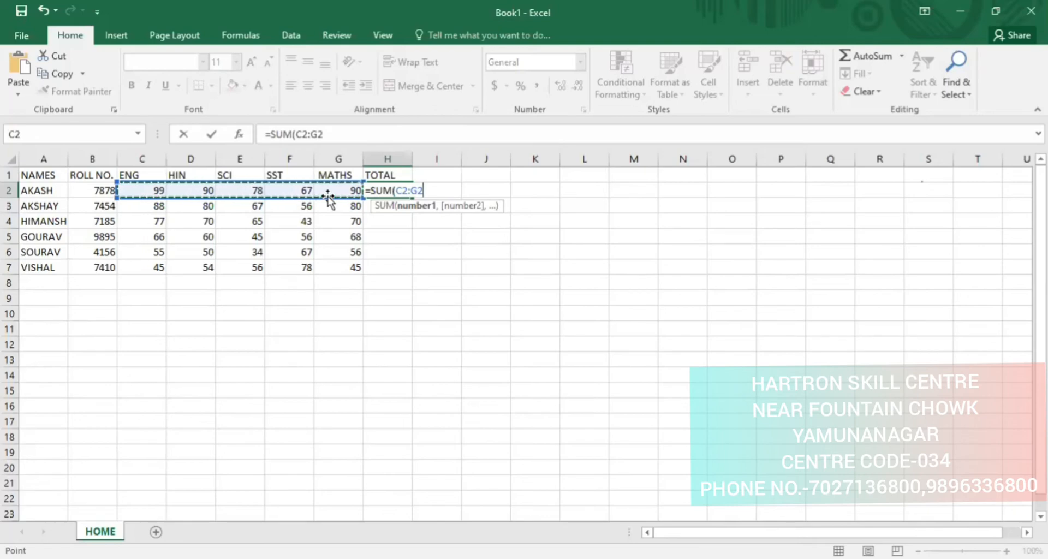
type(")")
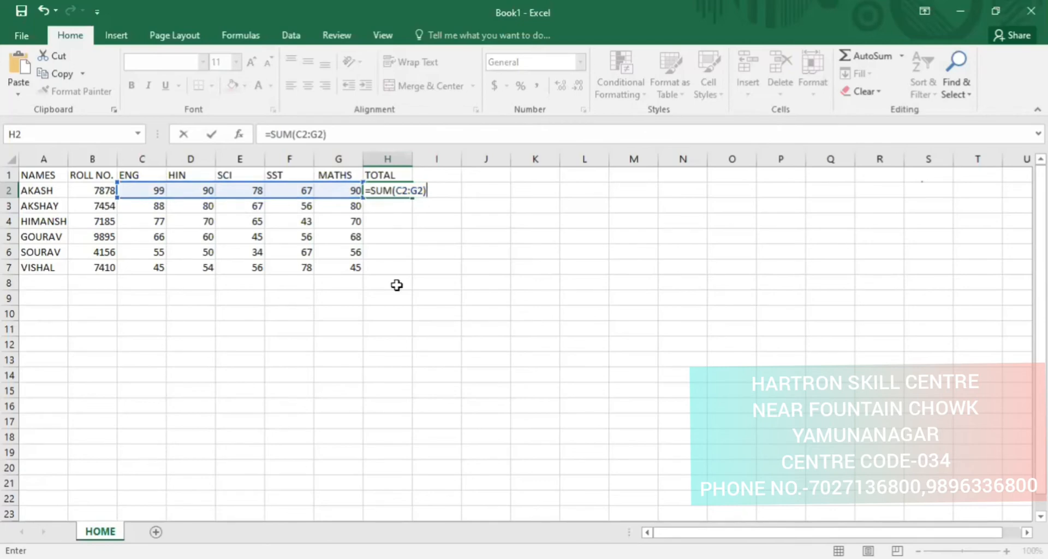
key("Return")
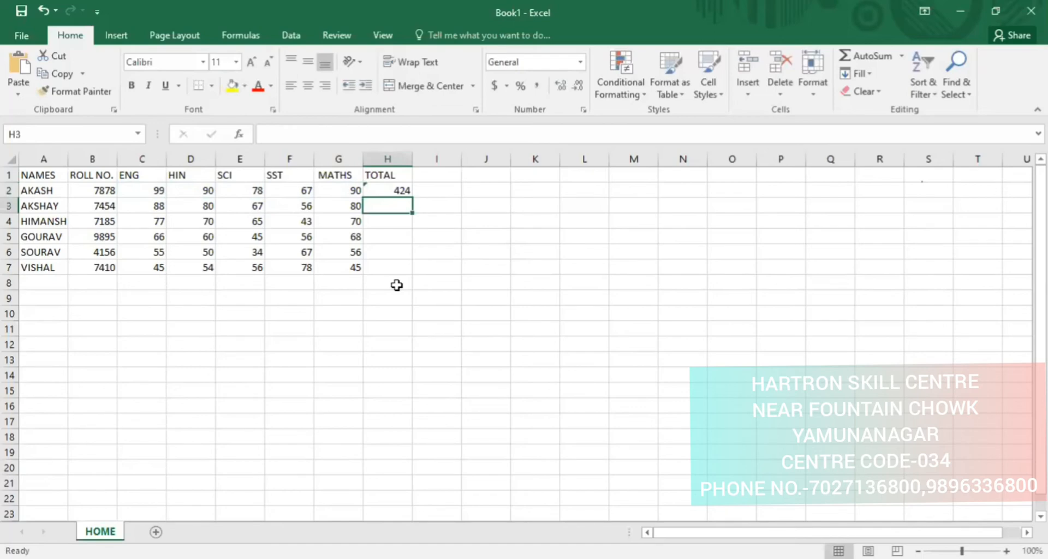
Total the second student's marks in cell H3 with the formula =SUM(C3:G3).
type("=")
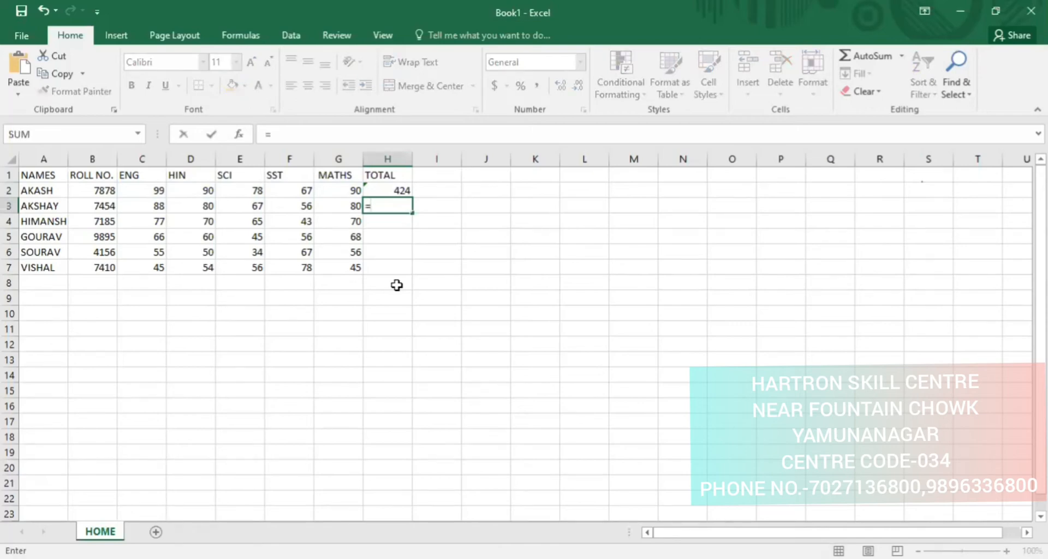
type("SUM(")
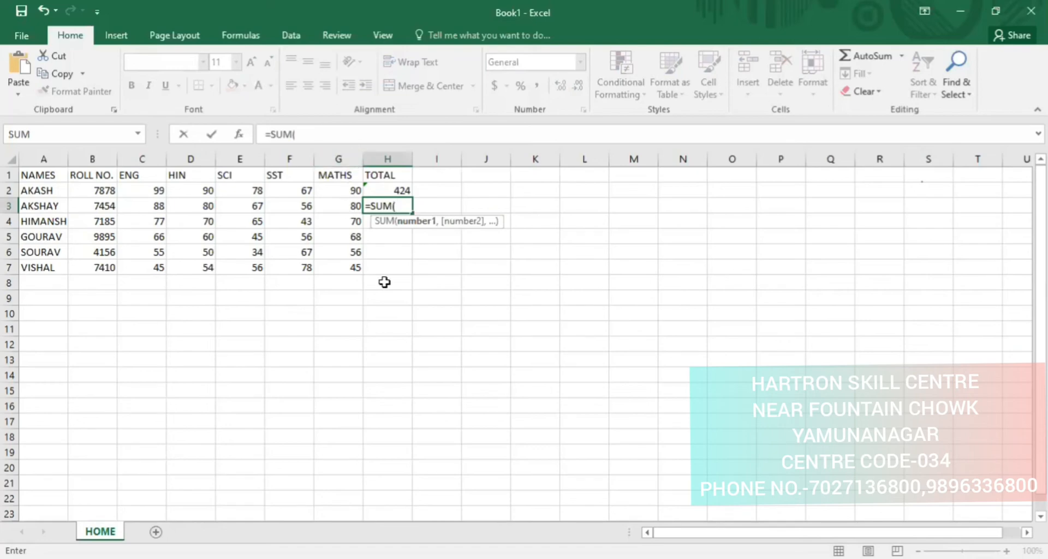
key("Left")
key("Left")
key("Left")
key("Left")
key("Left")
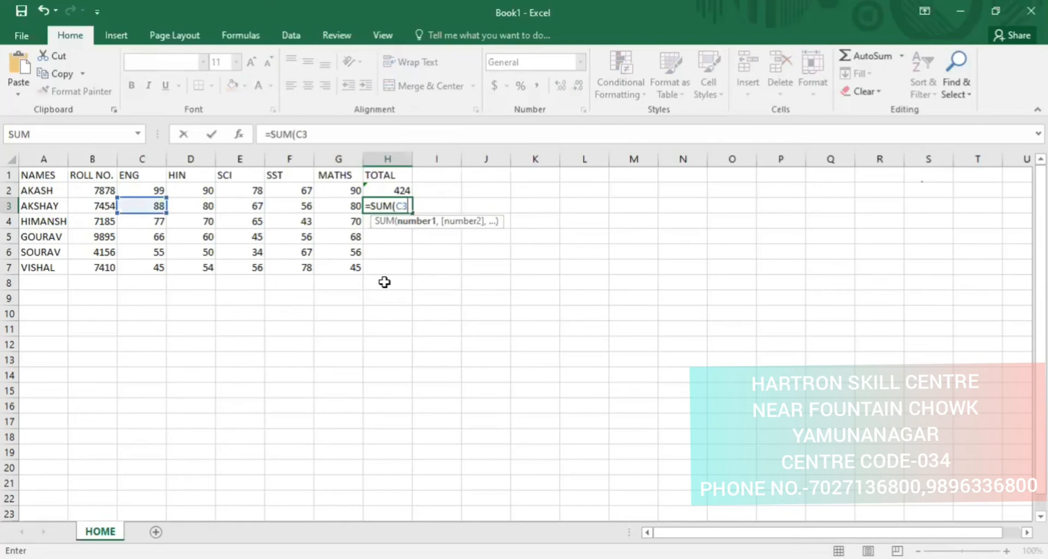
type(":")
key("Right")
key("Right")
key("Right")
key("Right")
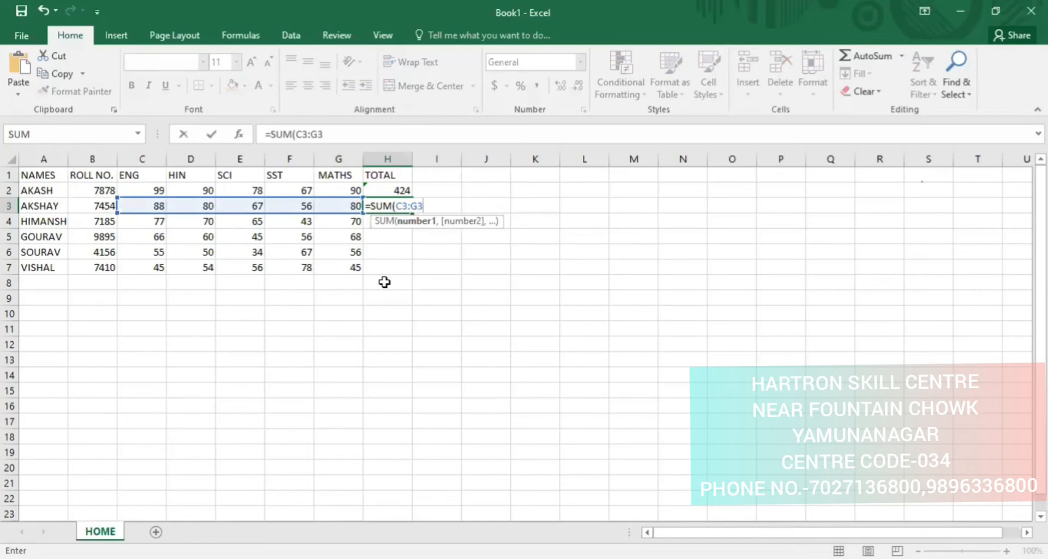
type(")")
key("Return")
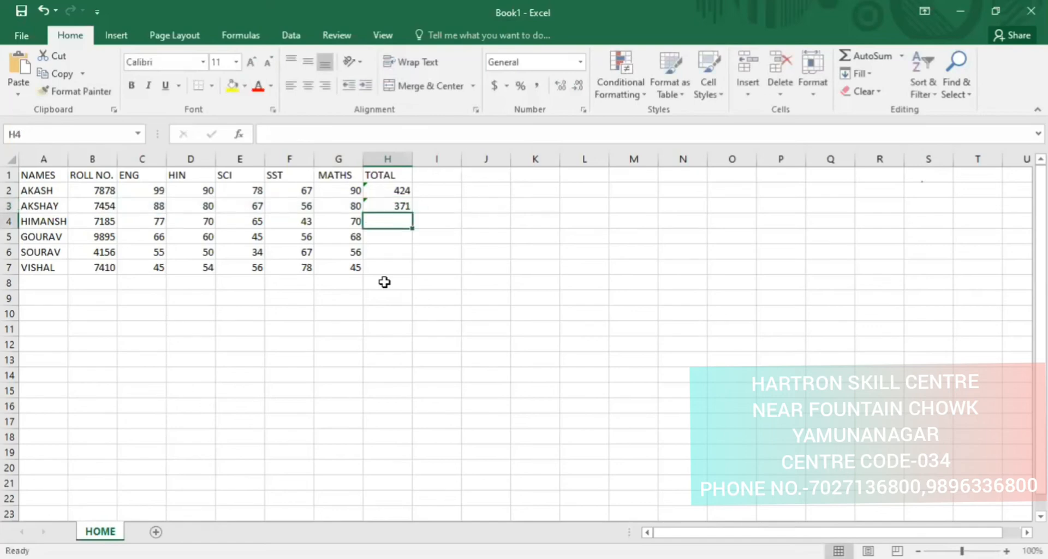
Total the third student's marks in cell H4 with the formula =SUM(C4:G4).
type("=")
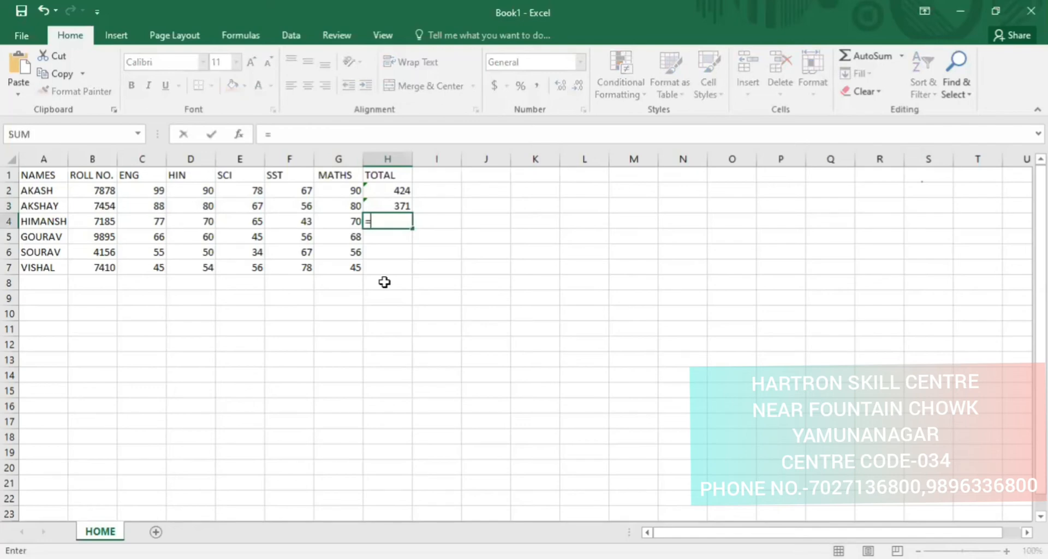
type("SUM(C4:")
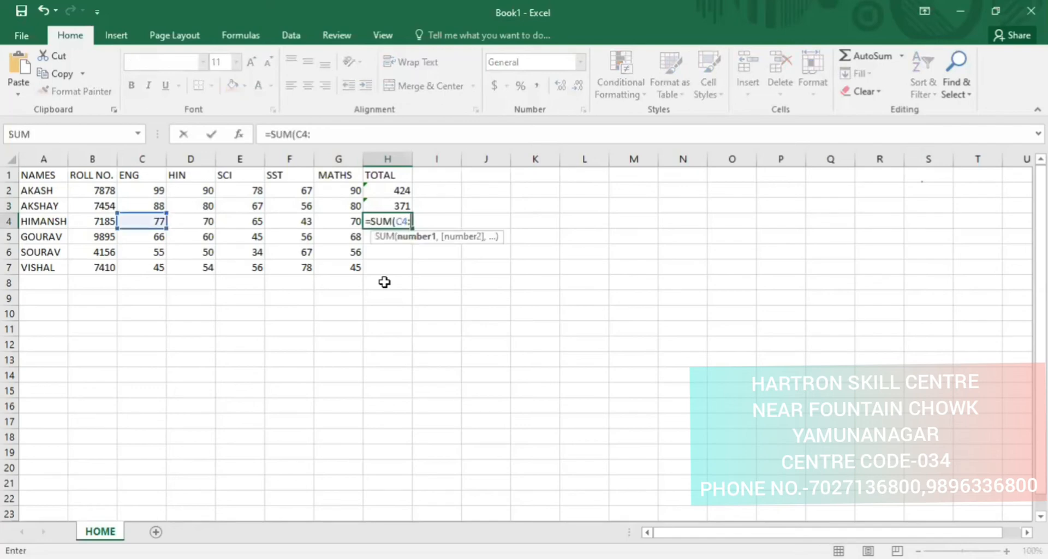
type("G4)")
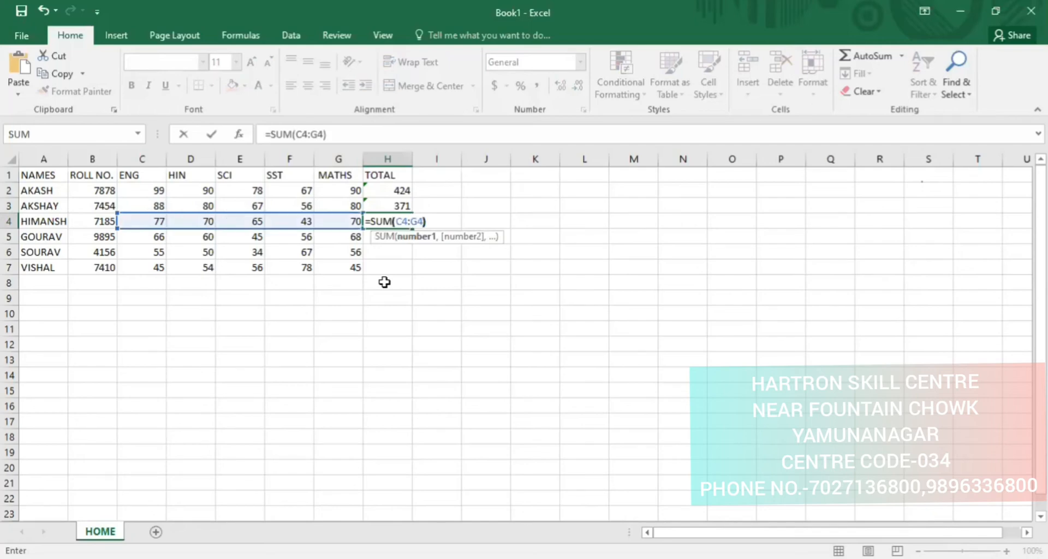
key("Return")
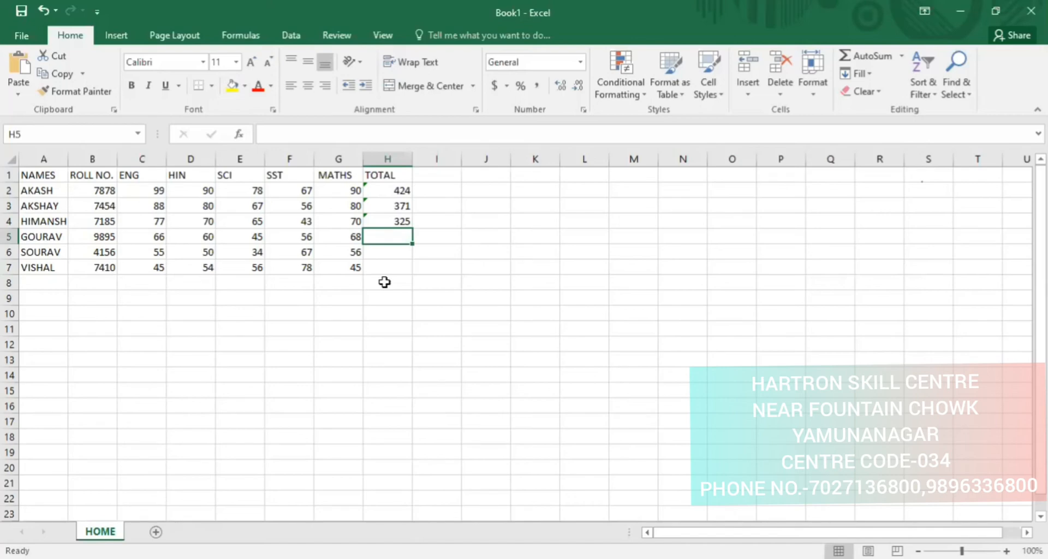
Fill the SUM formula from H4 down through H7, undo the fill and repeat it for the remaining students.
left_click(397, 223)
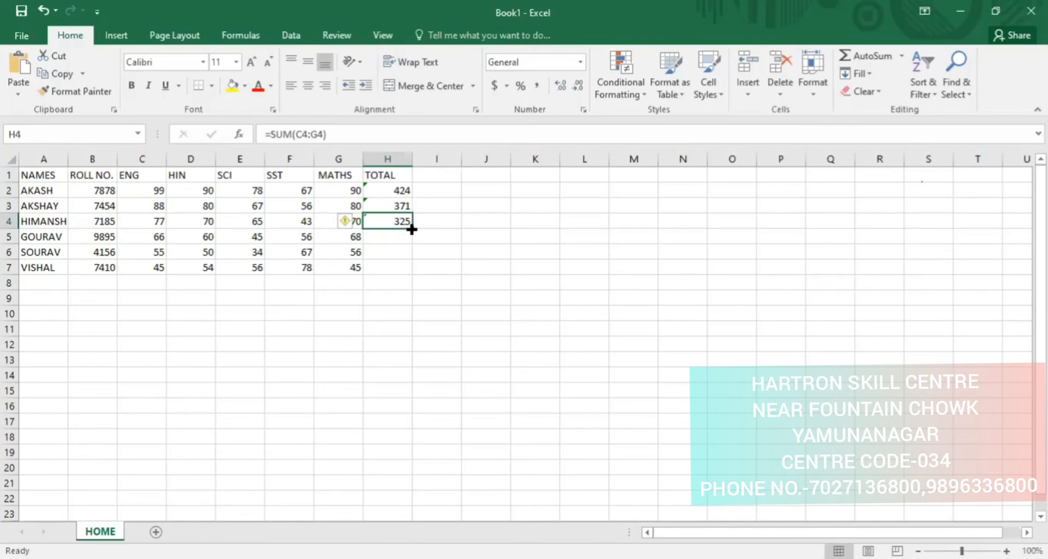
left_click_drag(411, 229, 413, 272)
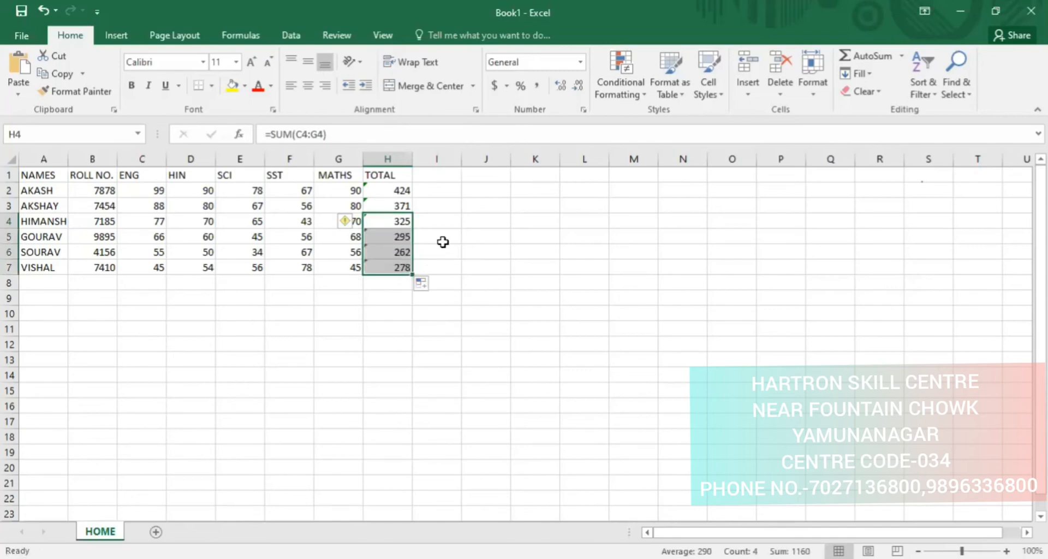
key("ctrl+z")
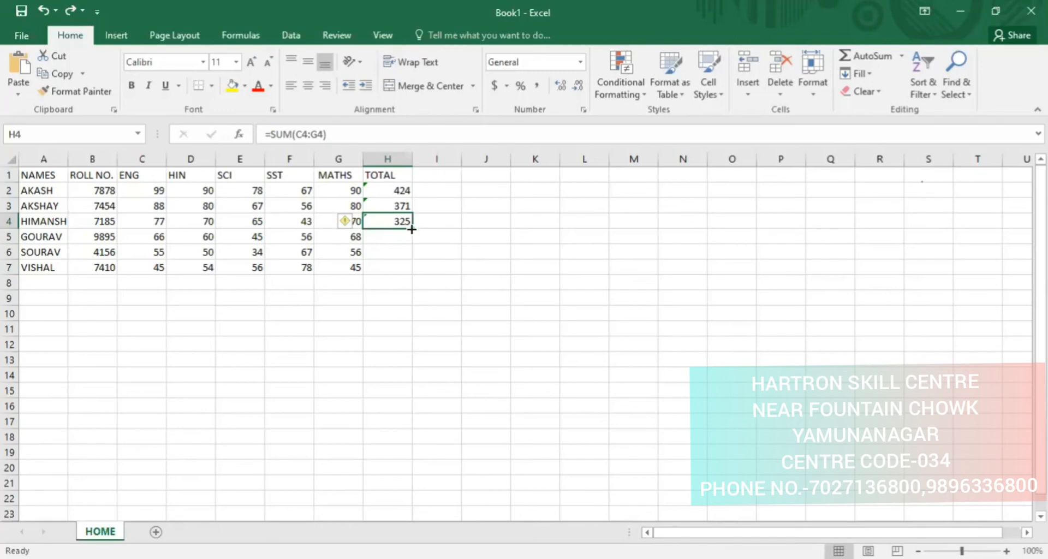
left_click_drag(413, 231, 411, 275)
left_click(458, 265)
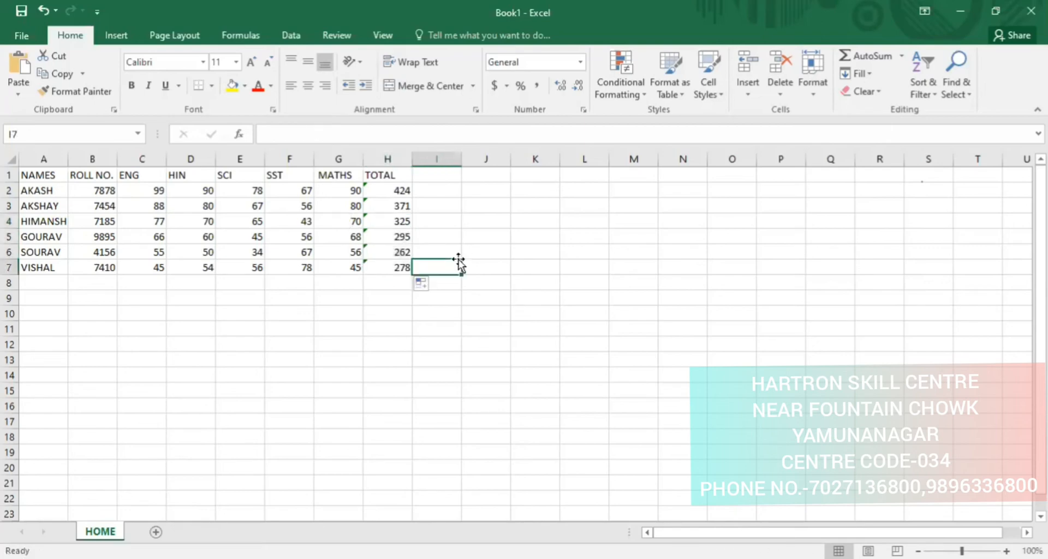
Enter the note "SUM =TOTAL MARKS ARE COUNTED" in cell J1.
key("Left")
key("Right")
key("Right")
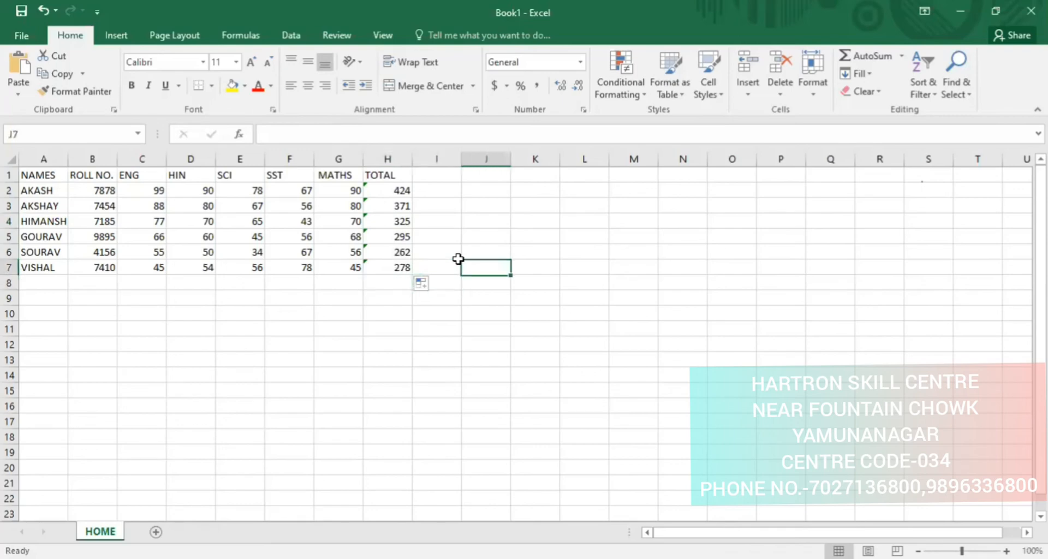
key("Up")
key("Up")
key("Up")
key("Up")
key("Up")
key("Up")
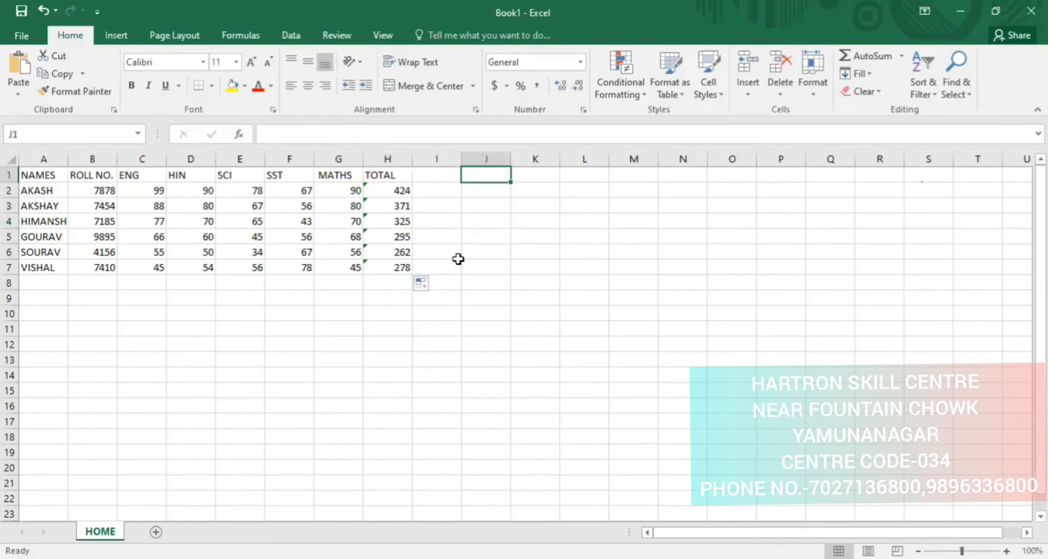
type("SUM")
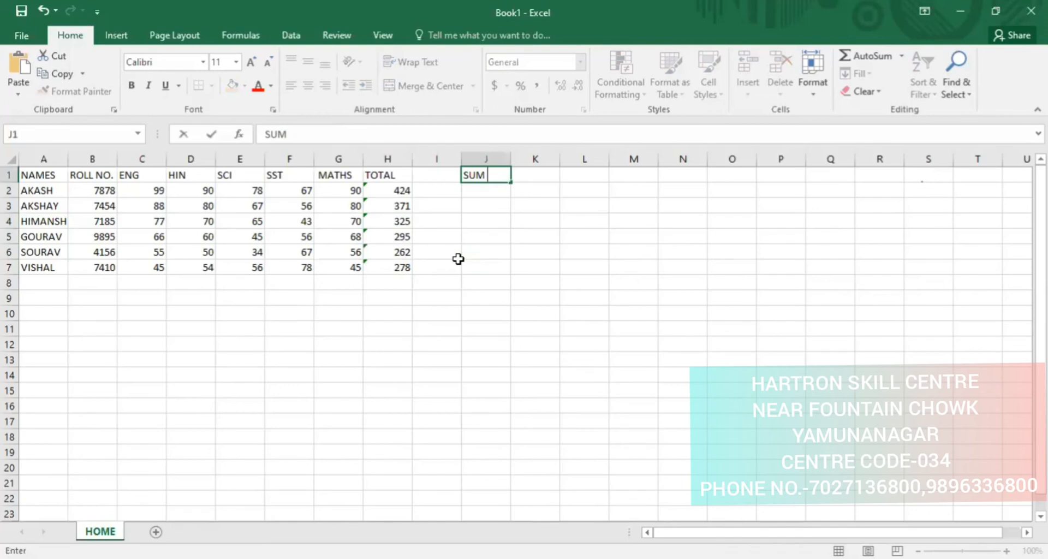
type(" =TOTAL M")
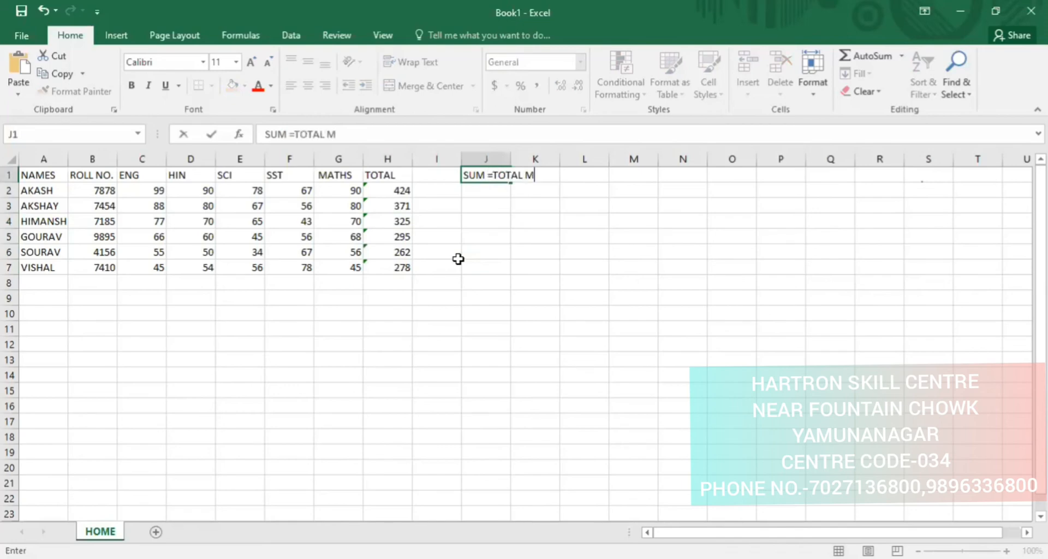
type("ARKS ARE COU")
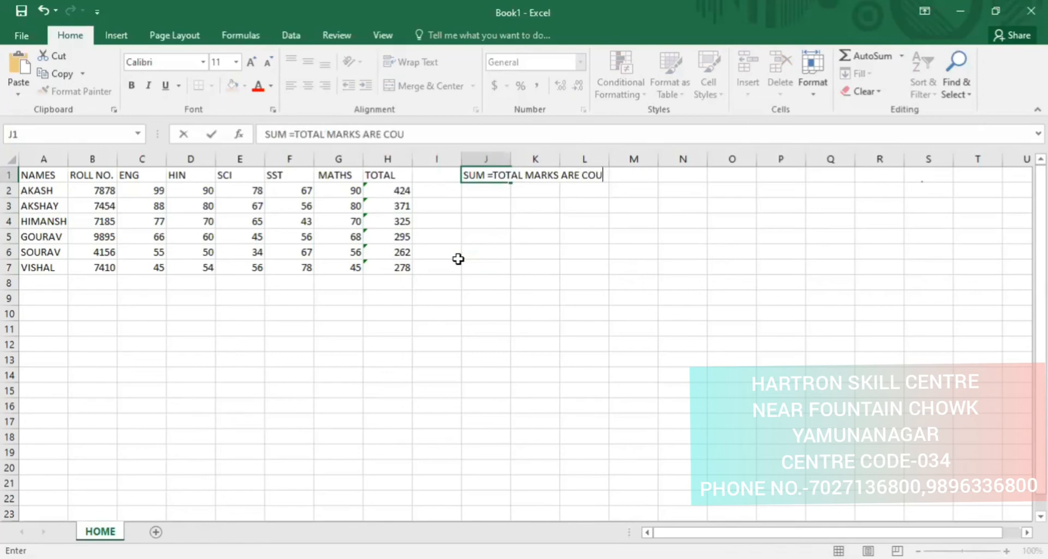
type("NTED")
key("Return")
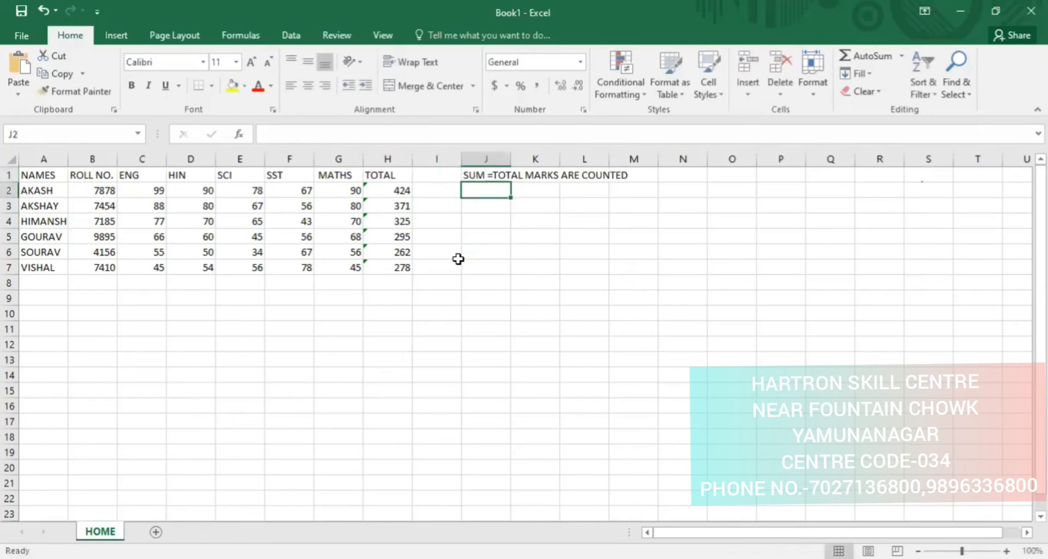
Enter the note "MAX = MAXIMUM MARKS ARE SELECTED AUTOMATICALLY" in cell J2.
type("MA")
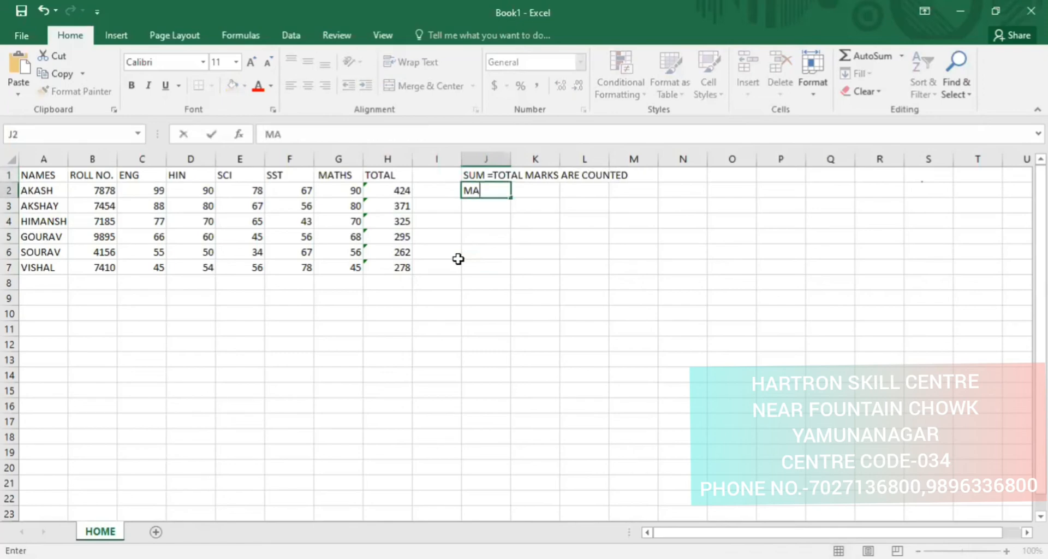
type("X = MAXIMUN")
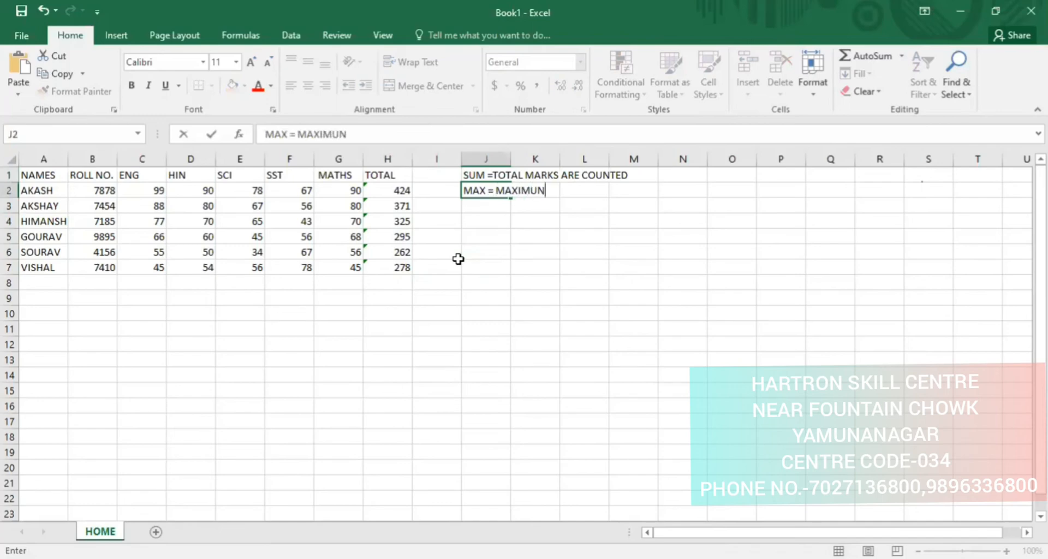
key("BackSpace")
type("M MARKS ARE SE")
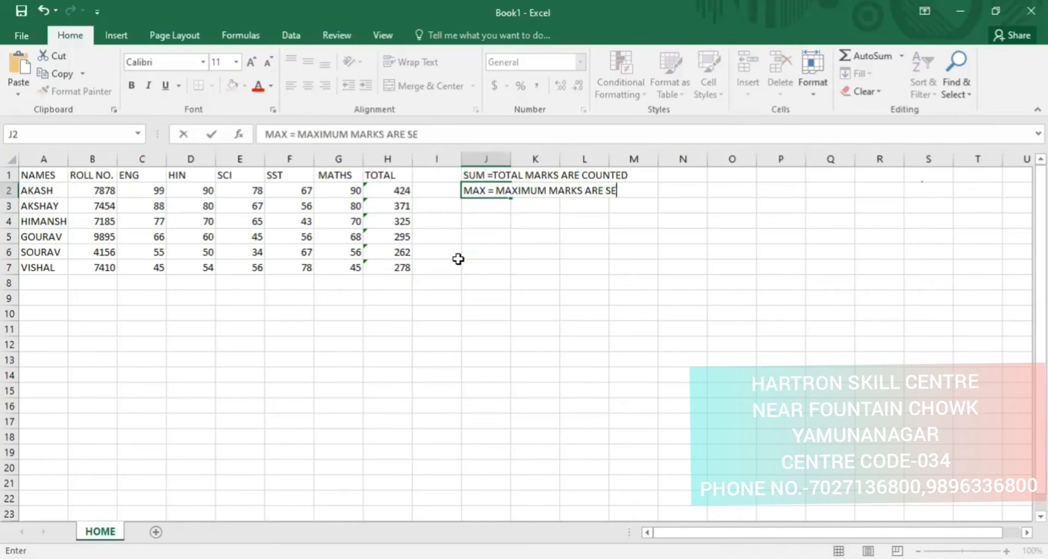
type("LECTED AUR")
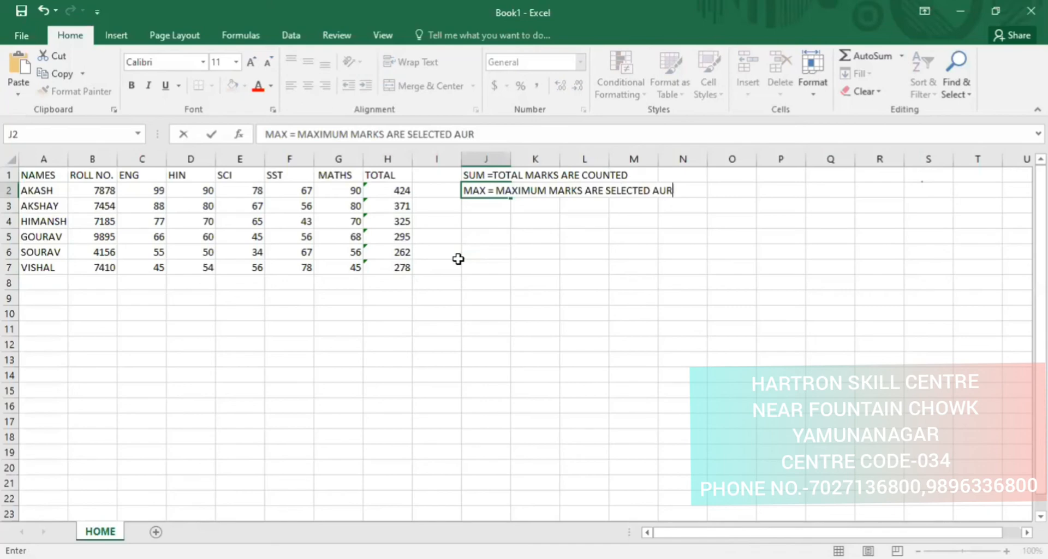
key("BackSpace")
type("TOMATICALLY")
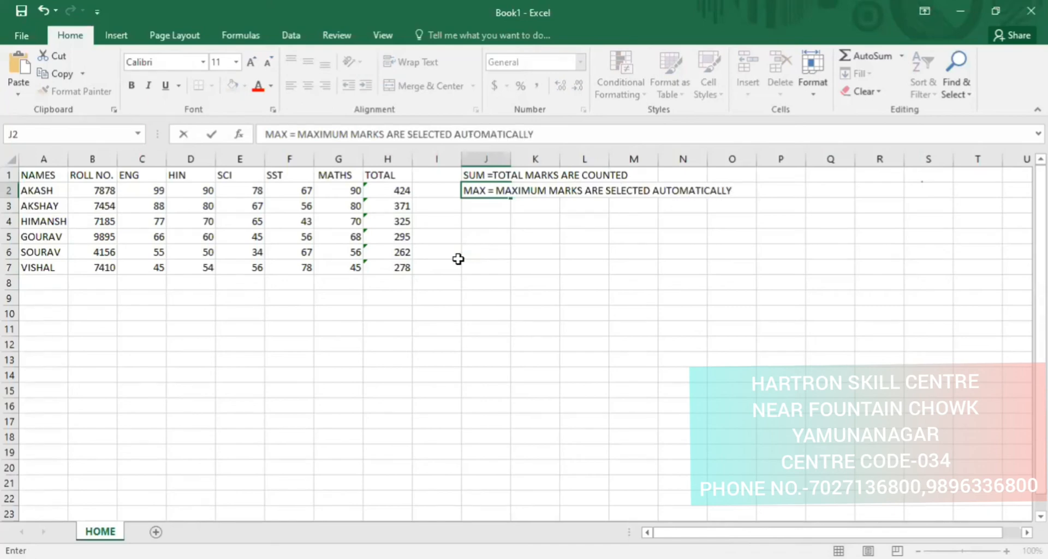
key("Return")
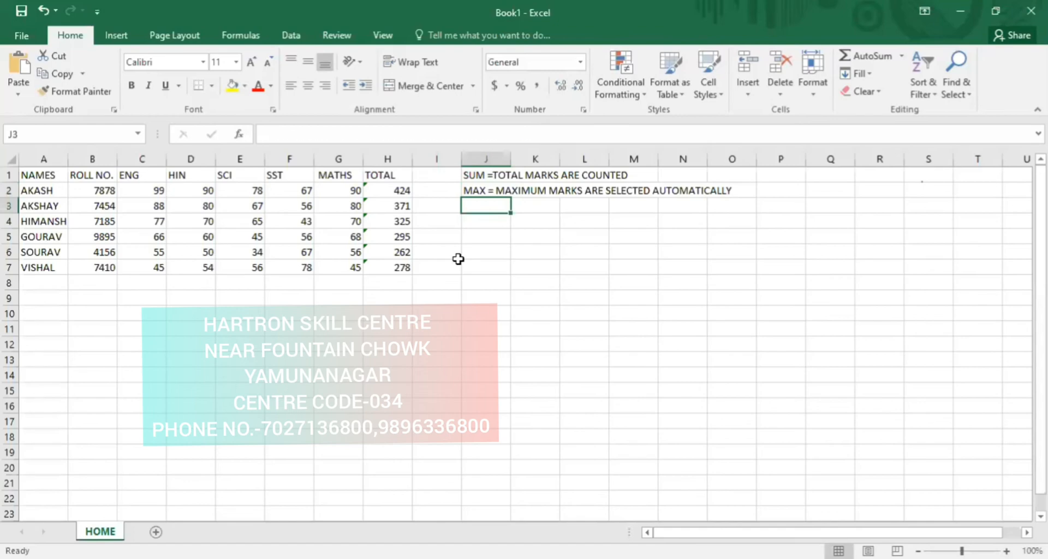
Enter the note "MIN= MINIMUM MARKS ARE SELECTED AUTOMATICALLY" in cell J3.
type("MIN")
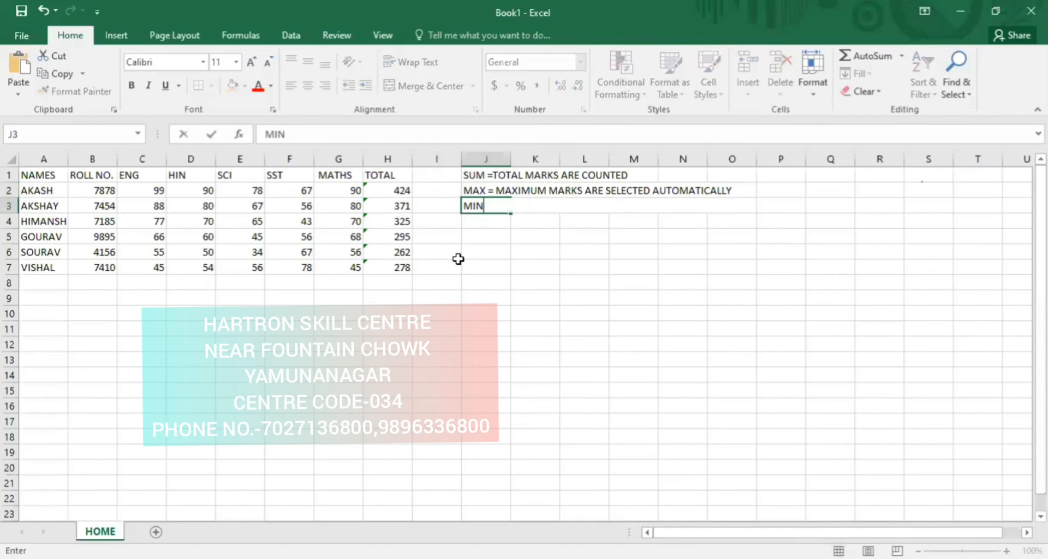
type("= MINIM")
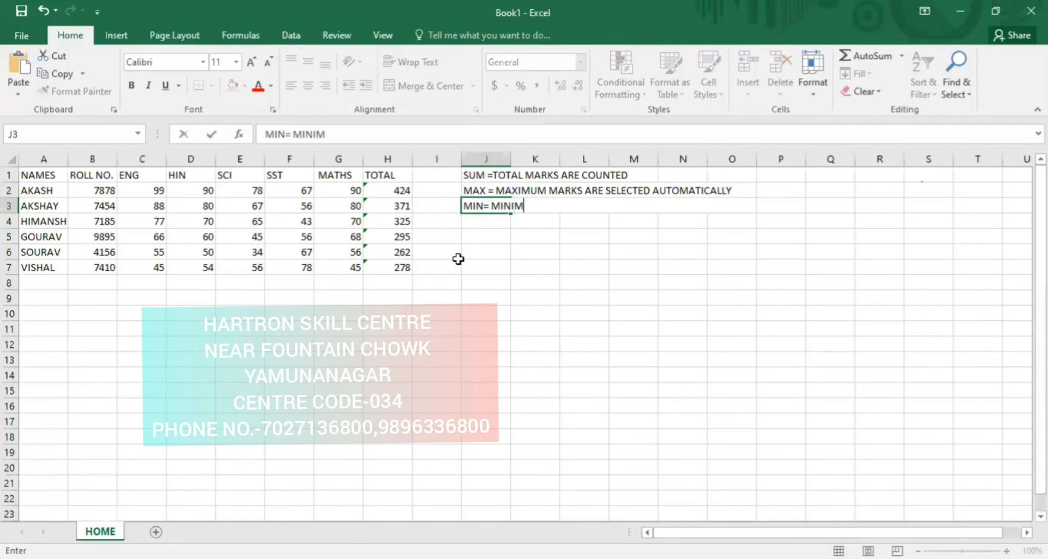
type("UM MAKRKS ")
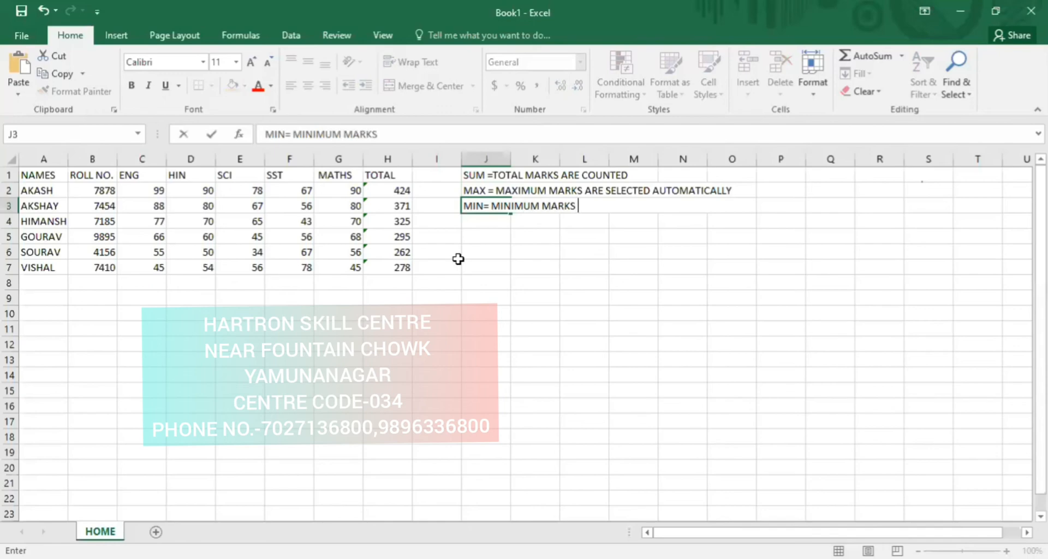
type("ARE SELEC")
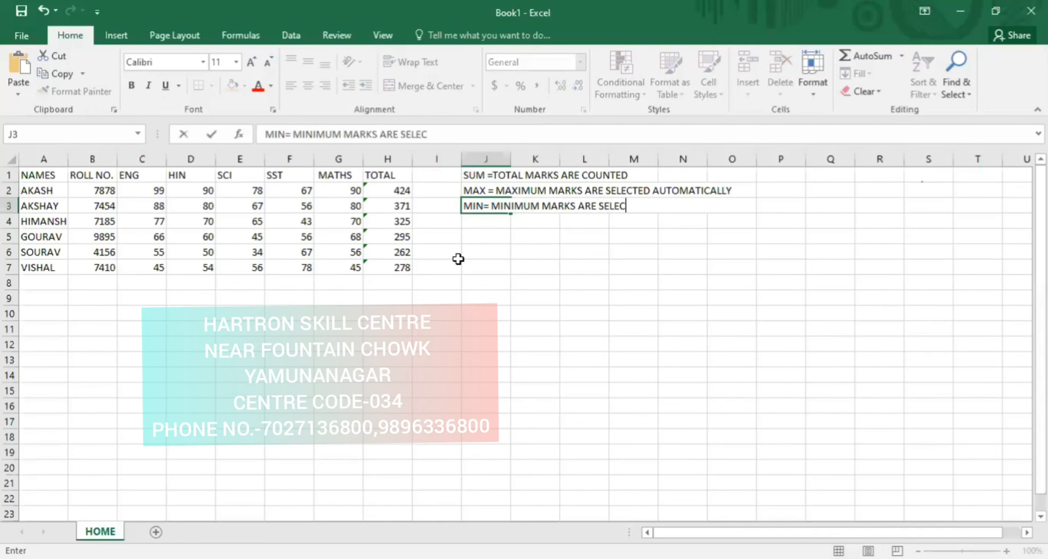
type("TED AUTOMATICL")
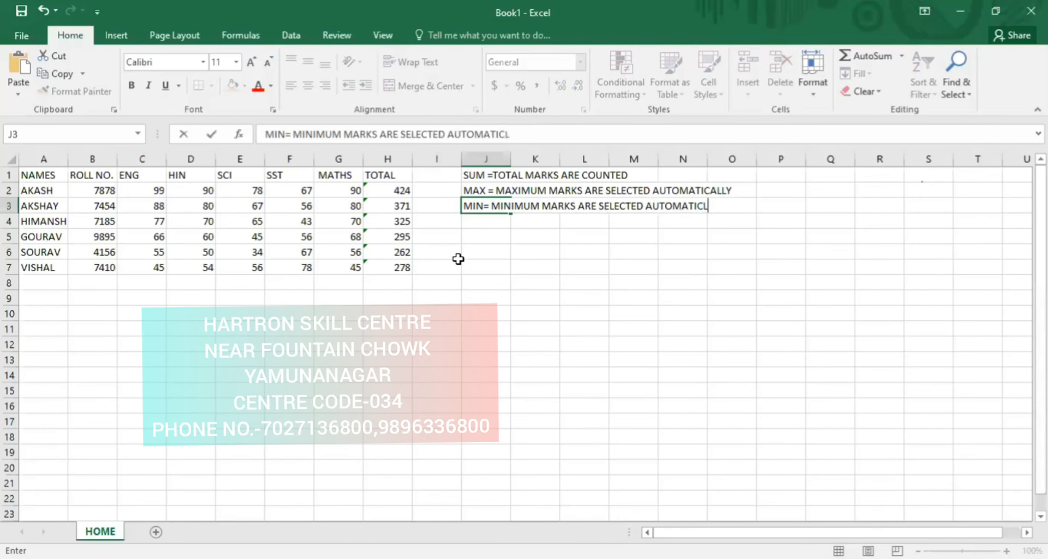
key("BackSpace")
type("ALL")
key("BackSpace")
key("BackSpace")
type("LLY")
key("Return")
Enter a MAX formula in cell H8 that evaluates the students' totals in H2:H7.
key("Down")
key("Down")
key("Left")
key("Left")
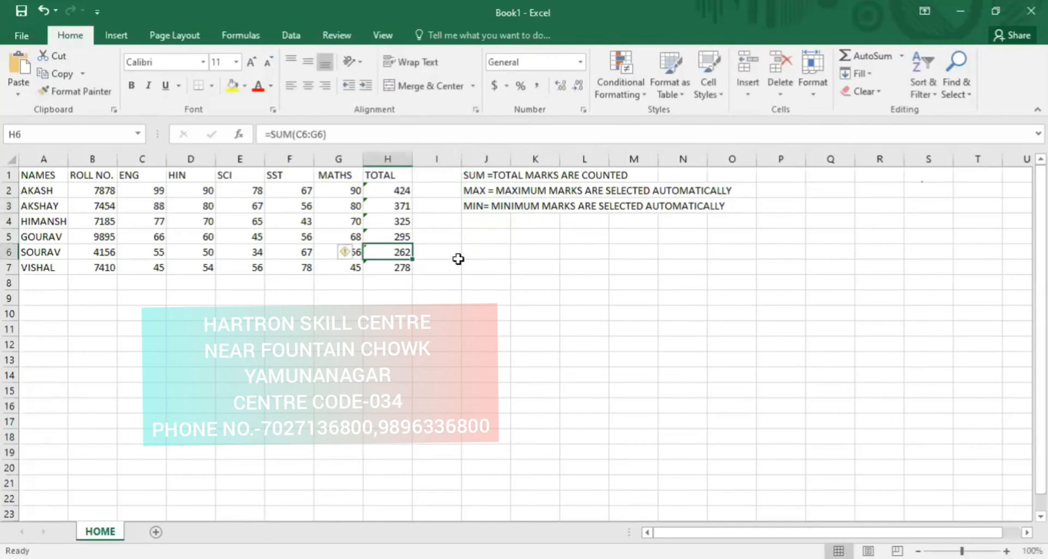
key("Down")
key("Down")
type("=")
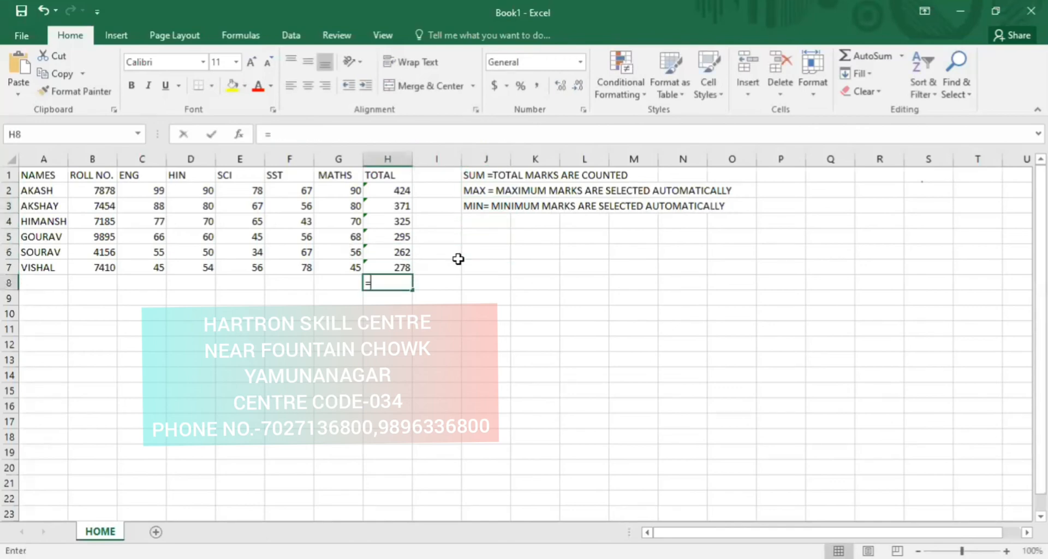
type("MAX")
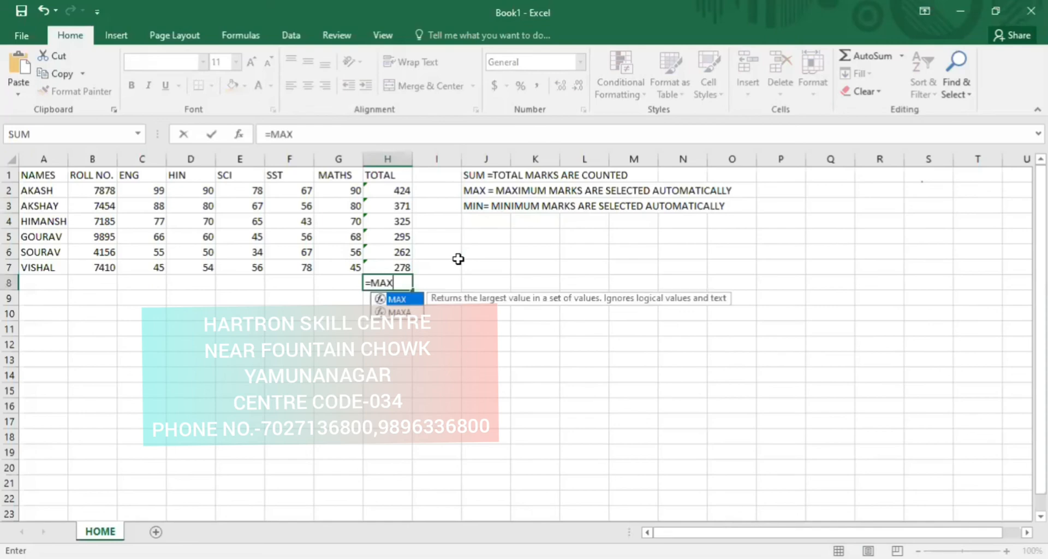
type("(")
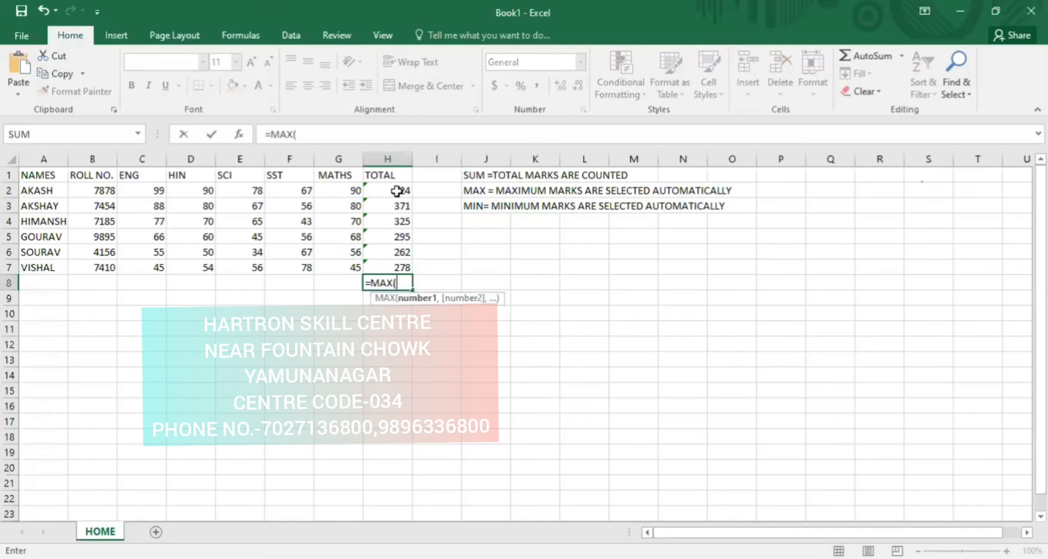
left_click(397, 189)
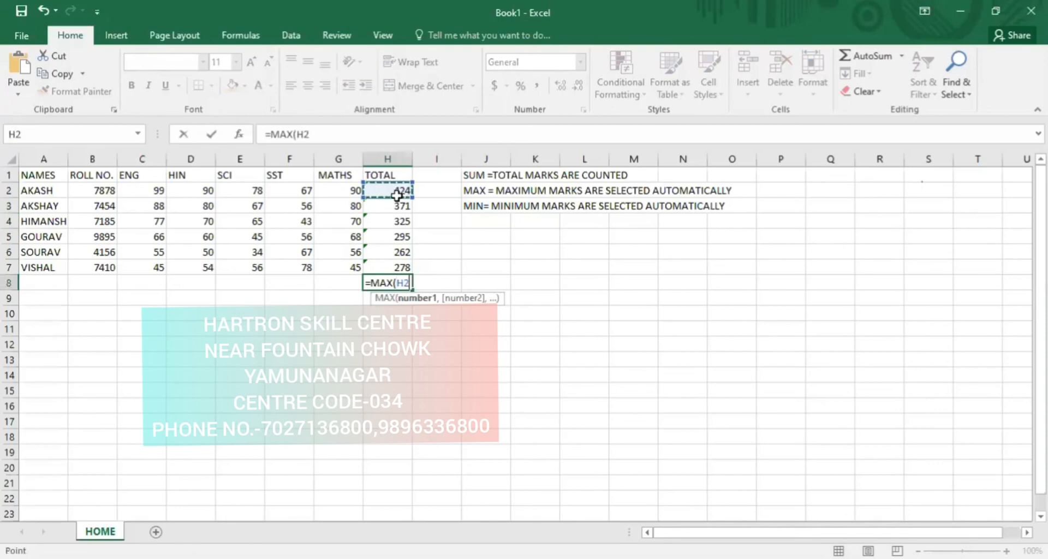
left_click_drag(397, 196, 396, 264)
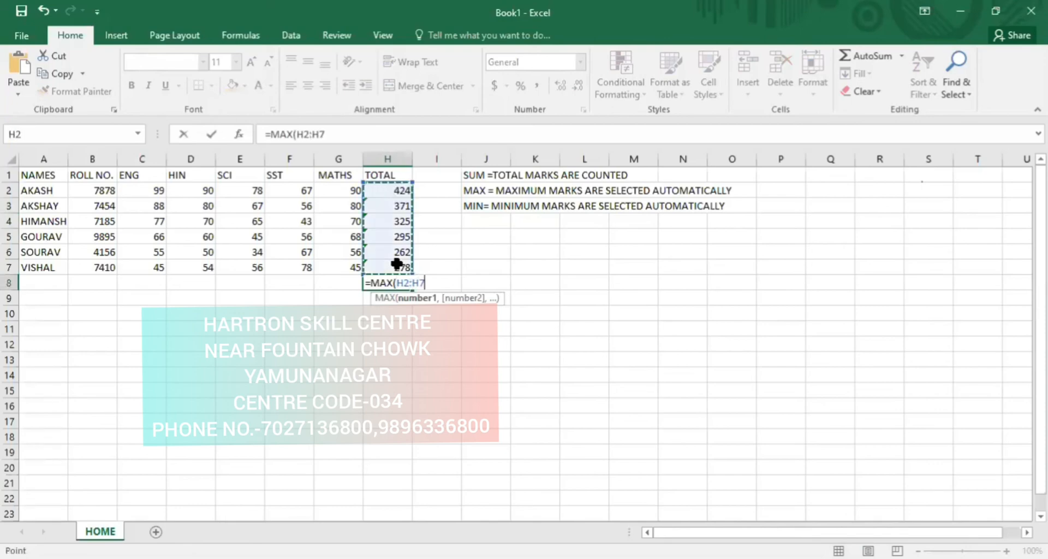
key("Return")
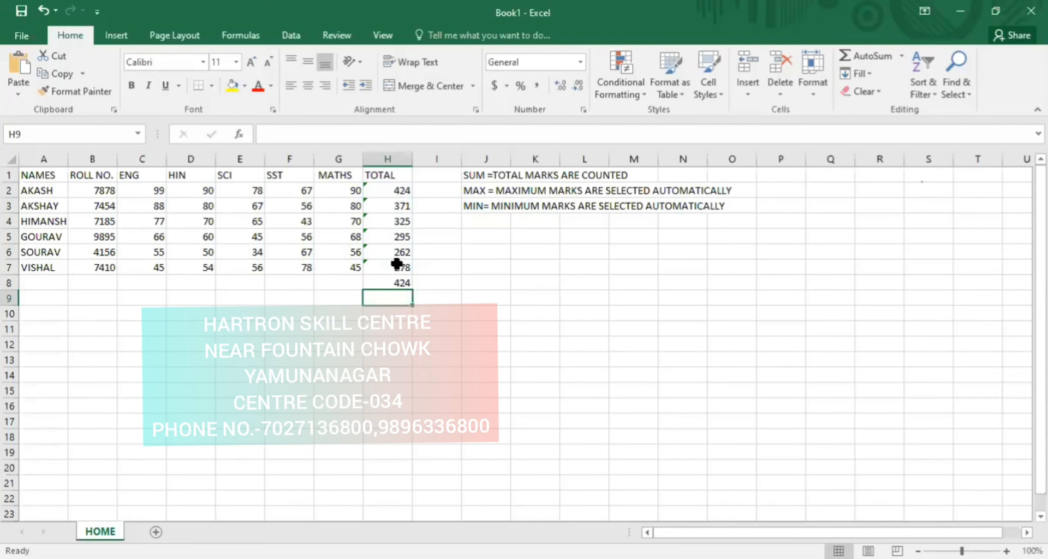
Enter a MIN formula in cell H9 that evaluates the students' totals in H2:H7.
type("=")
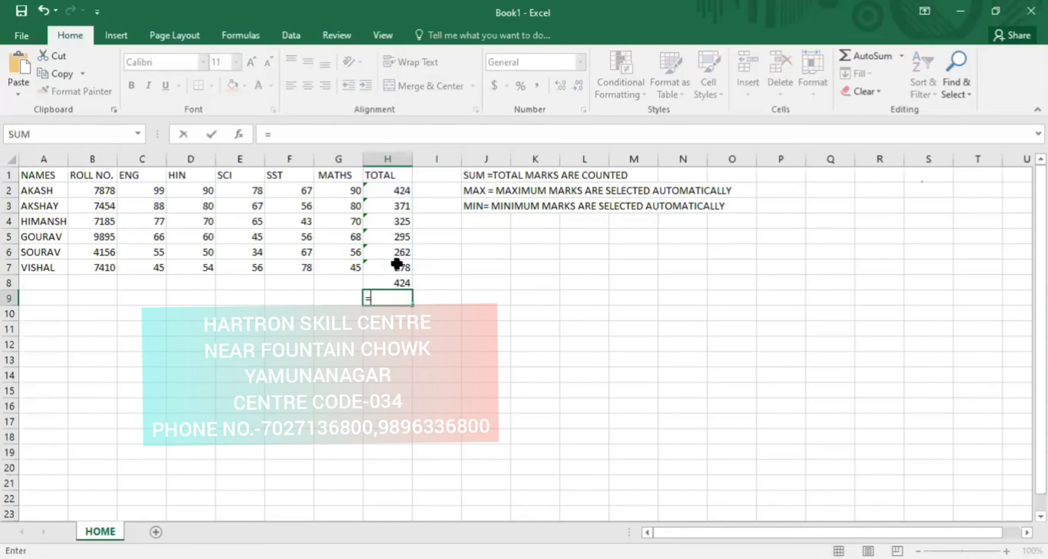
type("MIN")
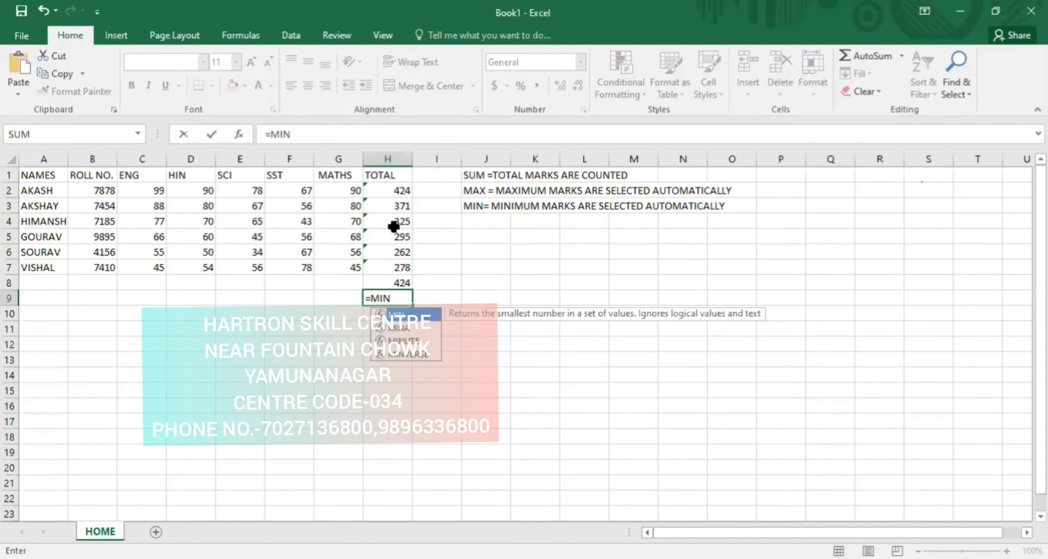
type("(")
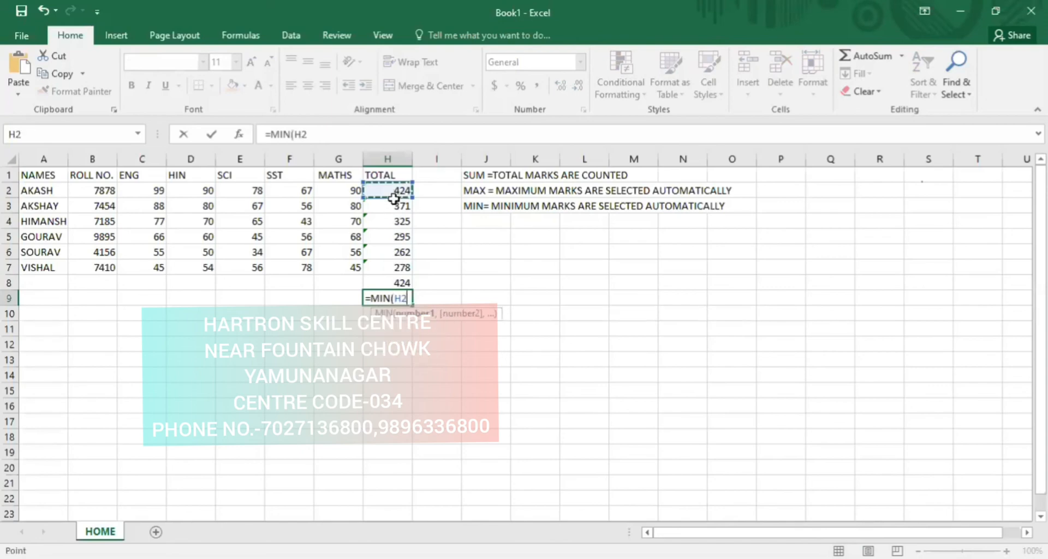
left_click_drag(395, 198, 393, 251)
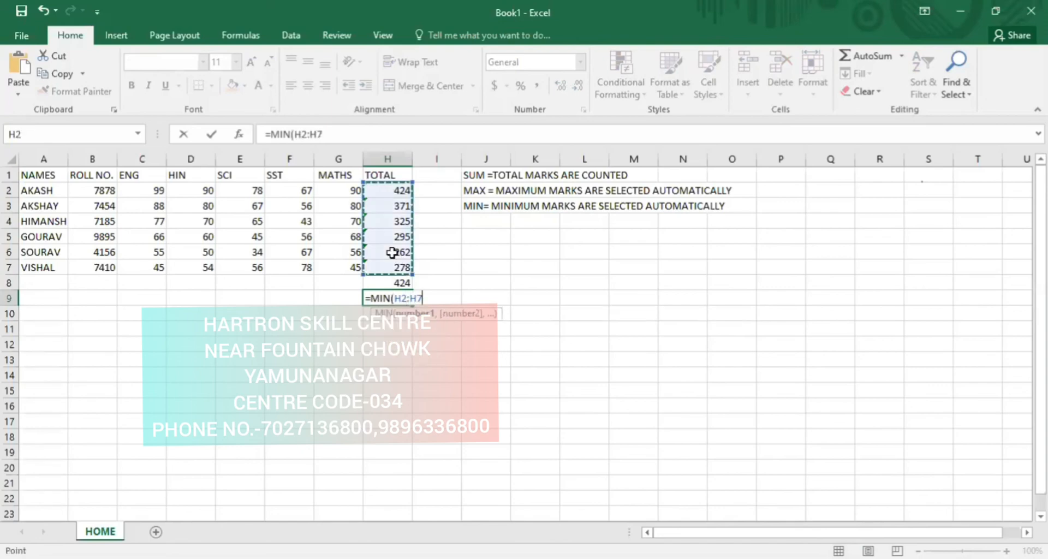
type(")")
key("Return")
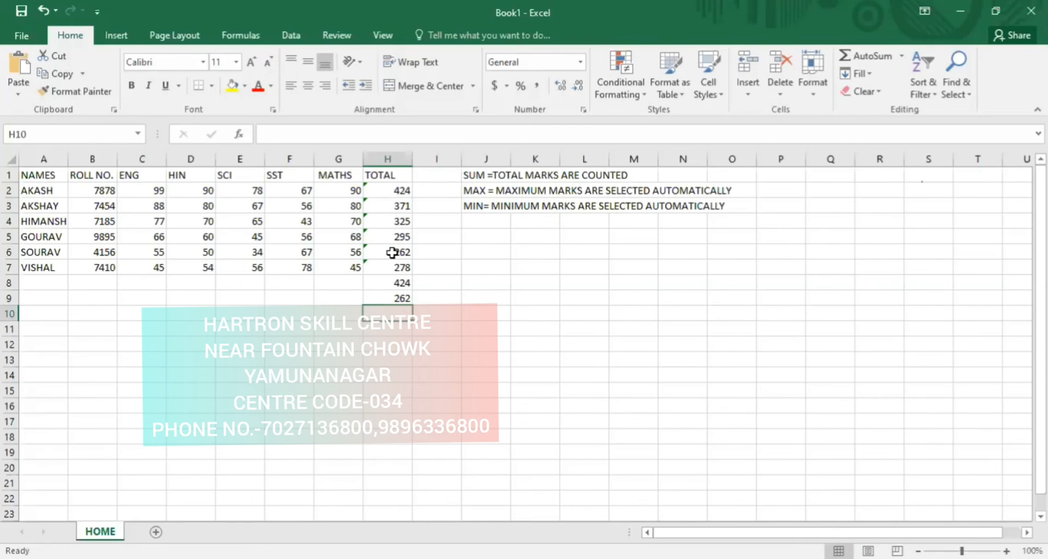
left_click(497, 255)
left_click(410, 193)
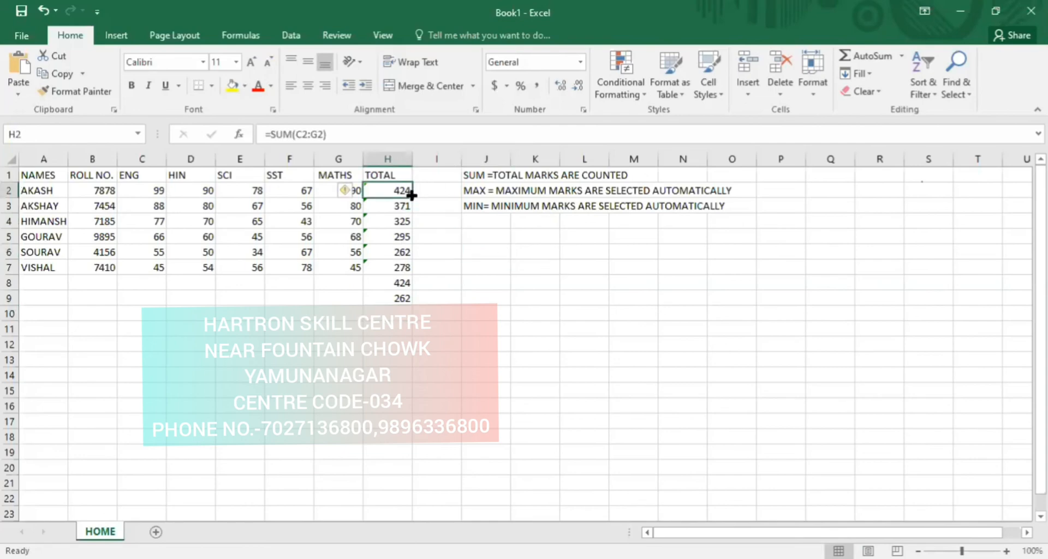
left_click(512, 239)
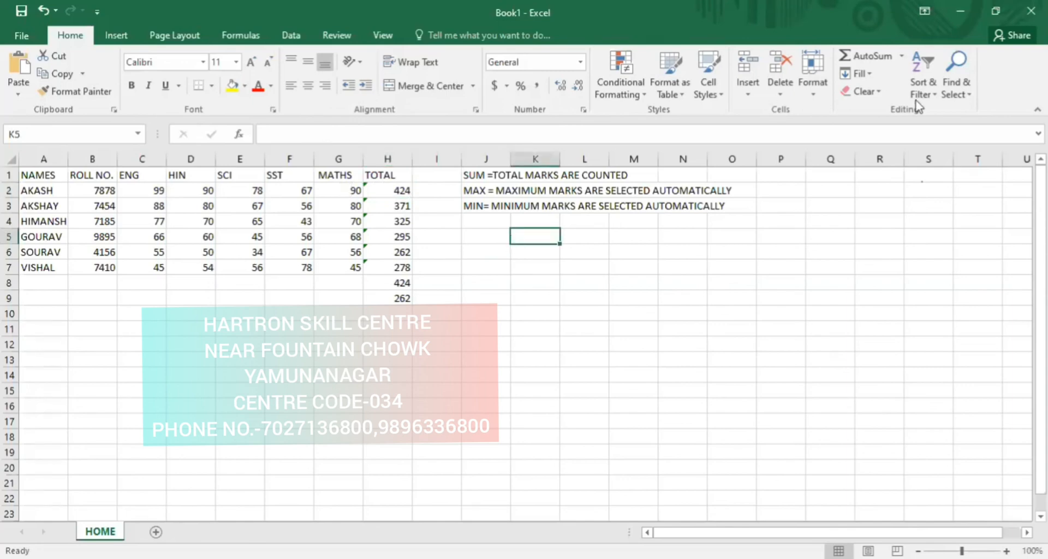
left_click(863, 57)
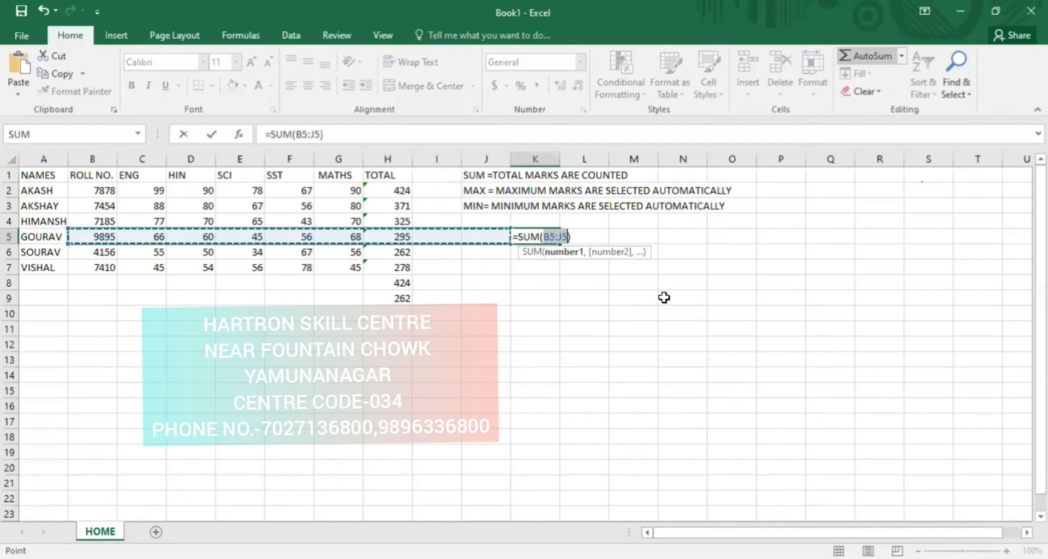
type("C5\\\\\\")
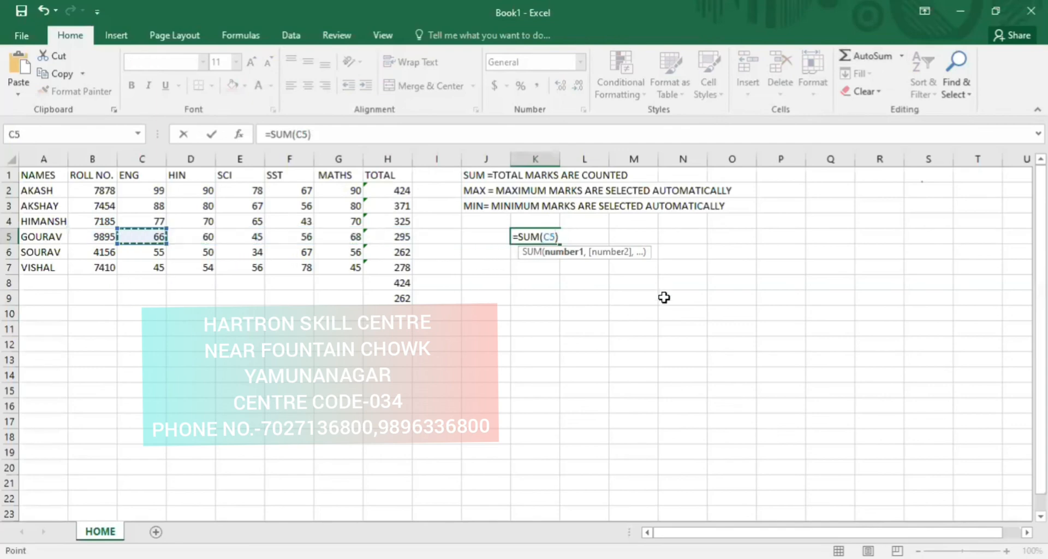
key("BackSpace")
key("BackSpace")
key("BackSpace")
key("BackSpace")
key("BackSpace")
key("BackSpace")
key("BackSpace")
key("BackSpace")
key("BackSpace")
key("BackSpace")
key("BackSpace")
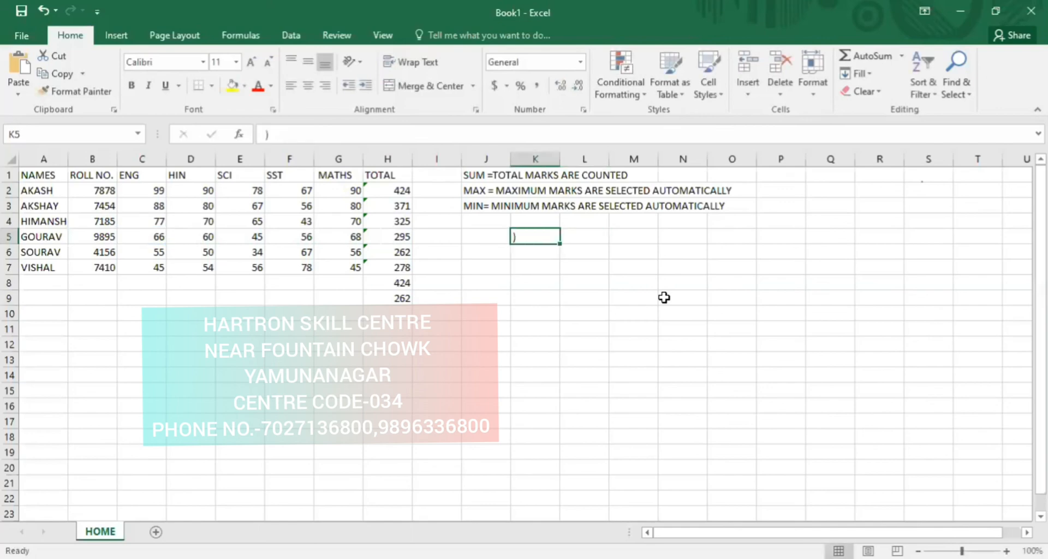
Insert an AutoSum formula in cell K5 that adds up the totals in H2:H7.
left_click(901, 56)
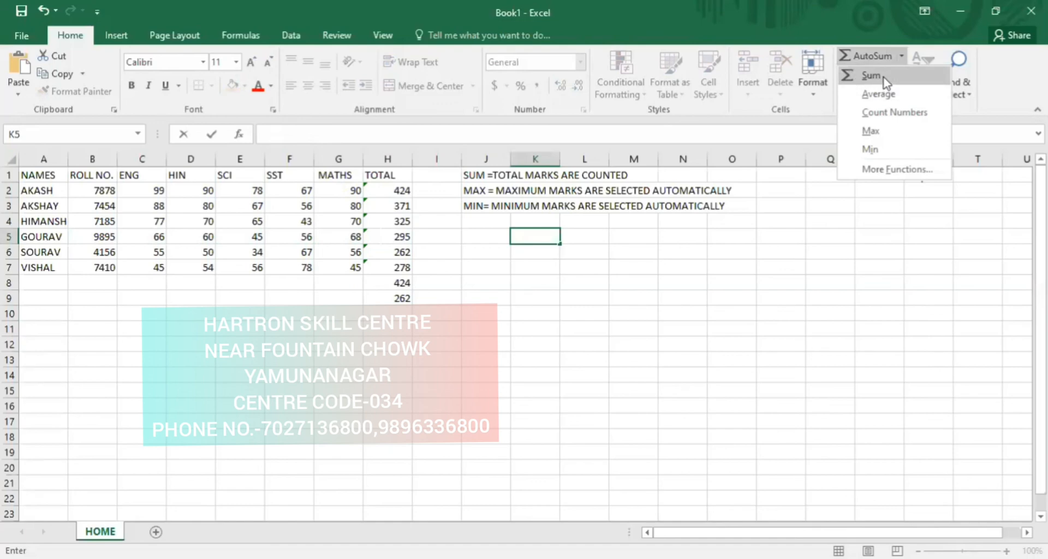
left_click(884, 78)
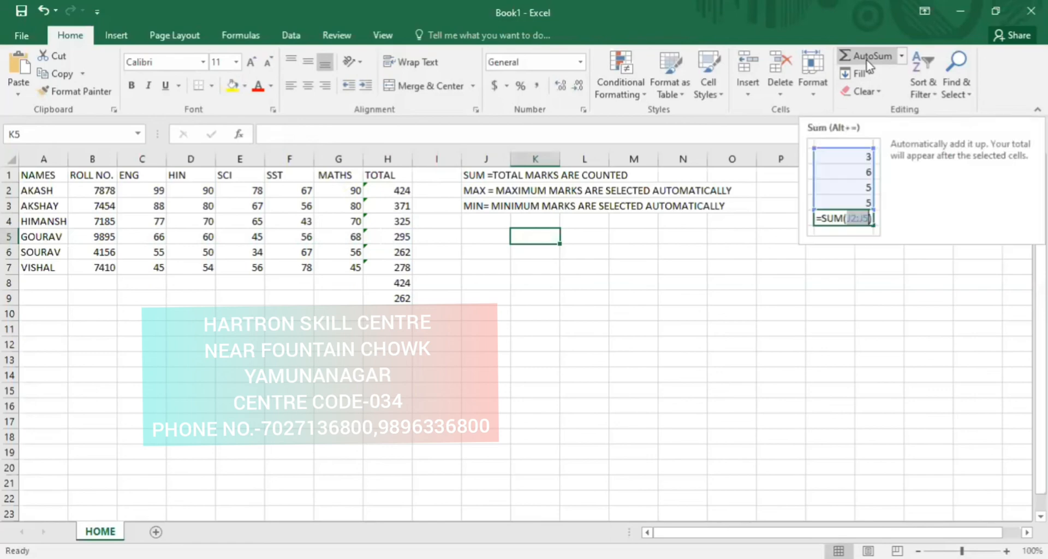
left_click(867, 61)
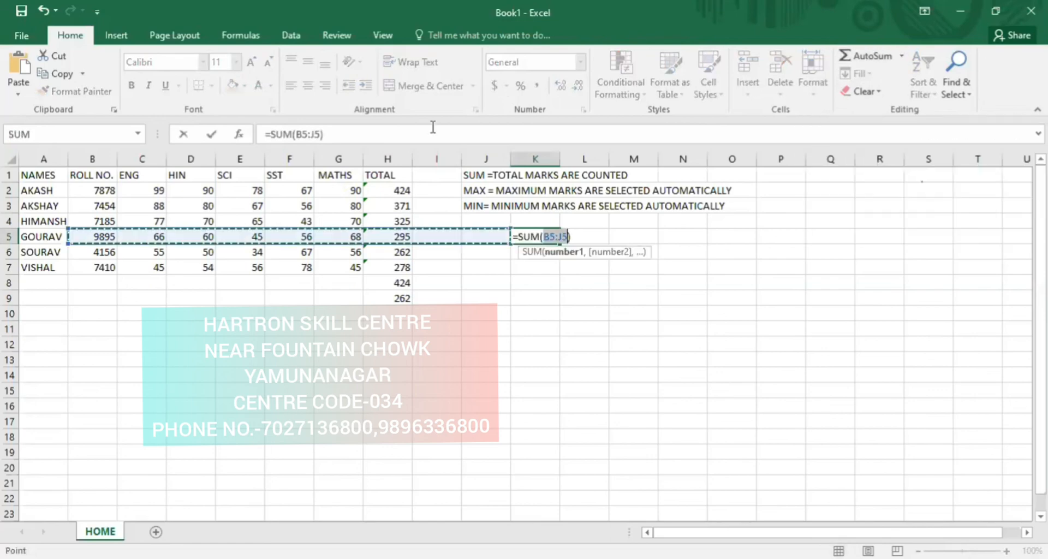
left_click(154, 191)
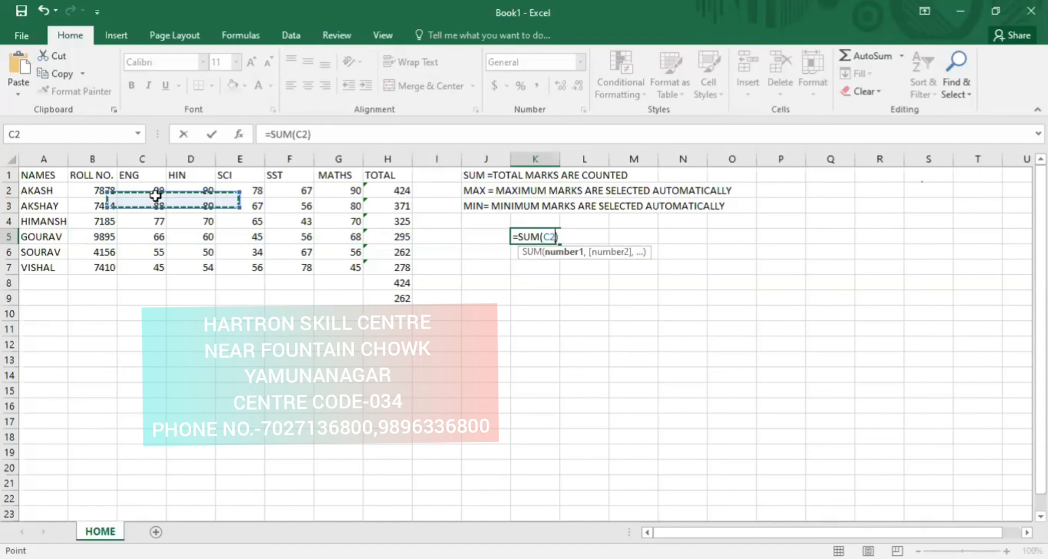
left_click_drag(155, 195, 350, 267)
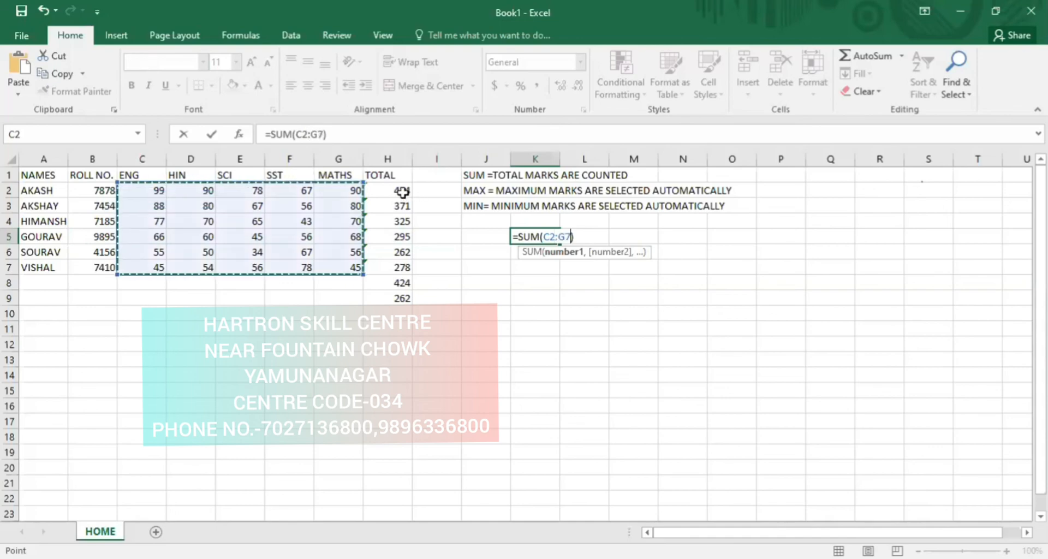
left_click_drag(402, 193, 401, 261)
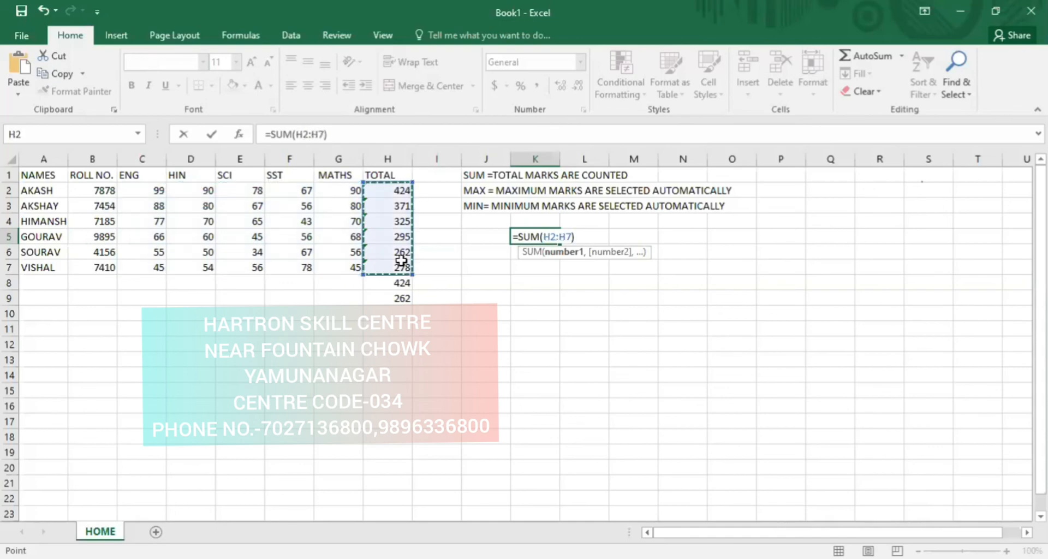
key("Return")
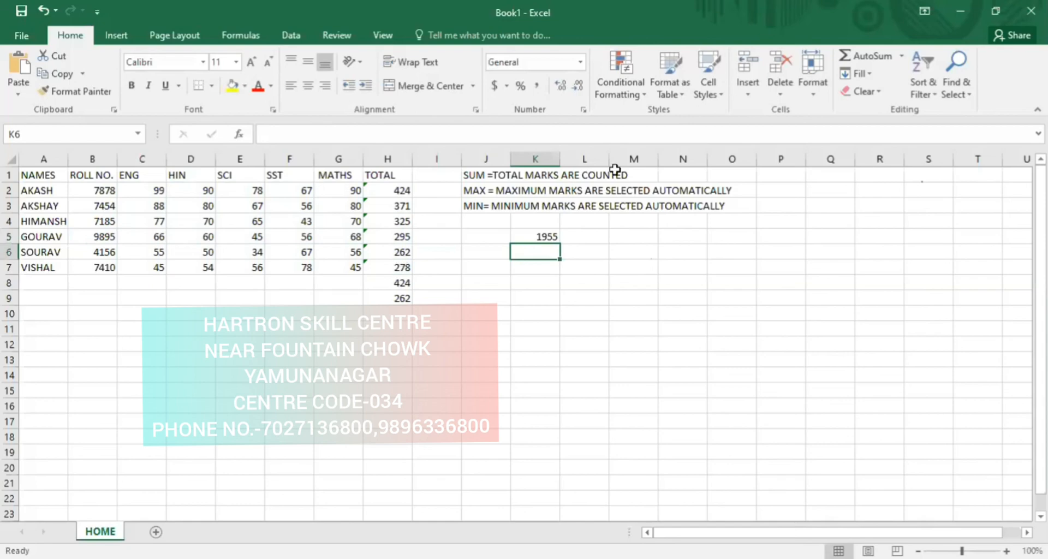
Insert AutoSum's Max function in cell K6 and its Min function in K7, both evaluating the students' totals.
left_click(902, 57)
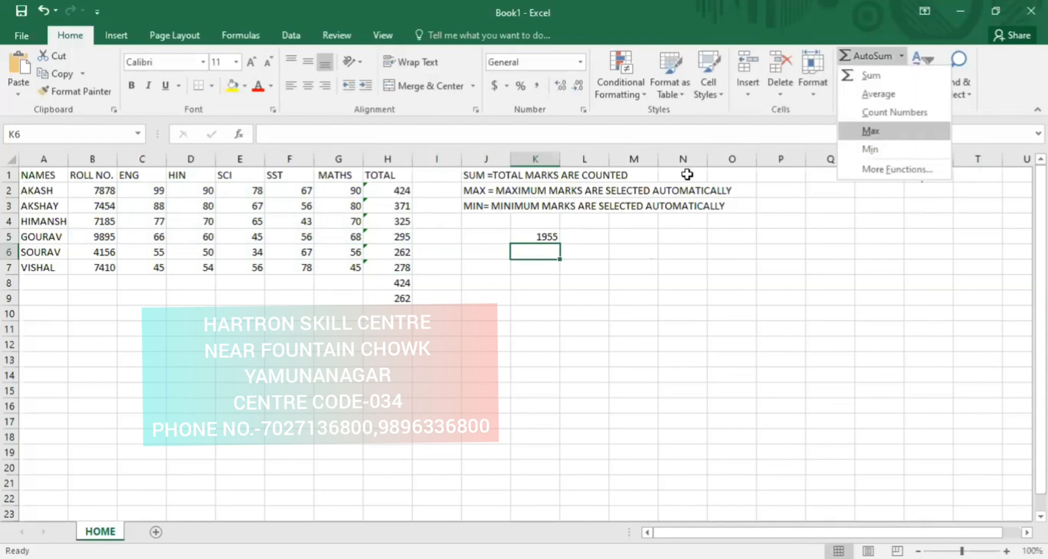
left_click(869, 133)
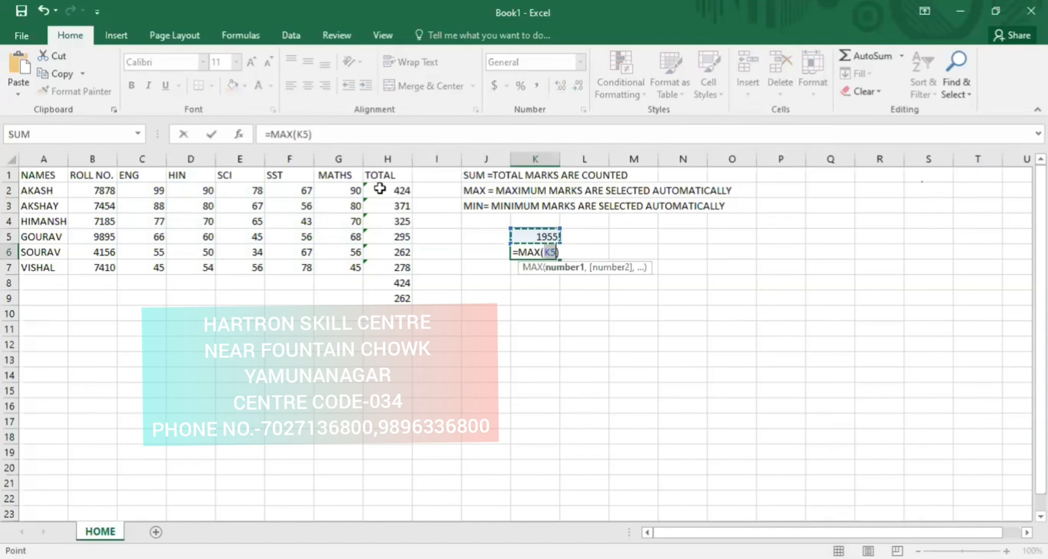
key("Return")
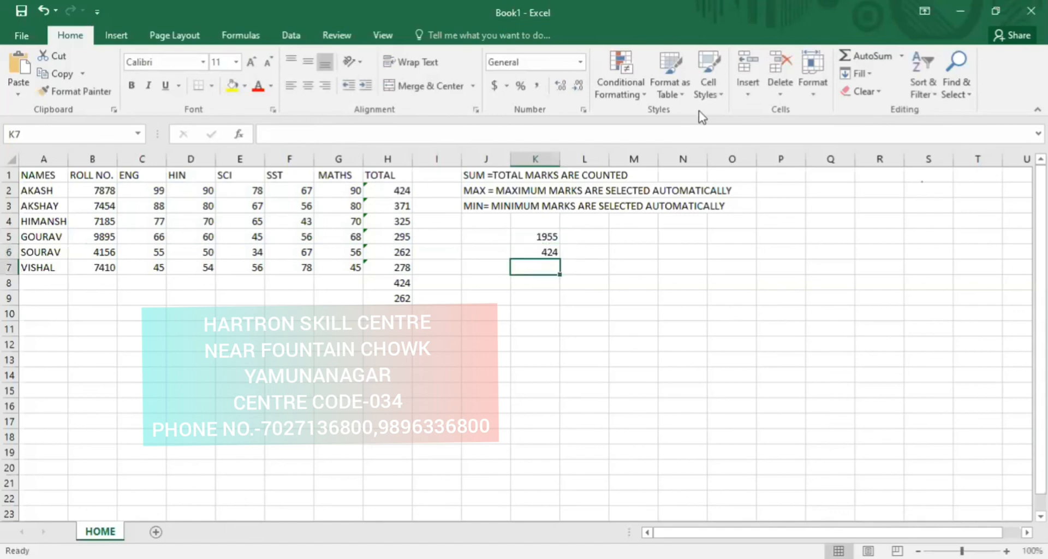
left_click(901, 56)
left_click(872, 156)
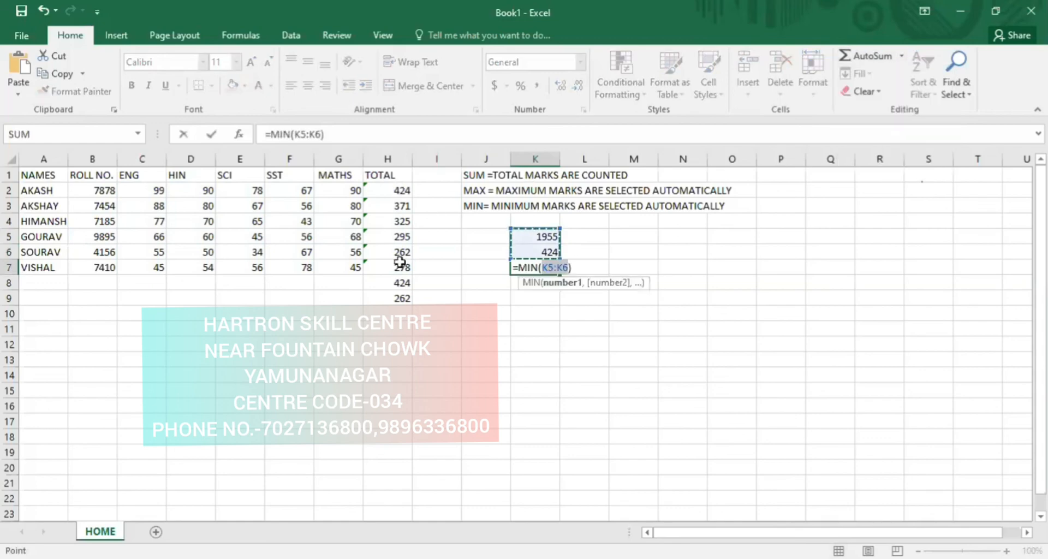
key("Return")
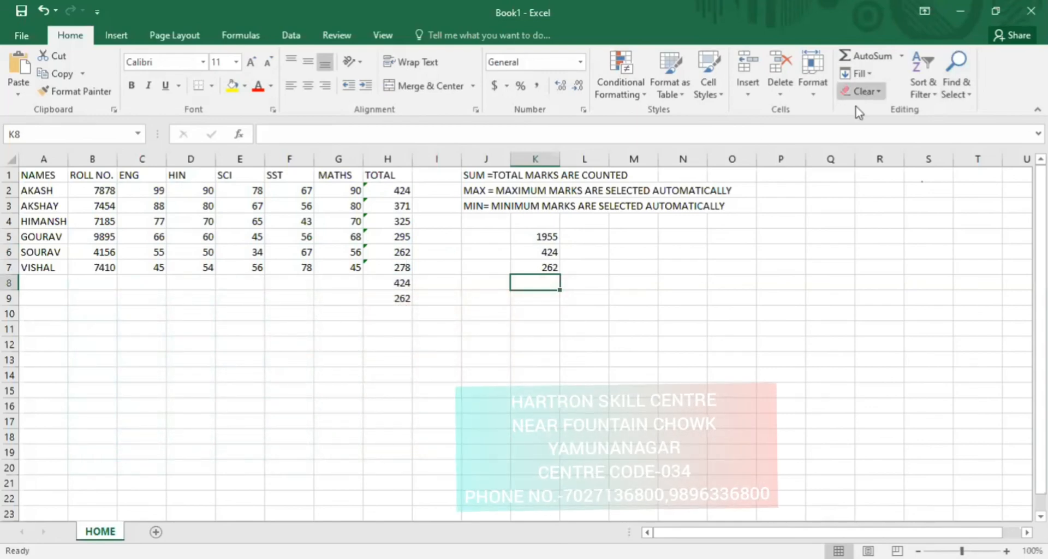
Clear the contents and formats of cells K5 through K8.
left_click(861, 92)
left_click(877, 111)
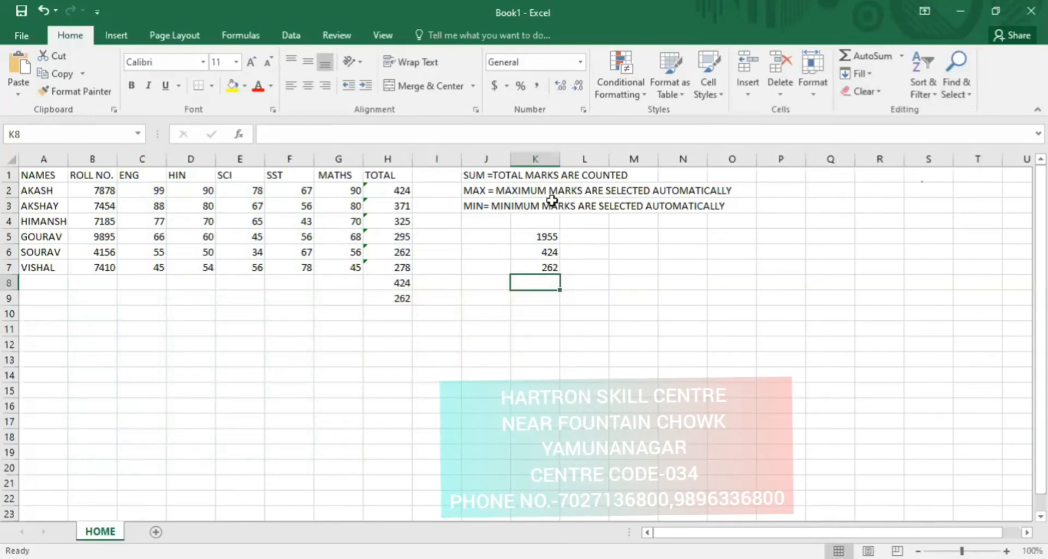
left_click(522, 245)
left_click_drag(523, 245, 524, 282)
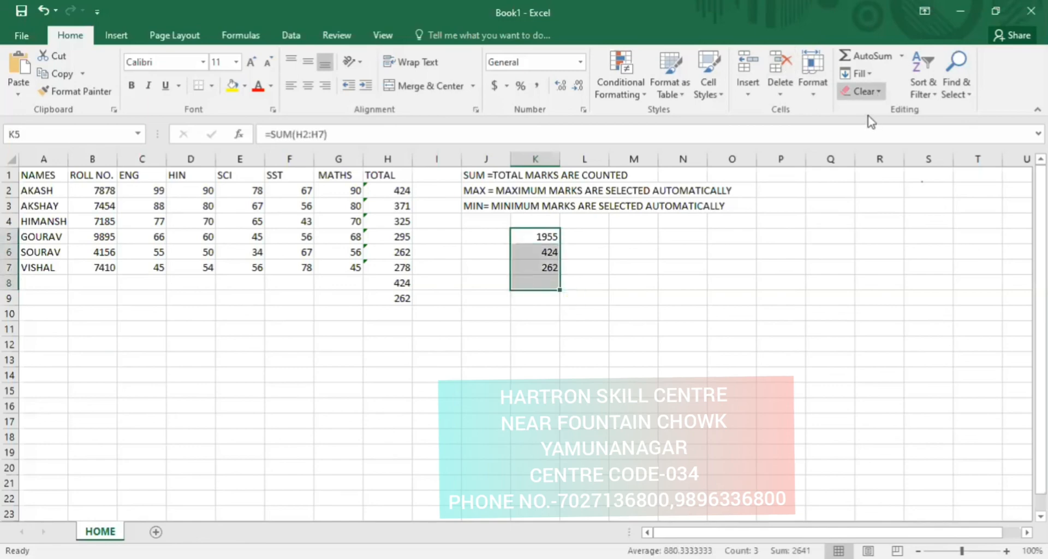
key("Delete")
left_click(874, 92)
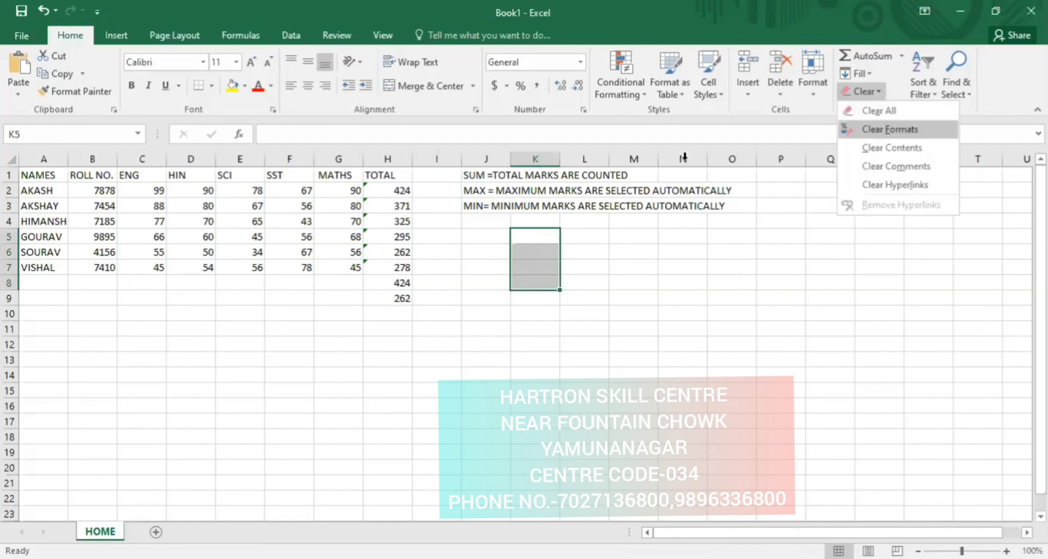
left_click(866, 131)
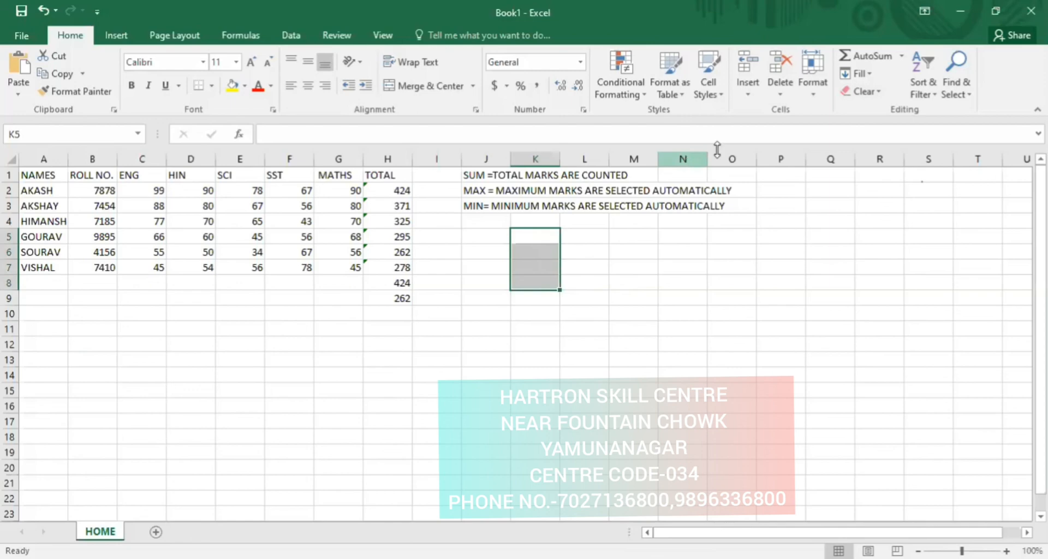
Search the selected cells for a student's name with Find.
left_click(952, 96)
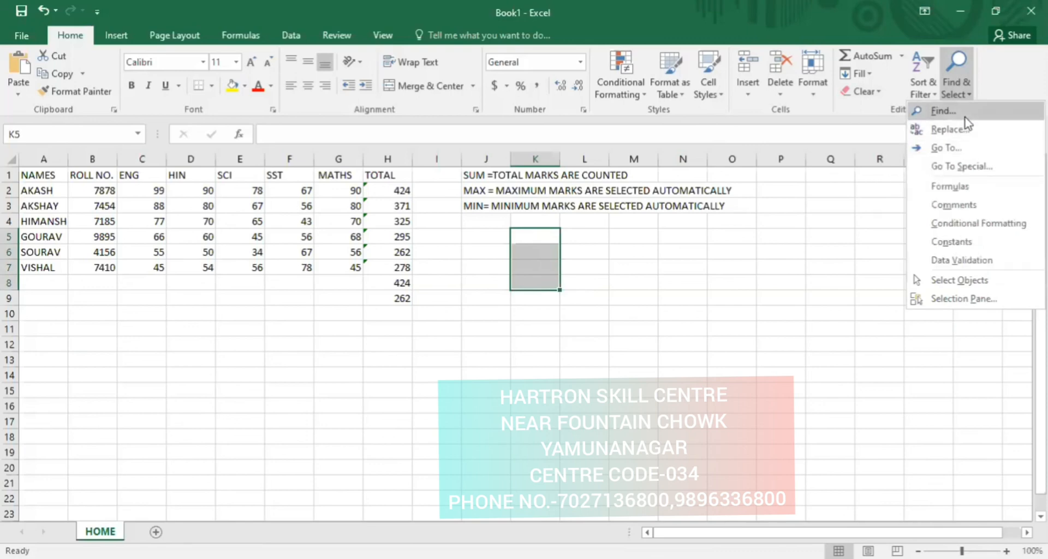
left_click(965, 118)
key("Return")
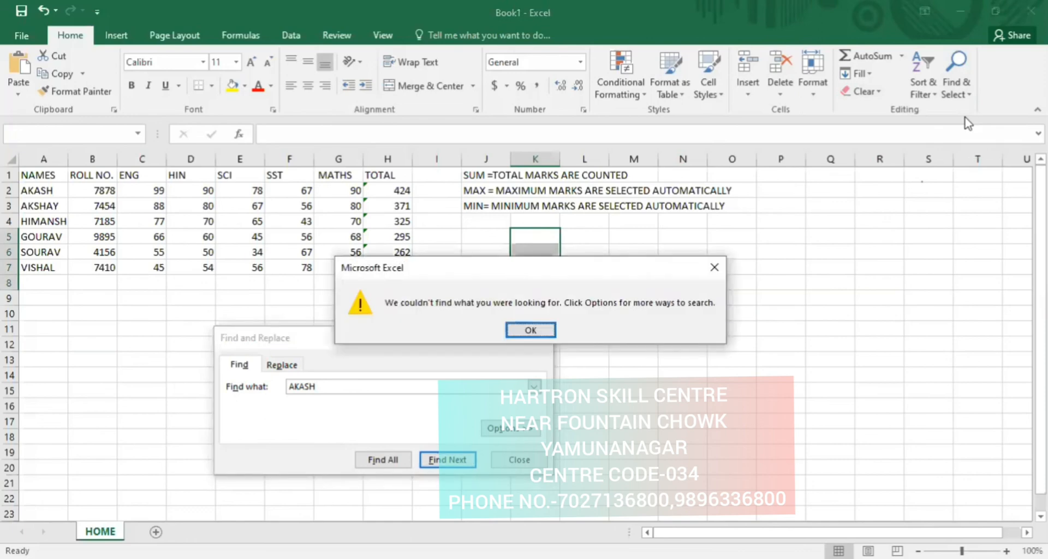
Close the restricted search, select a single empty cell, and search the whole sheet for the same student's name.
left_click(546, 333)
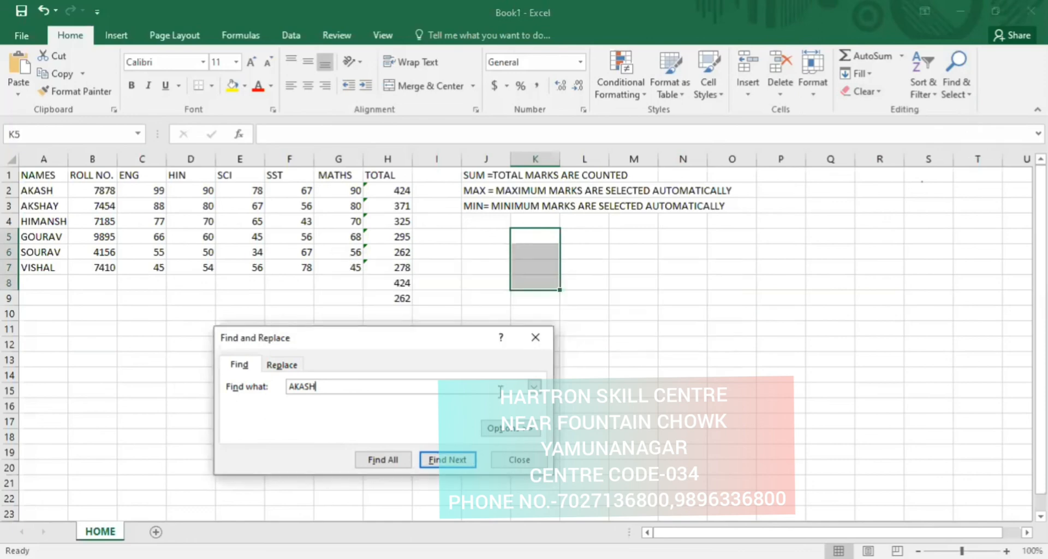
left_click(533, 339)
left_click(458, 257)
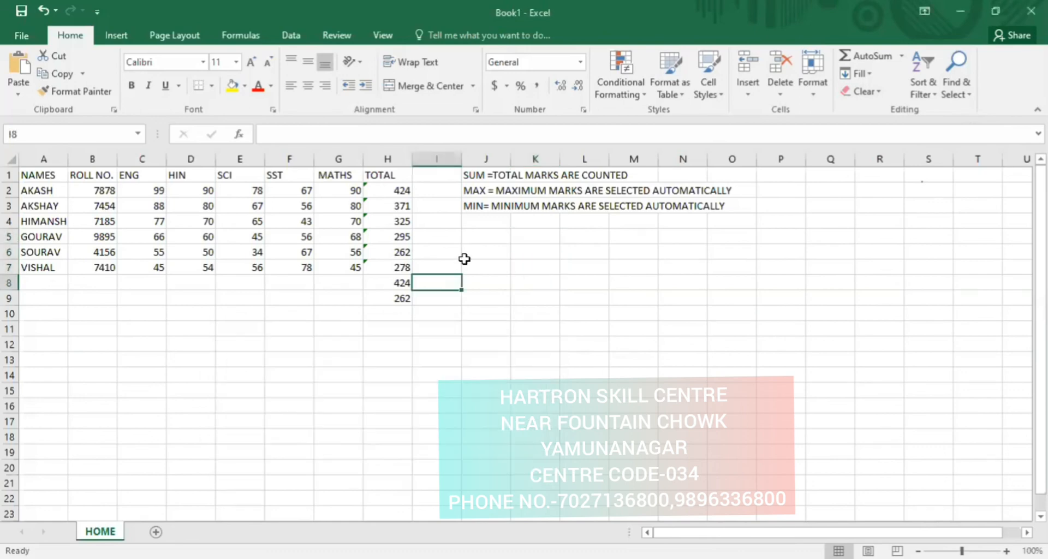
left_click(524, 327)
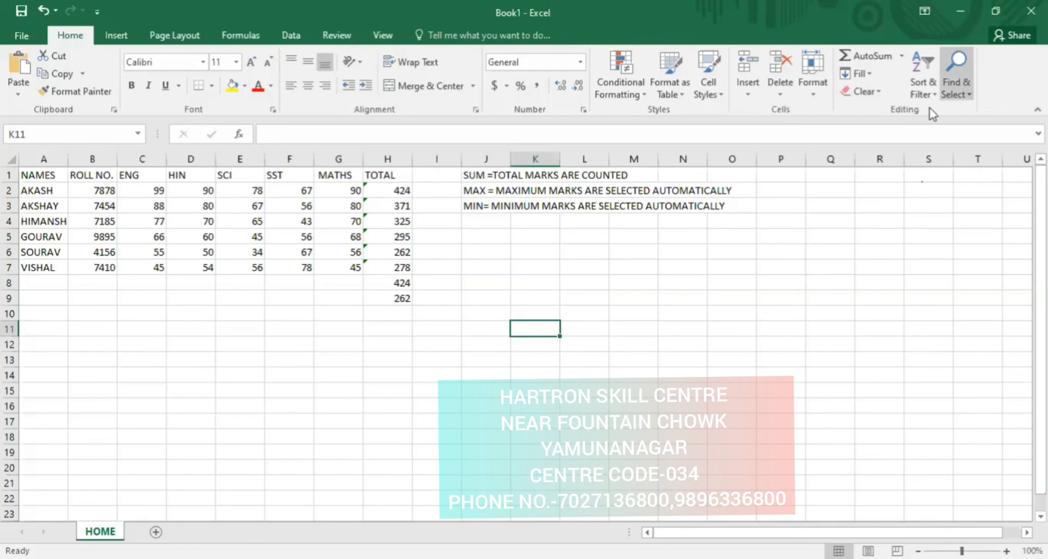
key("ctrl+f")
key("Return")
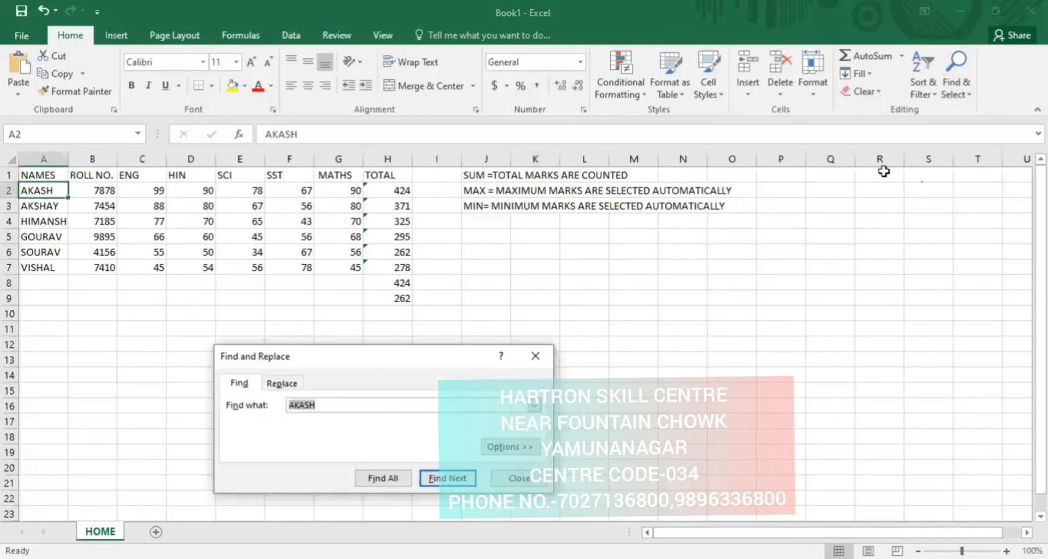
Replace the found student's name in cell A2 with a different first name, and close Find and Replace.
left_click(280, 384)
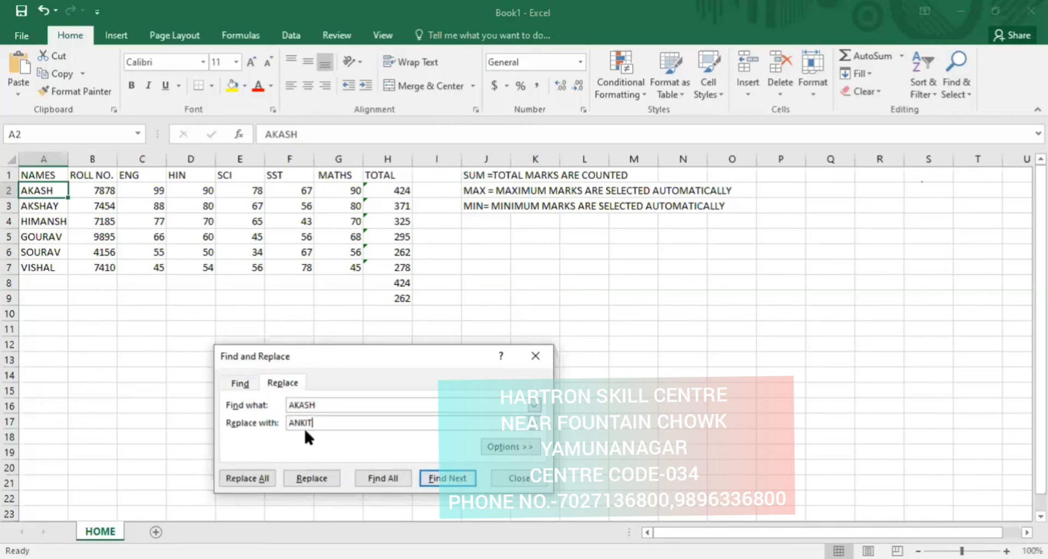
type("ANKIT")
left_click(316, 479)
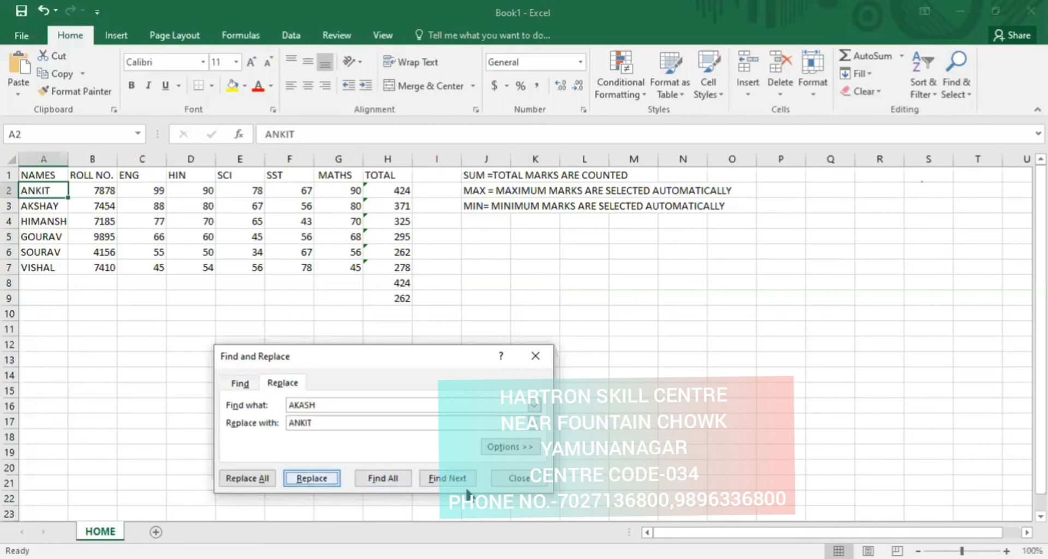
left_click(511, 480)
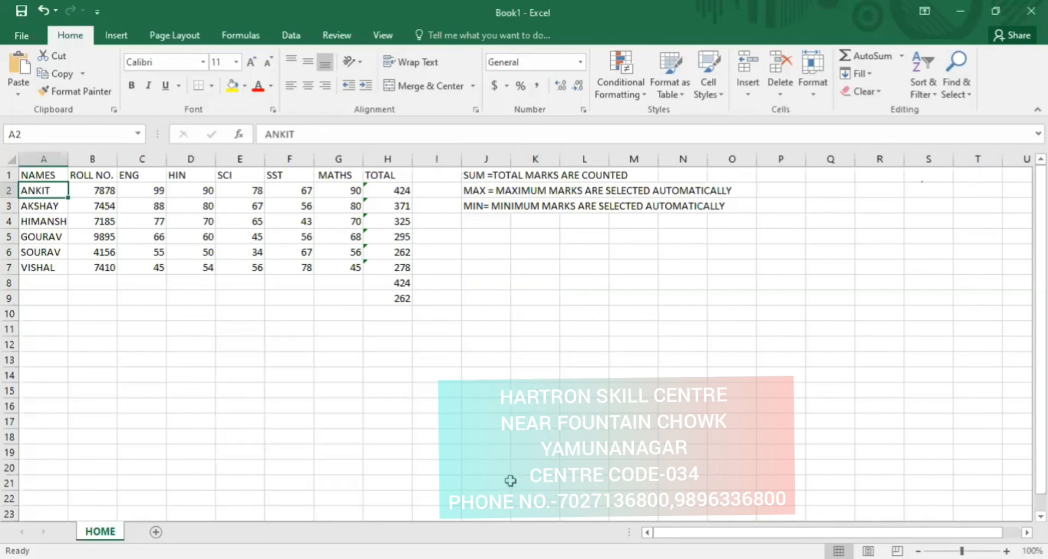